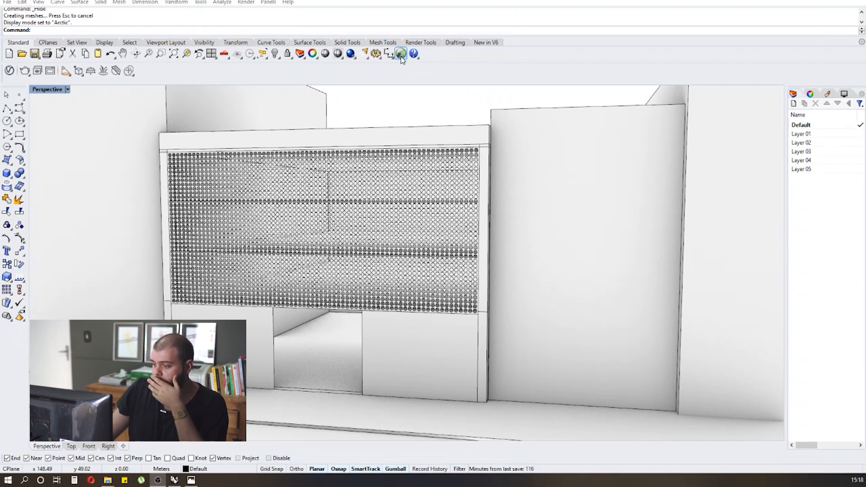
- Open Grasshopper alongside the perspective view to show the perforated facade definition
{"action": "left_click", "coordinate": [400, 54]}
{"action": "left_click_drag", "start_coordinate": [434, 138], "coordinate": [409, 149]}
{"action": "scroll", "coordinate": [573, 169], "scroll_direction": "down", "scroll_amount": 5}
{"action": "scroll", "coordinate": [441, 165], "scroll_direction": "up", "scroll_amount": 4}
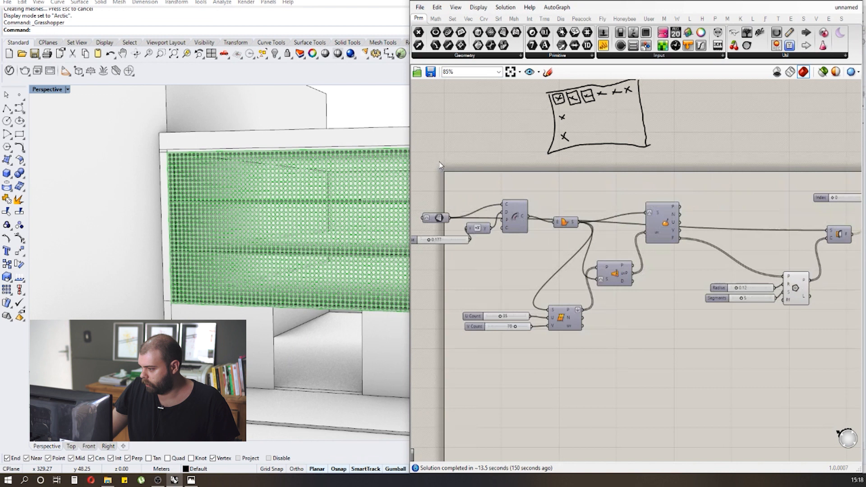
- Examine the facade definition from the surface division through to the polygon openings
{"action": "scroll", "coordinate": [440, 165], "scroll_direction": "down", "scroll_amount": 3}
{"action": "scroll", "coordinate": [569, 178], "scroll_direction": "up", "scroll_amount": 4}
{"action": "scroll", "coordinate": [583, 159], "scroll_direction": "down", "scroll_amount": 1}
{"action": "scroll", "coordinate": [485, 194], "scroll_direction": "up", "scroll_amount": 3}
{"action": "left_click_drag", "start_coordinate": [488, 195], "coordinate": [506, 153]}
{"action": "scroll", "coordinate": [474, 177], "scroll_direction": "down", "scroll_amount": 2}
{"action": "scroll", "coordinate": [481, 197], "scroll_direction": "down", "scroll_amount": 4}
{"action": "scroll", "coordinate": [542, 296], "scroll_direction": "up", "scroll_amount": 4}
{"action": "scroll", "coordinate": [659, 172], "scroll_direction": "down", "scroll_amount": 2}
{"action": "scroll", "coordinate": [582, 144], "scroll_direction": "up", "scroll_amount": 2}
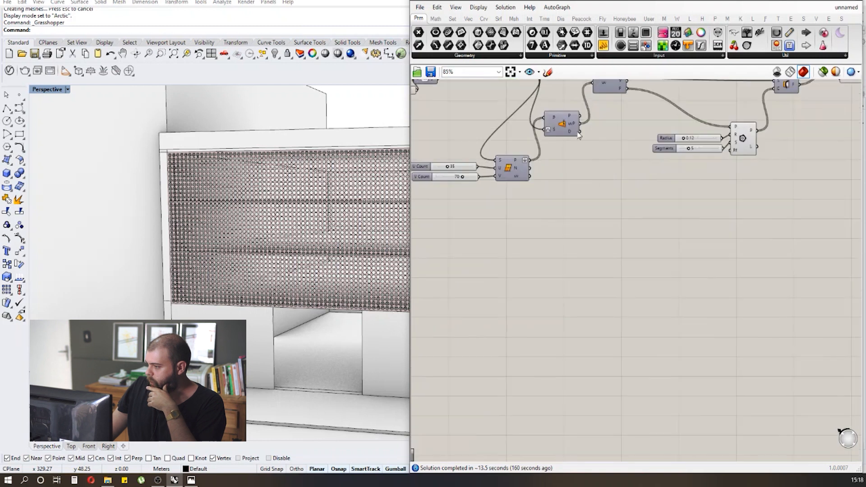
- Sketch a freehand rectangle in the empty canvas area below the facade definition
{"action": "left_click", "coordinate": [549, 76]}
{"action": "scroll", "coordinate": [508, 164], "scroll_direction": "down", "scroll_amount": 3}
{"action": "scroll", "coordinate": [591, 261], "scroll_direction": "up", "scroll_amount": 2}
{"action": "mouse_move", "coordinate": [530, 177]}
{"action": "left_mouse_down"}
{"action": "mouse_move", "coordinate": [536, 285]}
{"action": "mouse_move", "coordinate": [727, 269]}
{"action": "left_mouse_up"}
{"action": "left_click_drag", "start_coordinate": [698, 157], "coordinate": [719, 264]}
{"action": "left_click_drag", "start_coordinate": [528, 173], "coordinate": [696, 157]}
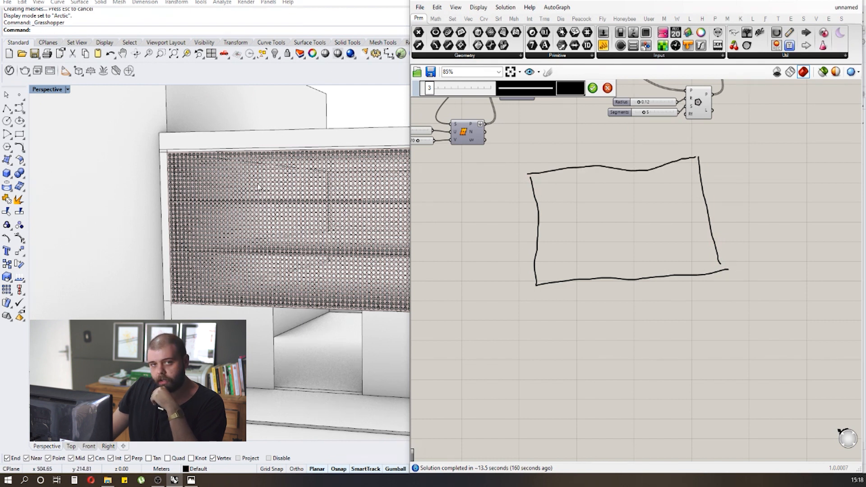
- Sketch an asterisk inside the rectangle near its lower-left corner as an attractor point
{"action": "scroll", "coordinate": [512, 187], "scroll_direction": "down", "scroll_amount": 2}
{"action": "scroll", "coordinate": [523, 190], "scroll_direction": "up", "scroll_amount": 4}
{"action": "scroll", "coordinate": [439, 197], "scroll_direction": "up", "scroll_amount": 3}
{"action": "scroll", "coordinate": [530, 241], "scroll_direction": "down", "scroll_amount": 3}
{"action": "scroll", "coordinate": [536, 232], "scroll_direction": "up", "scroll_amount": 1}
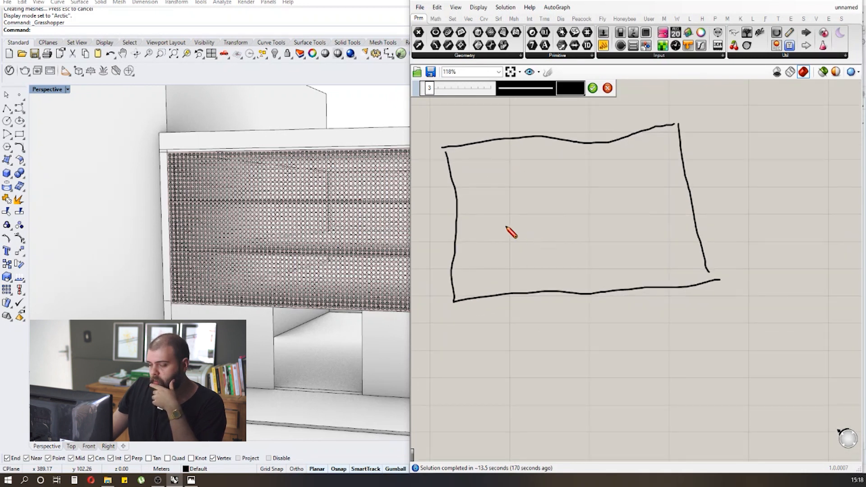
{"action": "mouse_move", "coordinate": [492, 261]}
{"action": "left_mouse_down"}
{"action": "mouse_move", "coordinate": [506, 264]}
{"action": "mouse_move", "coordinate": [494, 266]}
{"action": "left_mouse_up"}
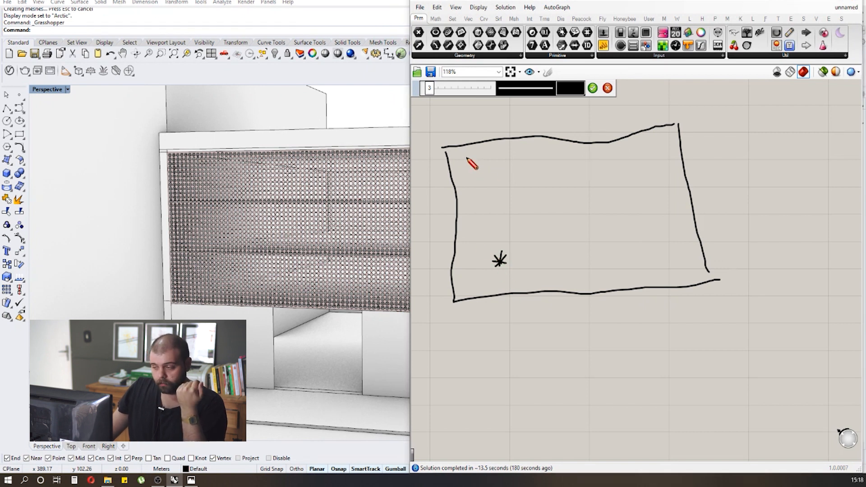
- Sketch three small squares along the rectangle's upper edge, circle the asterisk, and connect it to the first square with lines
{"action": "scroll", "coordinate": [479, 171], "scroll_direction": "up", "scroll_amount": 2}
{"action": "scroll", "coordinate": [457, 168], "scroll_direction": "up", "scroll_amount": 2}
{"action": "mouse_move", "coordinate": [464, 153]}
{"action": "left_mouse_down"}
{"action": "mouse_move", "coordinate": [489, 176]}
{"action": "mouse_move", "coordinate": [482, 156]}
{"action": "mouse_move", "coordinate": [509, 152]}
{"action": "mouse_move", "coordinate": [533, 166]}
{"action": "mouse_move", "coordinate": [525, 146]}
{"action": "left_mouse_up"}
{"action": "scroll", "coordinate": [474, 159], "scroll_direction": "down", "scroll_amount": 2}
{"action": "scroll", "coordinate": [472, 158], "scroll_direction": "up", "scroll_amount": 2}
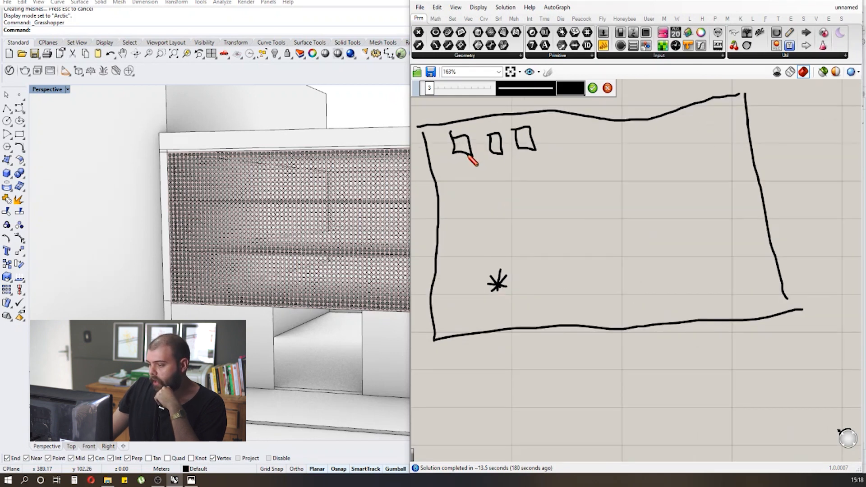
{"action": "mouse_move", "coordinate": [462, 147]}
{"action": "left_mouse_down"}
{"action": "mouse_move", "coordinate": [499, 283]}
{"action": "mouse_move", "coordinate": [481, 272]}
{"action": "mouse_move", "coordinate": [517, 302]}
{"action": "mouse_move", "coordinate": [520, 279]}
{"action": "left_mouse_up"}
{"action": "mouse_move", "coordinate": [469, 147]}
{"action": "left_mouse_down"}
{"action": "mouse_move", "coordinate": [472, 141]}
{"action": "mouse_move", "coordinate": [507, 280]}
{"action": "left_mouse_up"}
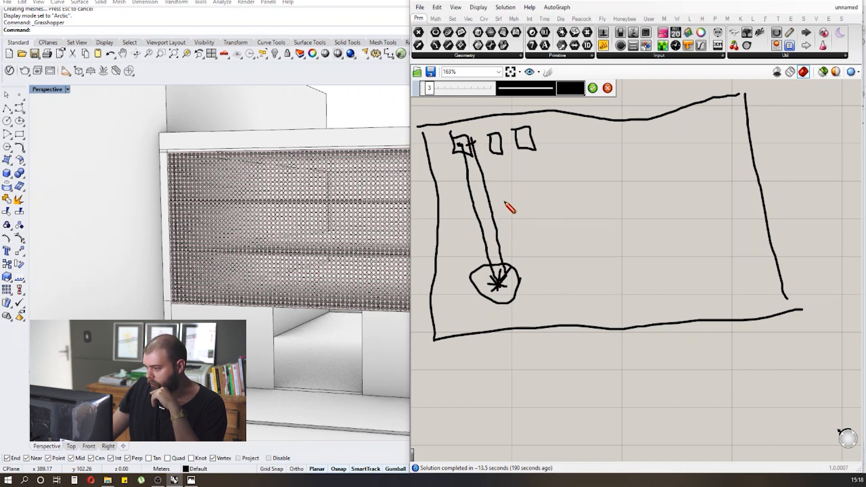
- Sketch an x with an arrow leading to a square and a tiny circle, and finish the sketch
{"action": "left_click_drag", "start_coordinate": [500, 189], "coordinate": [512, 206]}
{"action": "mouse_move", "coordinate": [513, 189]}
{"action": "left_mouse_down"}
{"action": "mouse_move", "coordinate": [491, 226]}
{"action": "mouse_move", "coordinate": [501, 212]}
{"action": "mouse_move", "coordinate": [511, 235]}
{"action": "mouse_move", "coordinate": [481, 211]}
{"action": "mouse_move", "coordinate": [528, 228]}
{"action": "mouse_move", "coordinate": [525, 221]}
{"action": "left_mouse_up"}
{"action": "scroll", "coordinate": [469, 208], "scroll_direction": "down", "scroll_amount": 2}
{"action": "scroll", "coordinate": [556, 189], "scroll_direction": "up", "scroll_amount": 4}
{"action": "scroll", "coordinate": [489, 221], "scroll_direction": "down", "scroll_amount": 2}
{"action": "scroll", "coordinate": [537, 217], "scroll_direction": "up", "scroll_amount": 3}
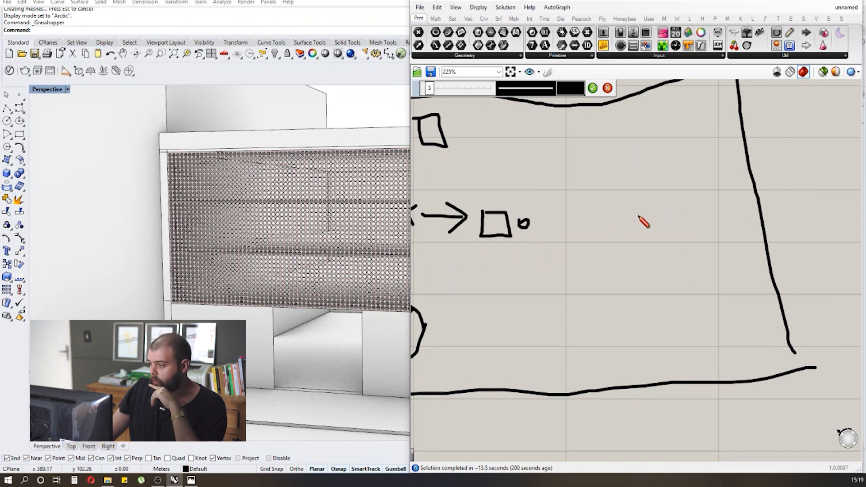
{"action": "scroll", "coordinate": [643, 222], "scroll_direction": "down", "scroll_amount": 3}
{"action": "left_click", "coordinate": [592, 89]}
{"action": "scroll", "coordinate": [569, 293], "scroll_direction": "down", "scroll_amount": 5}
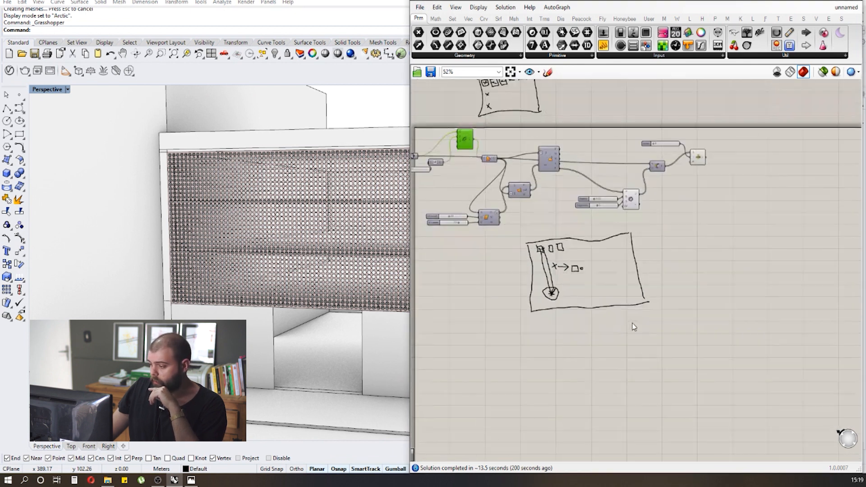
- Move the attractor sketch above the component group, beside the earlier grid sketch, and deselect it
{"action": "mouse_move", "coordinate": [569, 289]}
{"action": "left_mouse_down"}
{"action": "mouse_move", "coordinate": [544, 244]}
{"action": "mouse_move", "coordinate": [546, 290]}
{"action": "mouse_move", "coordinate": [597, 120]}
{"action": "mouse_move", "coordinate": [577, 114]}
{"action": "left_mouse_up"}
{"action": "scroll", "coordinate": [545, 289], "scroll_direction": "down", "scroll_amount": 2}
{"action": "scroll", "coordinate": [535, 196], "scroll_direction": "up", "scroll_amount": 5}
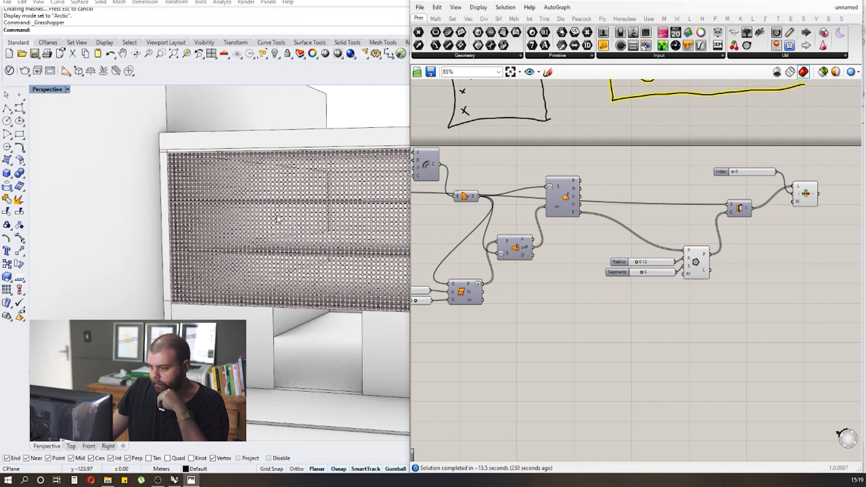
{"action": "scroll", "coordinate": [176, 198], "scroll_direction": "down", "scroll_amount": 3}
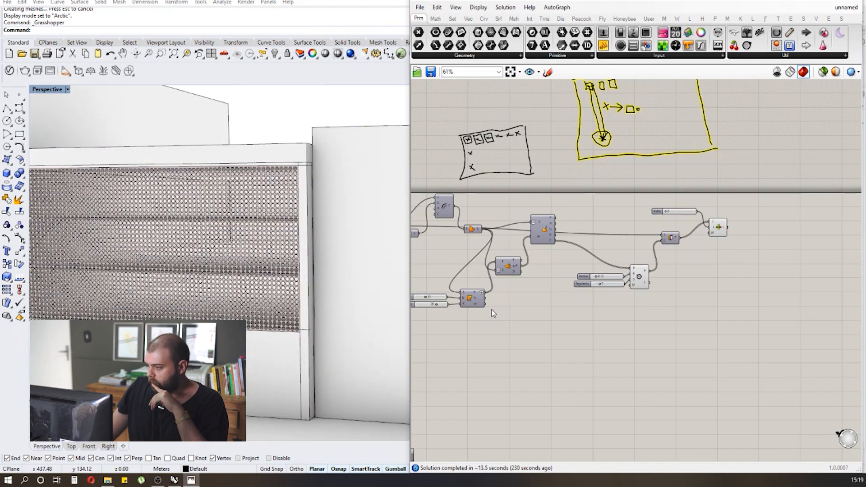
{"action": "scroll", "coordinate": [558, 130], "scroll_direction": "up", "scroll_amount": 2}
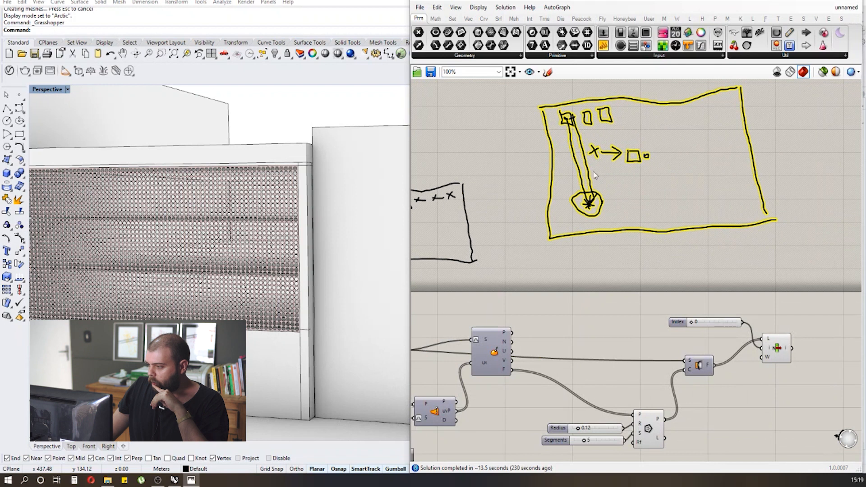
{"action": "left_click", "coordinate": [532, 183]}
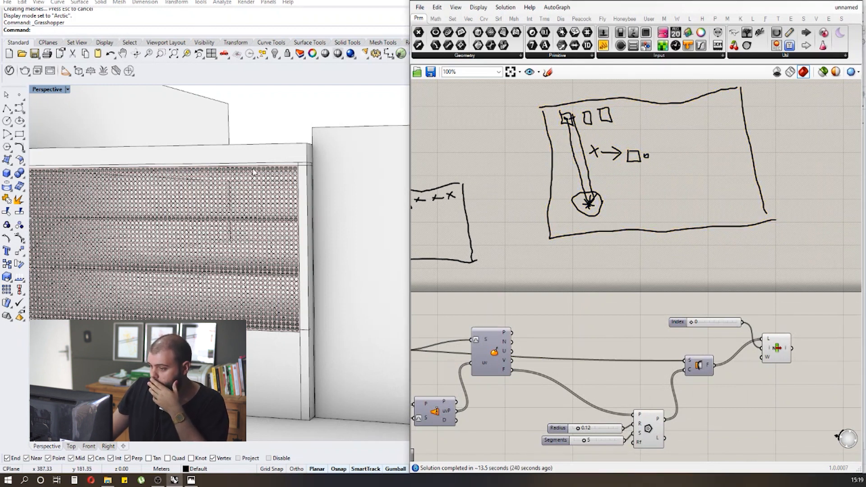
- Delete the baked perforated facade surface from the Rhino model
{"action": "scroll", "coordinate": [245, 171], "scroll_direction": "up", "scroll_amount": 3}
{"action": "left_click", "coordinate": [365, 169]}
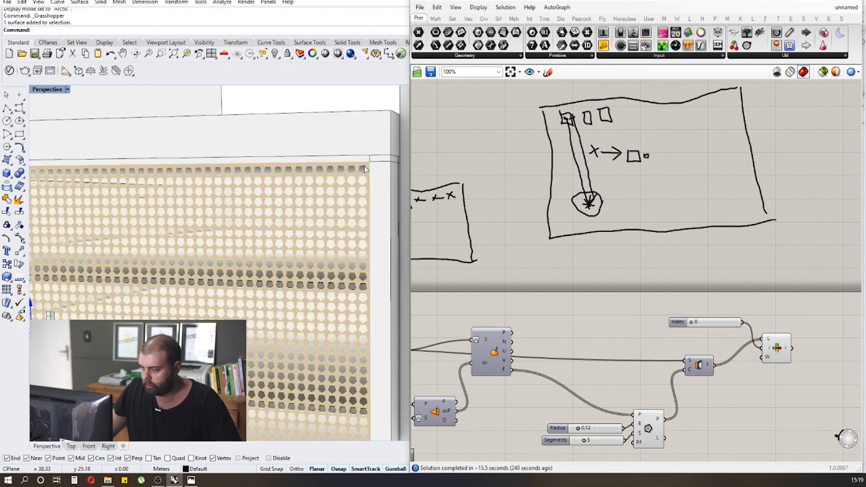
{"action": "key", "text": "Delete"}
- Disable the Surface Split component that cuts the polygons out of the facade surface
{"action": "scroll", "coordinate": [507, 163], "scroll_direction": "down", "scroll_amount": 3}
{"action": "scroll", "coordinate": [627, 307], "scroll_direction": "up", "scroll_amount": 4}
{"action": "left_click", "coordinate": [603, 266]}
{"action": "middle_click", "coordinate": [602, 269]}
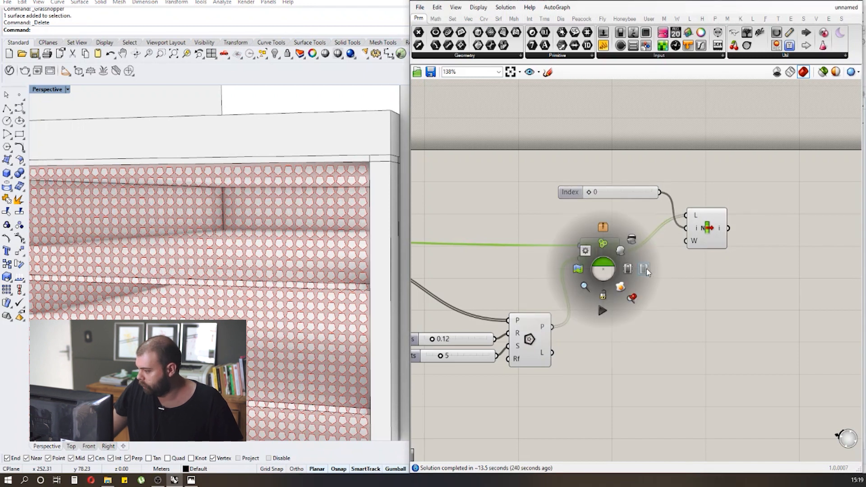
{"action": "left_click", "coordinate": [643, 269]}
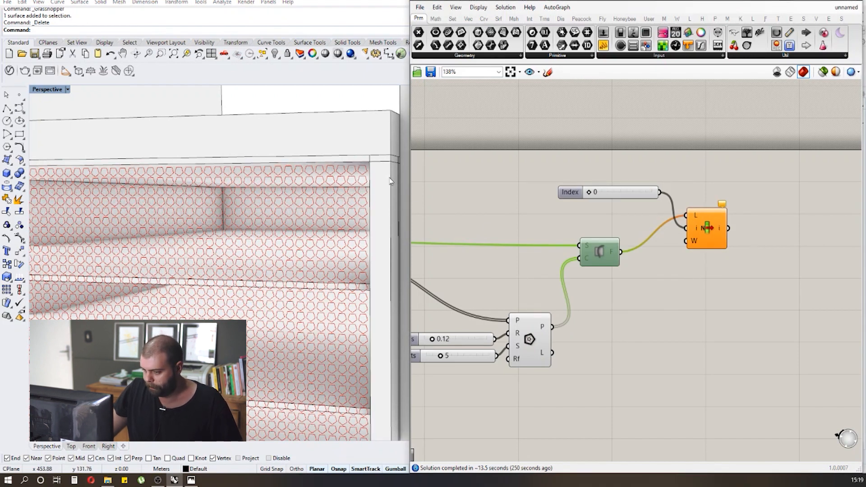
- Enable the preview of the Surface Closest Point component to show the facade grid points
{"action": "scroll", "coordinate": [378, 183], "scroll_direction": "down", "scroll_amount": 3}
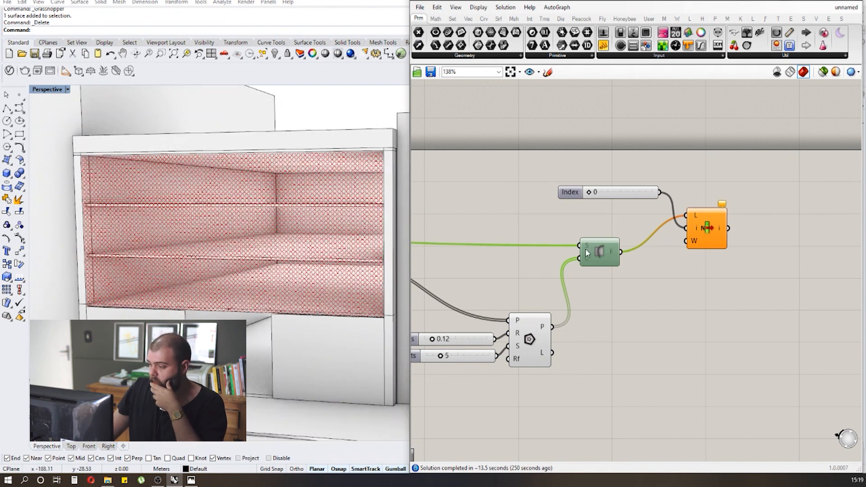
{"action": "scroll", "coordinate": [668, 246], "scroll_direction": "down", "scroll_amount": 3}
{"action": "scroll", "coordinate": [82, 177], "scroll_direction": "up", "scroll_amount": 5}
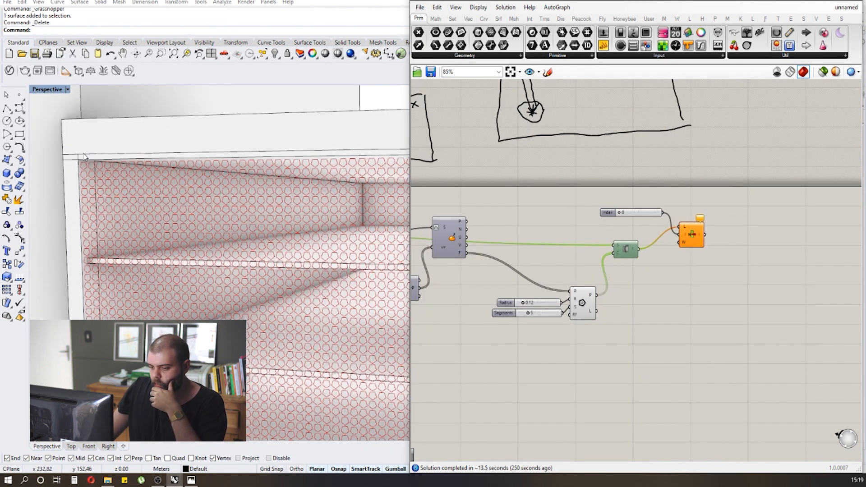
{"action": "scroll", "coordinate": [91, 193], "scroll_direction": "down", "scroll_amount": 3}
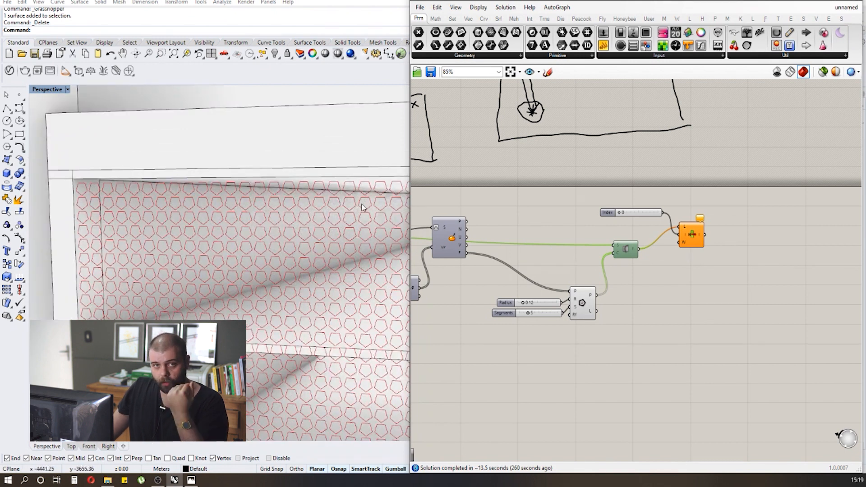
{"action": "scroll", "coordinate": [663, 228], "scroll_direction": "down", "scroll_amount": 3}
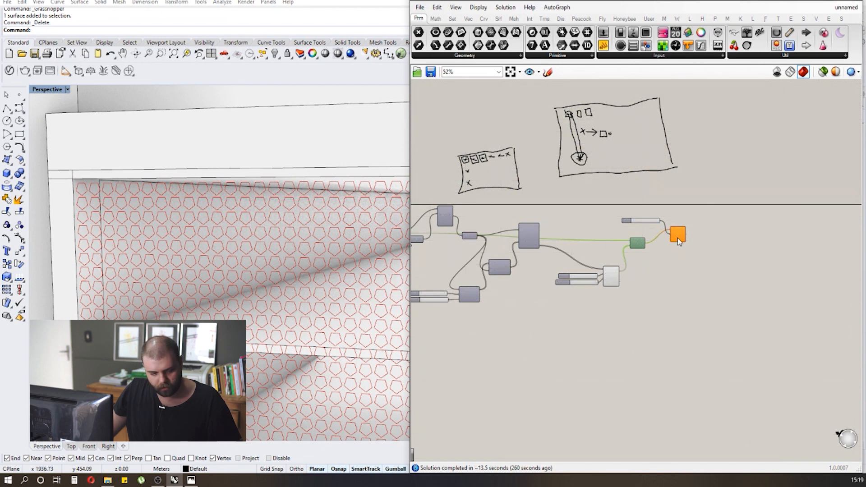
{"action": "scroll", "coordinate": [518, 318], "scroll_direction": "up", "scroll_amount": 6}
{"action": "left_click", "coordinate": [486, 188]}
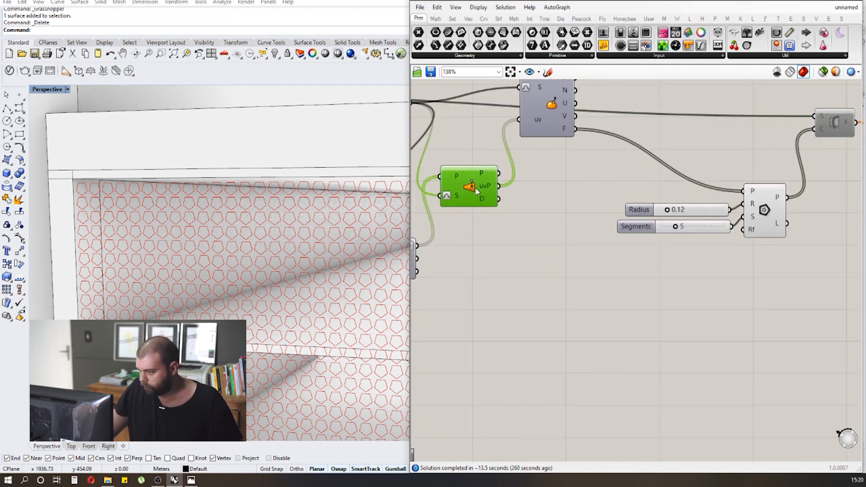
{"action": "middle_click", "coordinate": [485, 184]}
{"action": "left_click", "coordinate": [503, 171]}
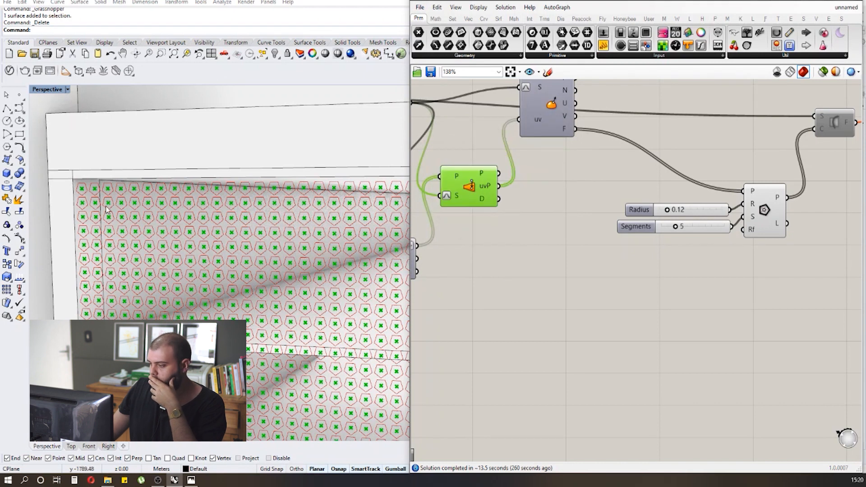
- Add a Point parameter to the canvas below the Surface Closest Point component
{"action": "scroll", "coordinate": [107, 207], "scroll_direction": "down", "scroll_amount": 8}
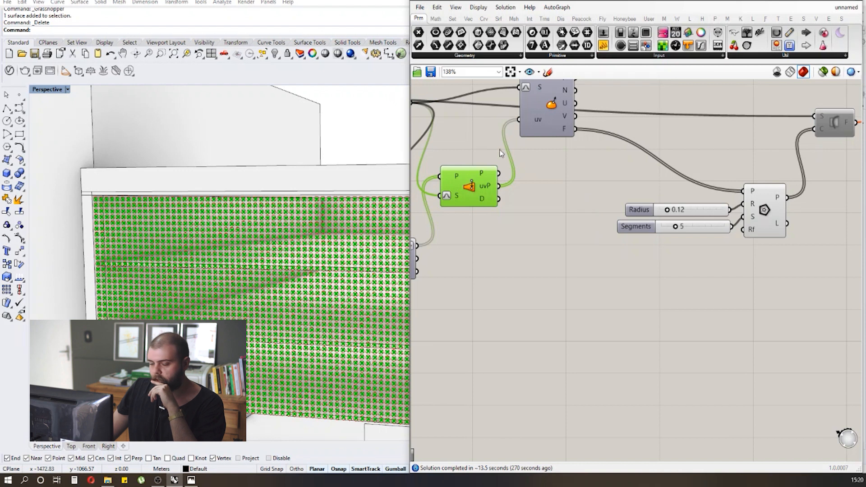
{"action": "scroll", "coordinate": [485, 187], "scroll_direction": "up", "scroll_amount": 2}
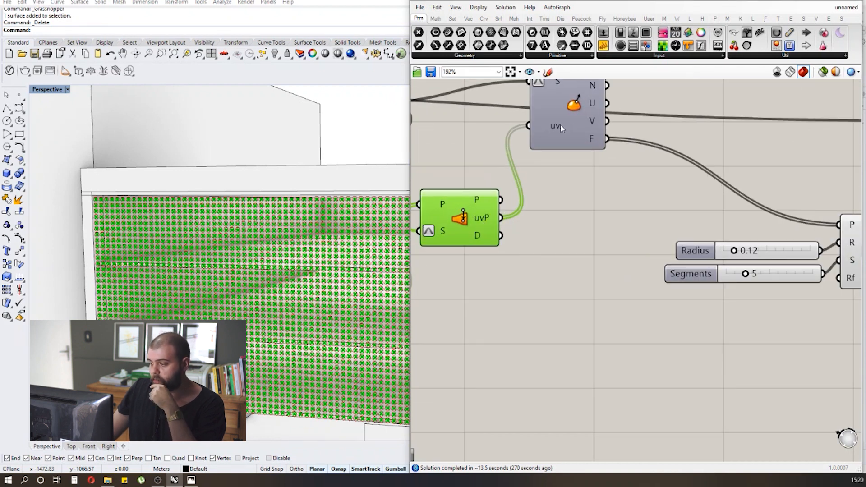
{"action": "mouse_move", "coordinate": [476, 204]}
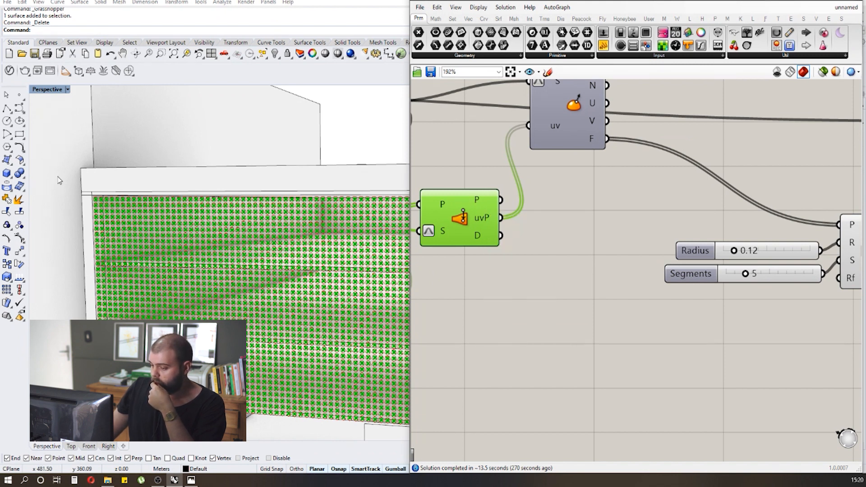
{"action": "scroll", "coordinate": [59, 180], "scroll_direction": "up", "scroll_amount": 1}
{"action": "scroll", "coordinate": [251, 194], "scroll_direction": "up", "scroll_amount": 3}
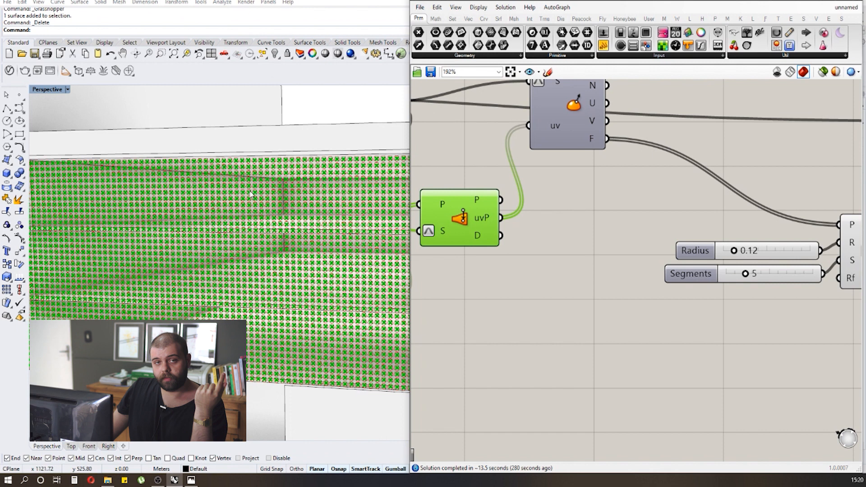
{"action": "scroll", "coordinate": [252, 193], "scroll_direction": "down", "scroll_amount": 3}
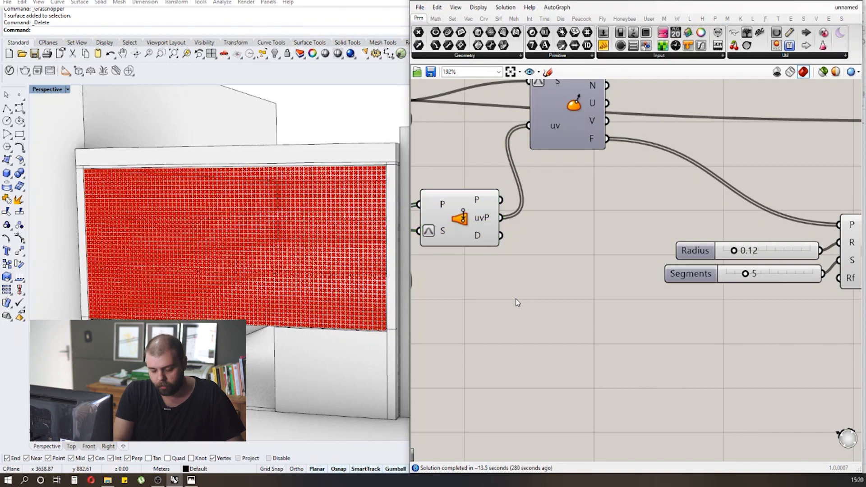
{"action": "double_click", "coordinate": [515, 298]}
{"action": "type", "text": "point"}
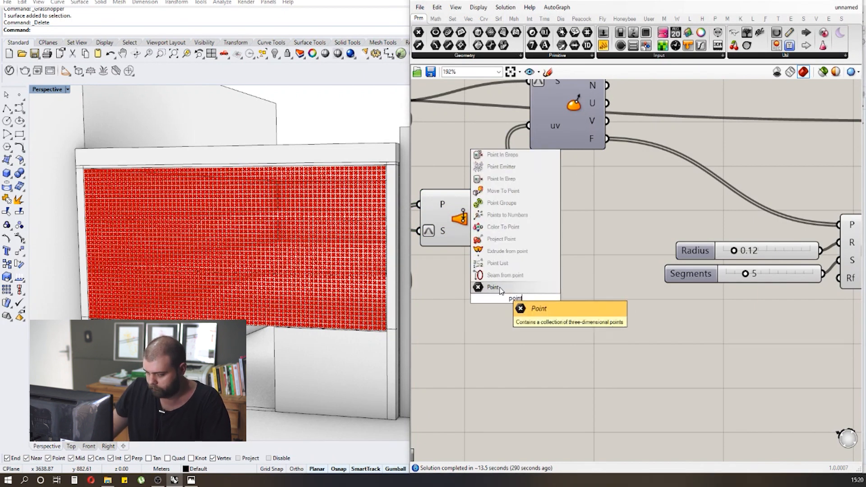
{"action": "left_click", "coordinate": [494, 287]}
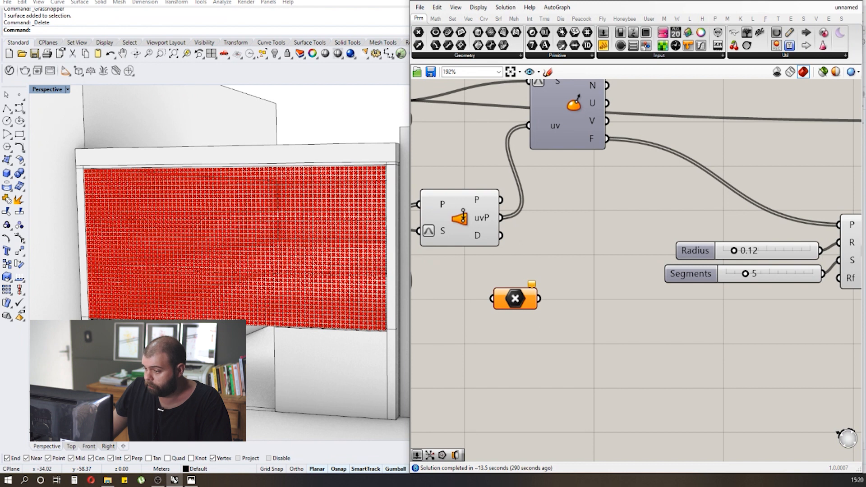
- Set one point for the new Point parameter by picking its location in the Perspective view
{"action": "scroll", "coordinate": [208, 193], "scroll_direction": "down", "scroll_amount": 3}
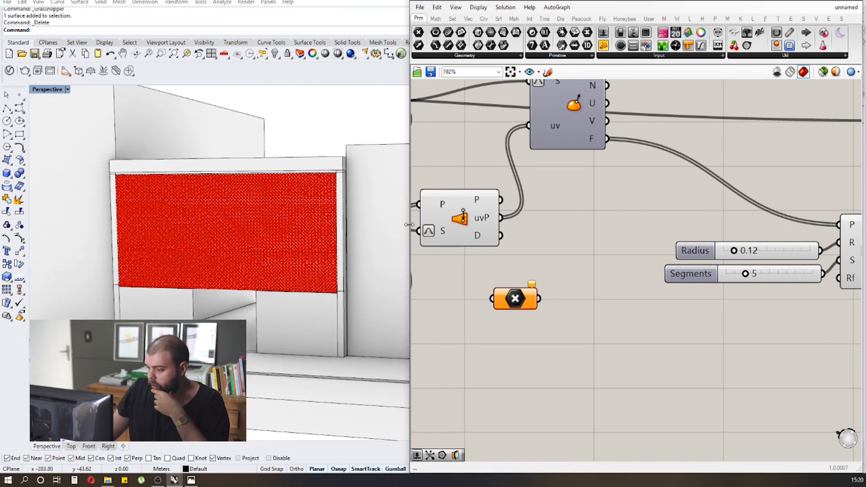
{"action": "right_click", "coordinate": [526, 298]}
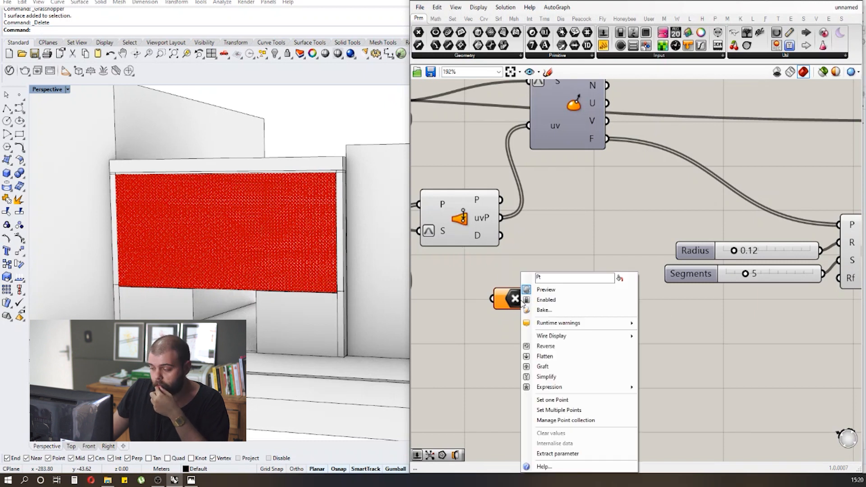
{"action": "left_click", "coordinate": [548, 400]}
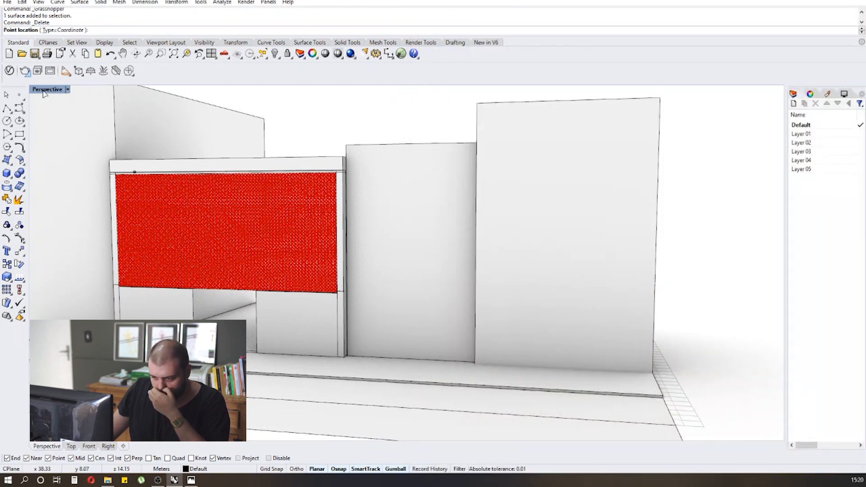
{"action": "scroll", "coordinate": [153, 162], "scroll_direction": "up", "scroll_amount": 4}
{"action": "scroll", "coordinate": [161, 149], "scroll_direction": "down", "scroll_amount": 4}
{"action": "scroll", "coordinate": [158, 306], "scroll_direction": "up", "scroll_amount": 4}
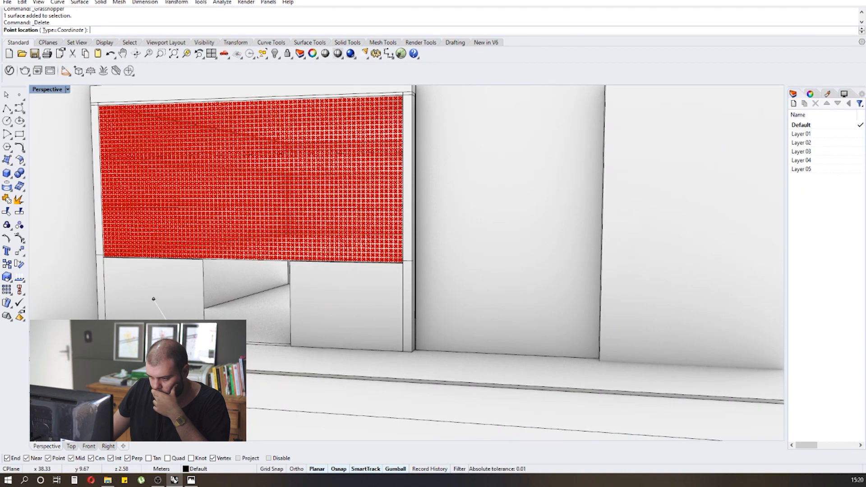
{"action": "scroll", "coordinate": [153, 298], "scroll_direction": "up", "scroll_amount": 2}
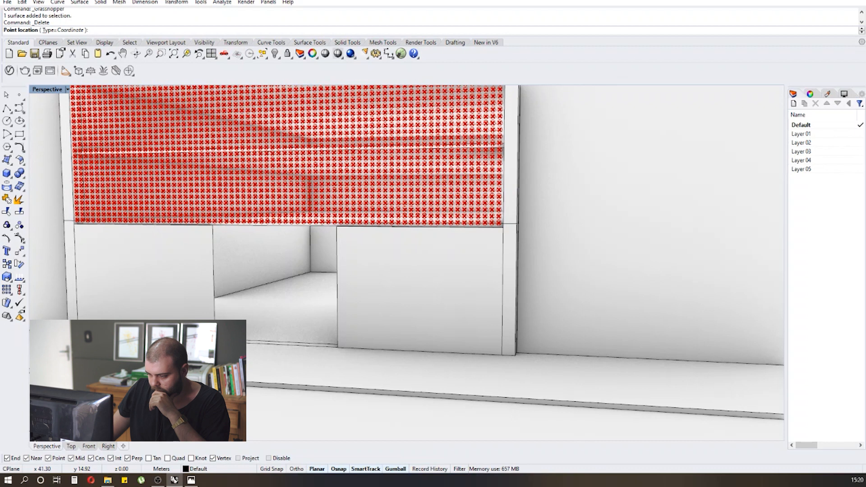
{"action": "key", "text": "Escape"}
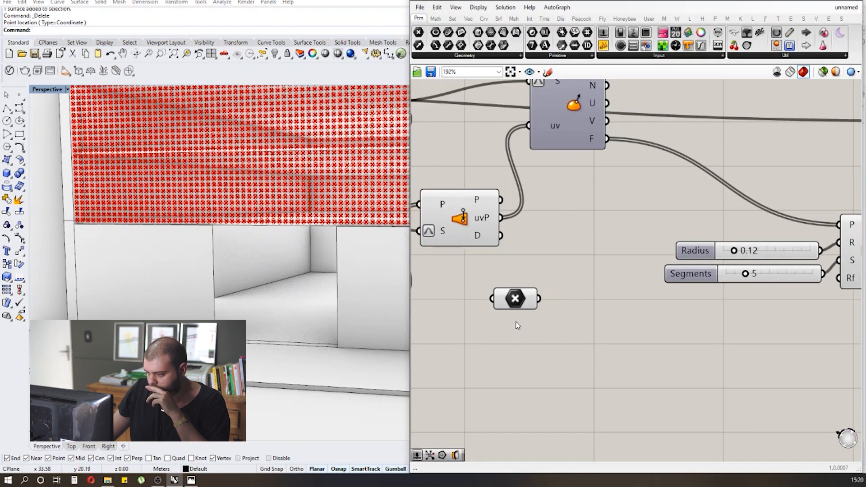
- Raise the attractor point of the selected Point parameter vertically by about 4.33 m in the Perspective view
{"action": "left_click", "coordinate": [511, 301]}
{"action": "scroll", "coordinate": [213, 299], "scroll_direction": "down", "scroll_amount": 3}
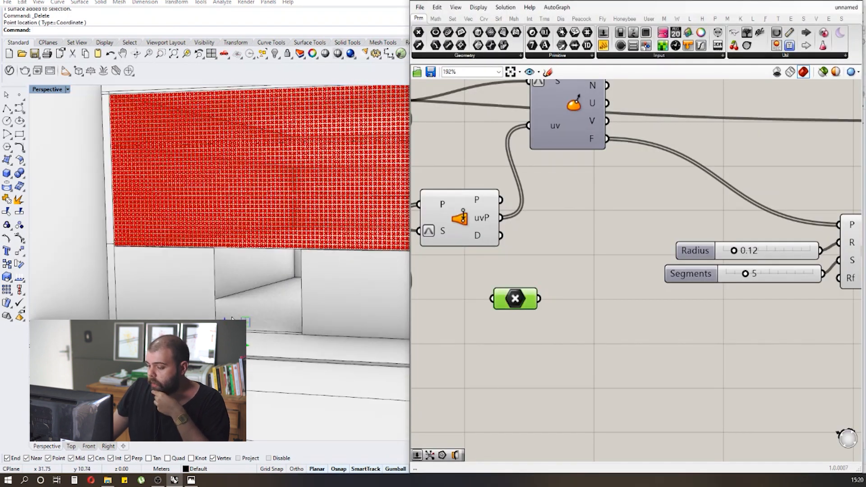
{"action": "scroll", "coordinate": [232, 309], "scroll_direction": "down", "scroll_amount": 2}
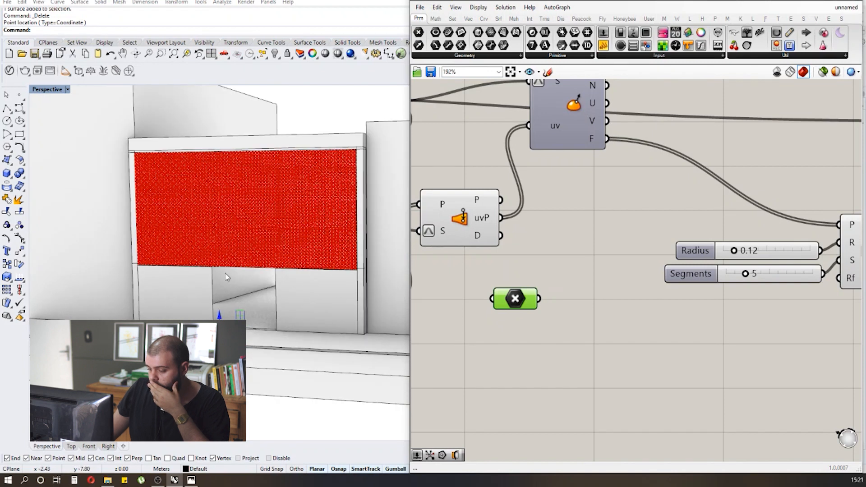
{"action": "scroll", "coordinate": [230, 280], "scroll_direction": "up", "scroll_amount": 5}
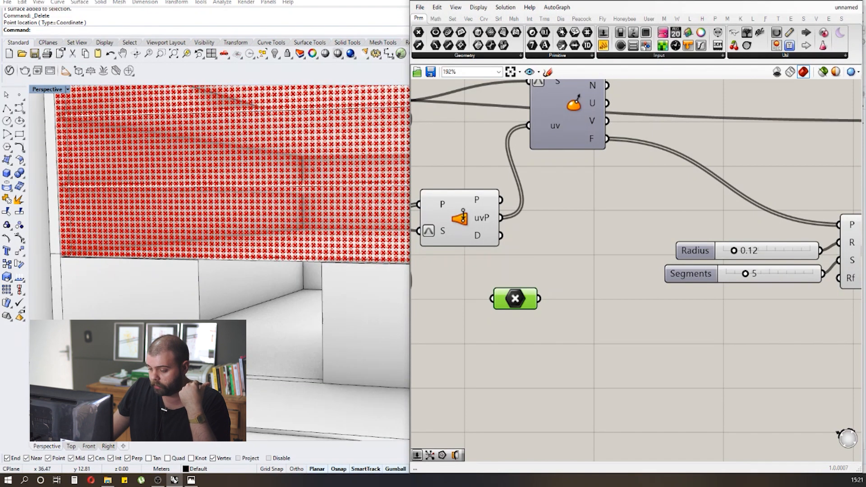
{"action": "scroll", "coordinate": [239, 388], "scroll_direction": "down", "scroll_amount": 2}
{"action": "left_click_drag", "start_coordinate": [213, 352], "coordinate": [212, 312]}
{"action": "left_click", "coordinate": [483, 285]}
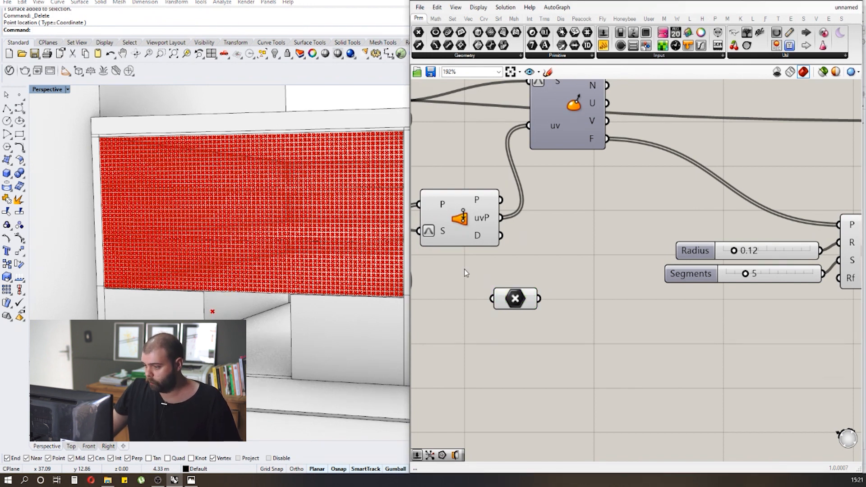
- Select the Point parameter and switch the Gumballs display off and on again
{"action": "scroll", "coordinate": [462, 270], "scroll_direction": "down", "scroll_amount": 5}
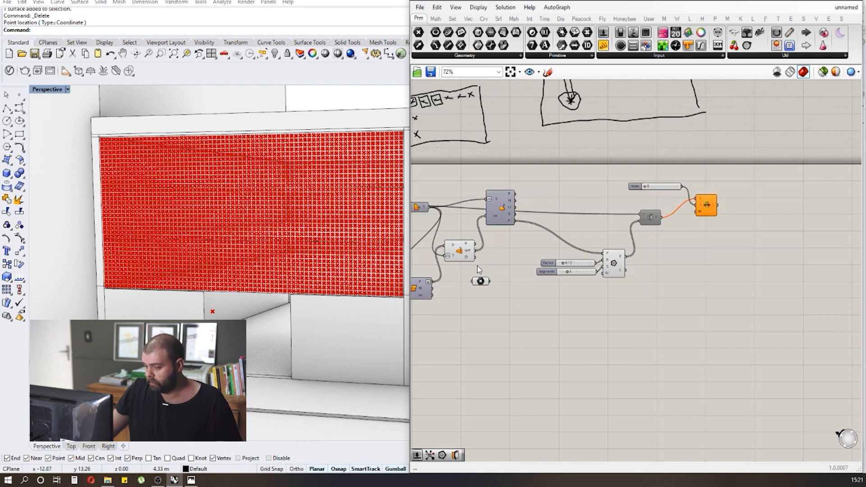
{"action": "scroll", "coordinate": [453, 271], "scroll_direction": "up", "scroll_amount": 3}
{"action": "scroll", "coordinate": [656, 236], "scroll_direction": "down", "scroll_amount": 2}
{"action": "scroll", "coordinate": [580, 271], "scroll_direction": "up", "scroll_amount": 2}
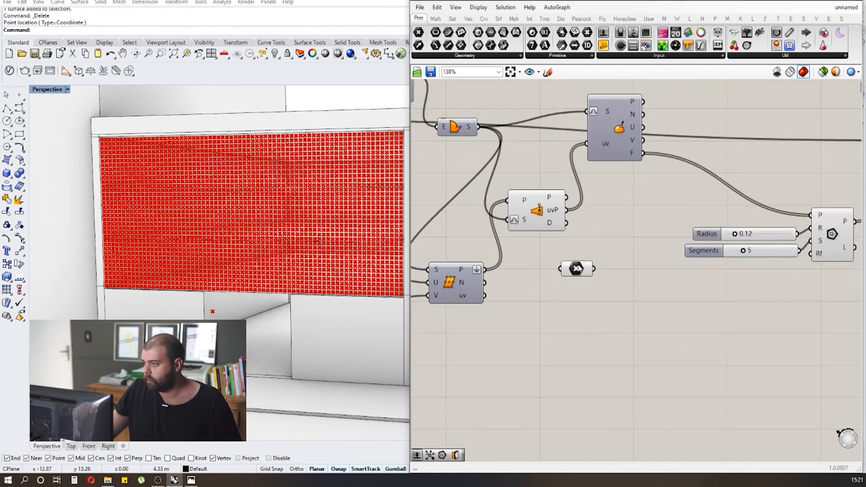
{"action": "left_click", "coordinate": [577, 270]}
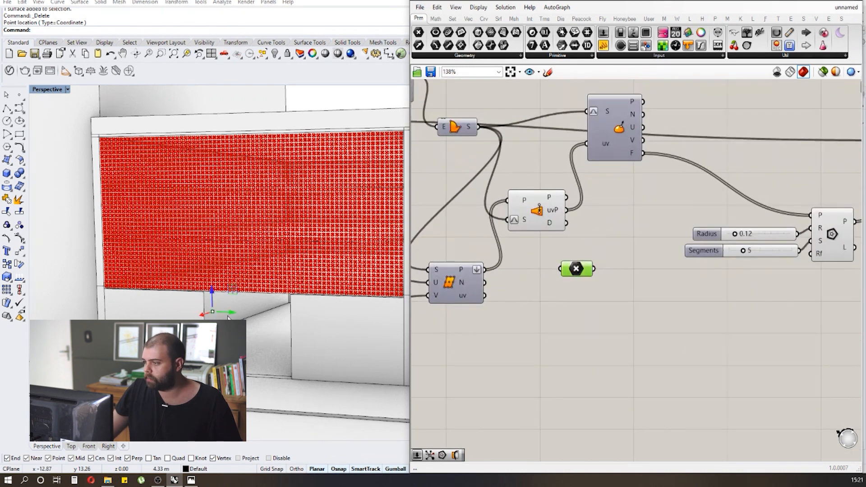
{"action": "left_click", "coordinate": [479, 8]}
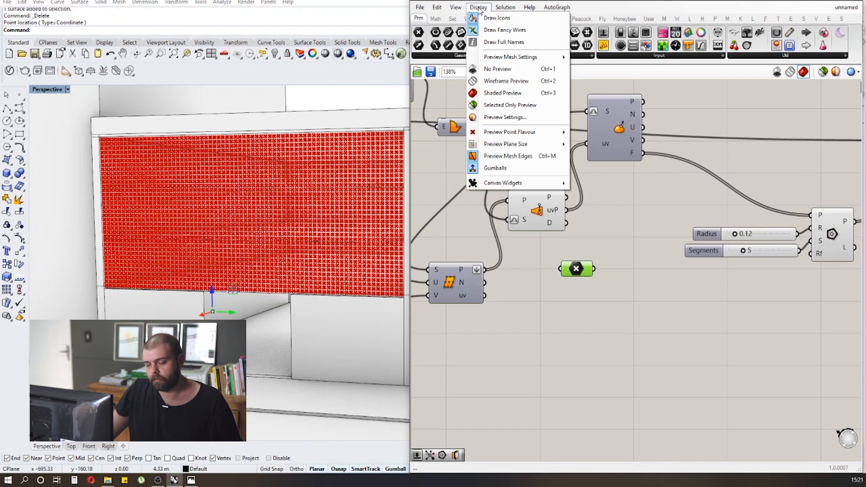
{"action": "left_click", "coordinate": [495, 168]}
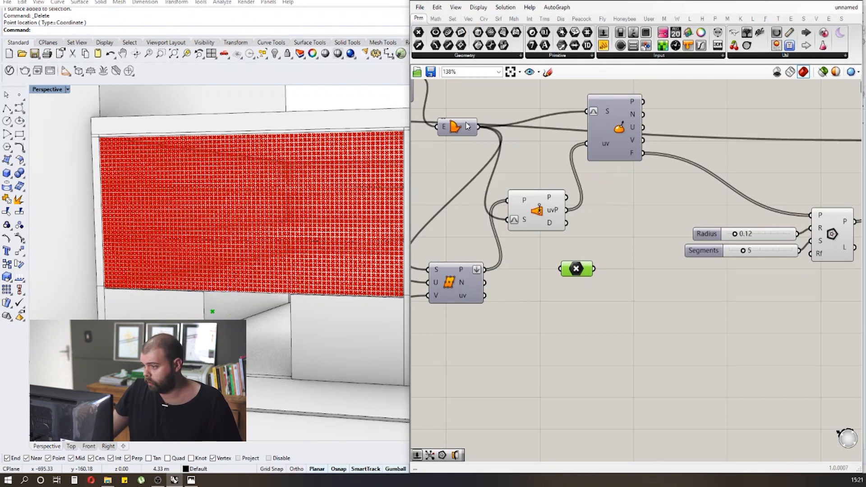
{"action": "left_click", "coordinate": [479, 8]}
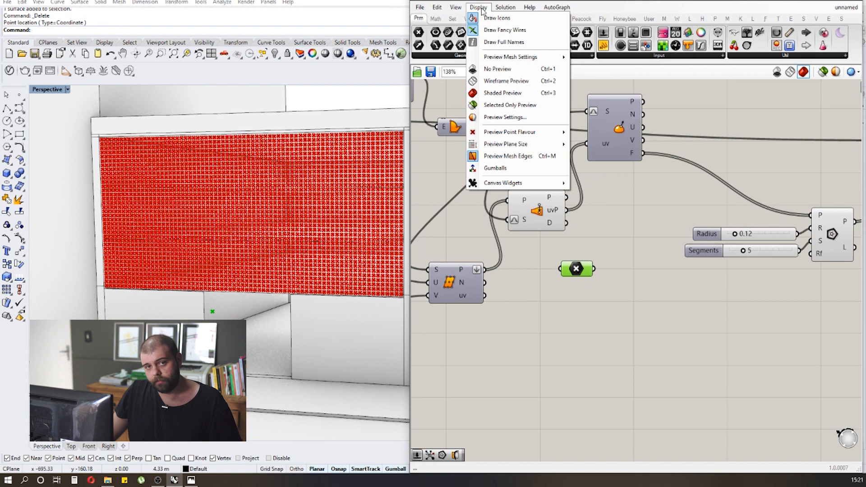
{"action": "left_click", "coordinate": [514, 171]}
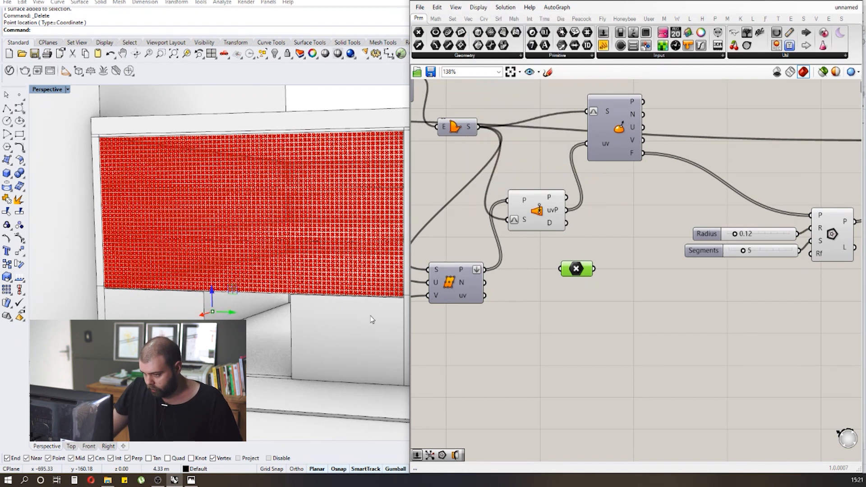
- Move the attractor point down about 3.6 m and back up about 8.62 m, level with the facade grid
{"action": "left_click_drag", "start_coordinate": [213, 293], "coordinate": [213, 370]}
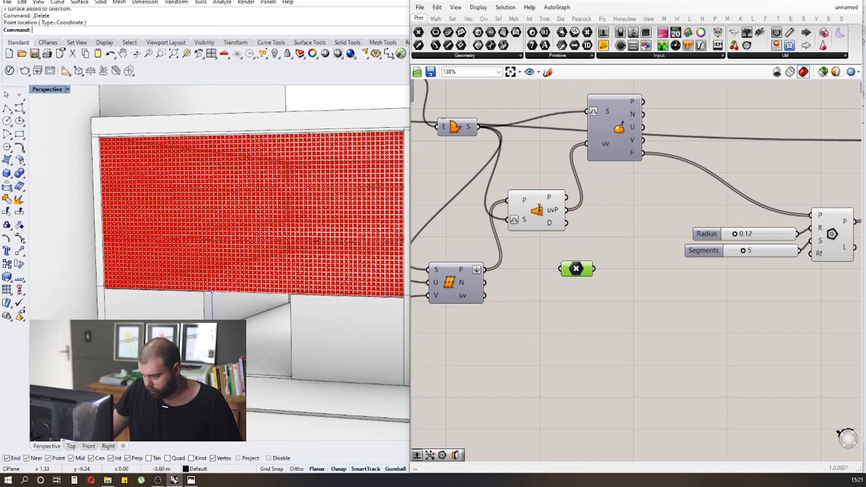
{"action": "left_click", "coordinate": [481, 339]}
{"action": "left_click", "coordinate": [577, 269]}
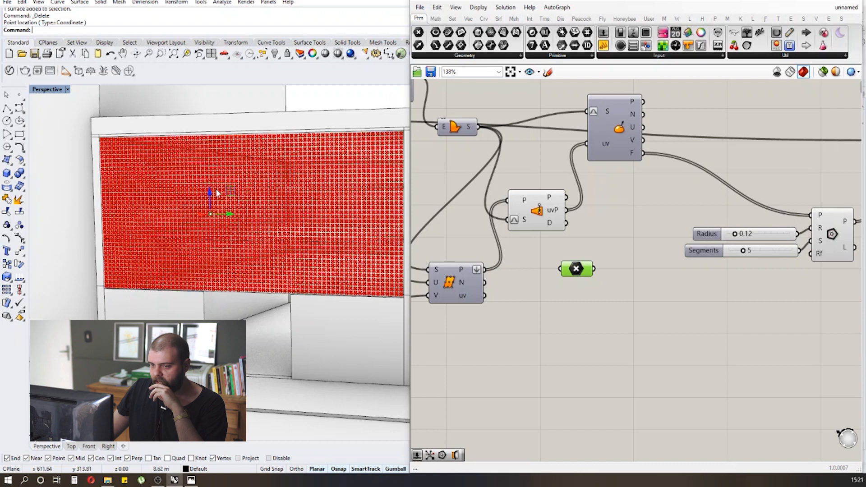
- Set the Perspective viewport to Shaded display and check the attractor point's position in front of the facade
{"action": "scroll", "coordinate": [216, 188], "scroll_direction": "down", "scroll_amount": 3}
{"action": "left_click", "coordinate": [53, 89]}
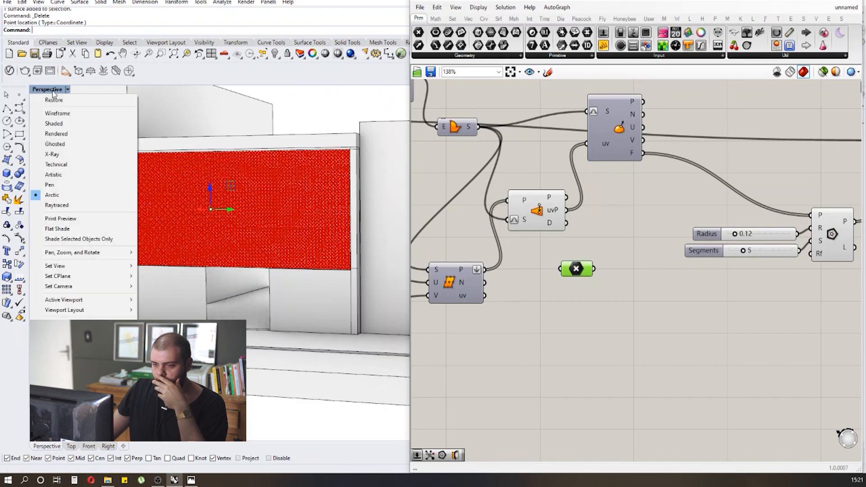
{"action": "left_click", "coordinate": [54, 124]}
{"action": "mouse_move", "coordinate": [225, 216]}
{"action": "right_mouse_down"}
{"action": "mouse_move", "coordinate": [139, 191]}
{"action": "mouse_move", "coordinate": [153, 220]}
{"action": "mouse_move", "coordinate": [91, 232]}
{"action": "mouse_move", "coordinate": [135, 218]}
{"action": "mouse_move", "coordinate": [136, 179]}
{"action": "mouse_move", "coordinate": [196, 187]}
{"action": "mouse_move", "coordinate": [150, 197]}
{"action": "mouse_move", "coordinate": [181, 199]}
{"action": "mouse_move", "coordinate": [200, 182]}
{"action": "right_mouse_up"}
{"action": "scroll", "coordinate": [140, 215], "scroll_direction": "up", "scroll_amount": 5}
{"action": "scroll", "coordinate": [150, 197], "scroll_direction": "down", "scroll_amount": 5}
{"action": "scroll", "coordinate": [201, 180], "scroll_direction": "up", "scroll_amount": 3}
{"action": "scroll", "coordinate": [217, 188], "scroll_direction": "down", "scroll_amount": 3}
{"action": "scroll", "coordinate": [215, 198], "scroll_direction": "up", "scroll_amount": 3}
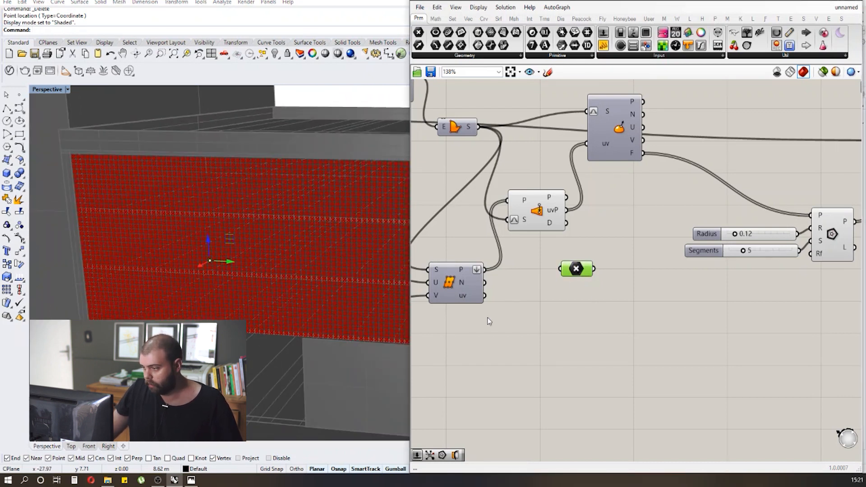
- Add a Distance component beside the Point parameter and arrange the Point parameter just below it
{"action": "left_click", "coordinate": [539, 212]}
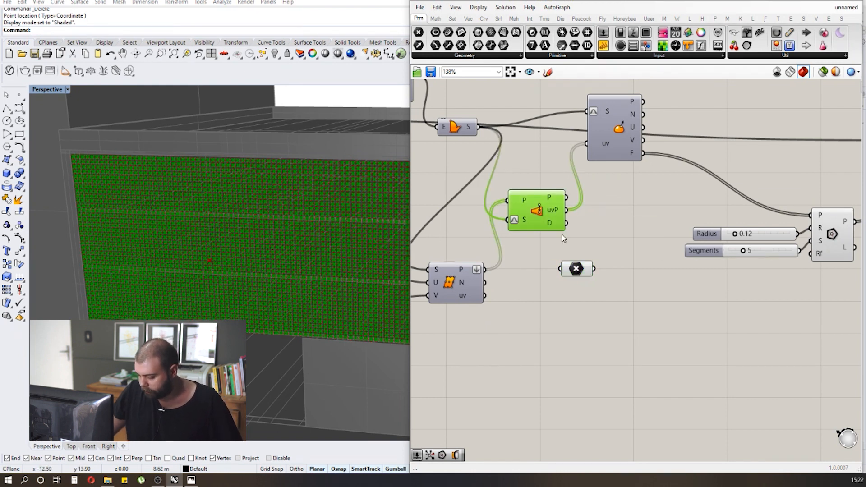
{"action": "left_click_drag", "start_coordinate": [577, 268], "coordinate": [577, 274]}
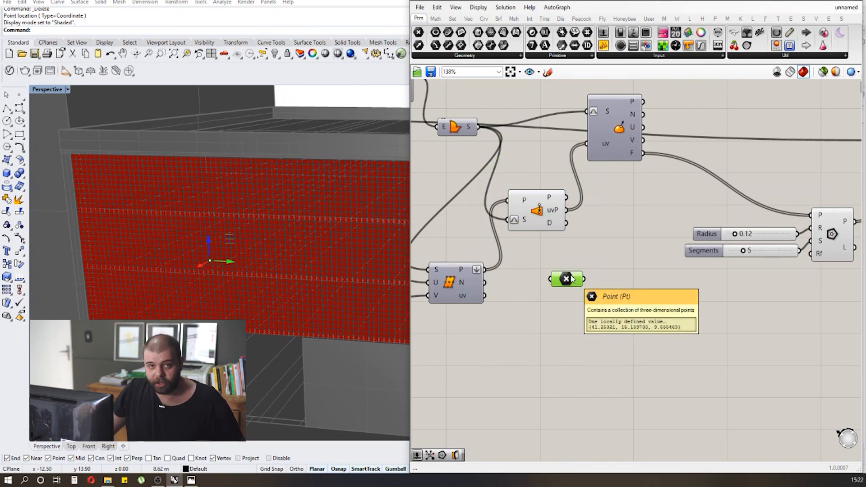
{"action": "scroll", "coordinate": [559, 228], "scroll_direction": "down", "scroll_amount": 3}
{"action": "scroll", "coordinate": [598, 245], "scroll_direction": "up", "scroll_amount": 4}
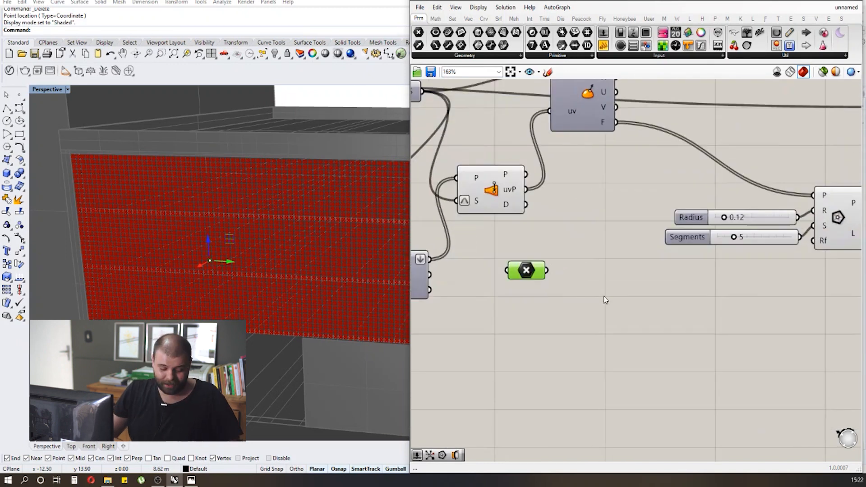
{"action": "double_click", "coordinate": [613, 290]}
{"action": "type", "text": "distance"}
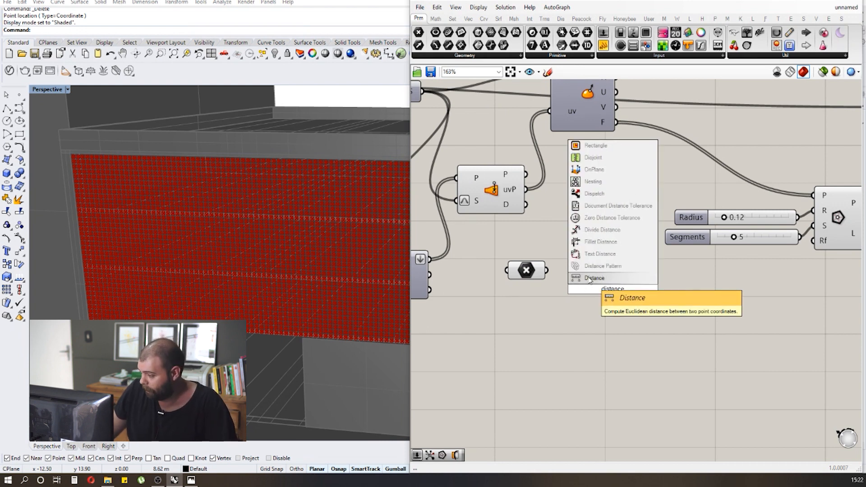
{"action": "left_click", "coordinate": [588, 280]}
{"action": "right_click_drag", "start_coordinate": [548, 285], "coordinate": [516, 248]}
{"action": "scroll", "coordinate": [516, 248], "scroll_direction": "up", "scroll_amount": 1}
{"action": "left_click_drag", "start_coordinate": [498, 232], "coordinate": [509, 295]}
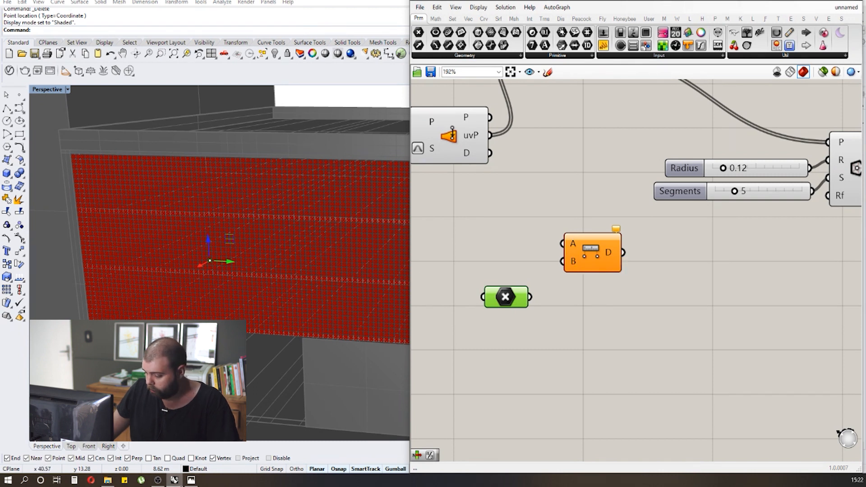
- Reopen the Grasshopper window and place it beside the Perspective viewport
{"action": "left_click", "coordinate": [175, 480]}
{"action": "left_click", "coordinate": [174, 480]}
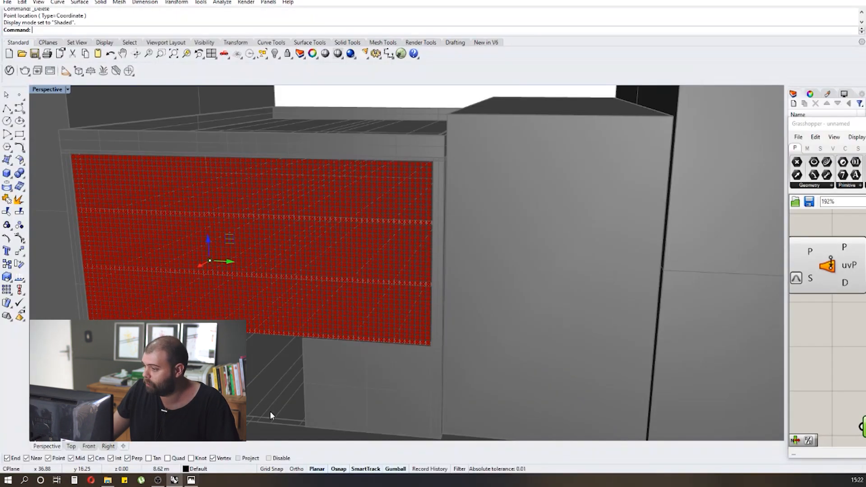
{"action": "left_click", "coordinate": [401, 54]}
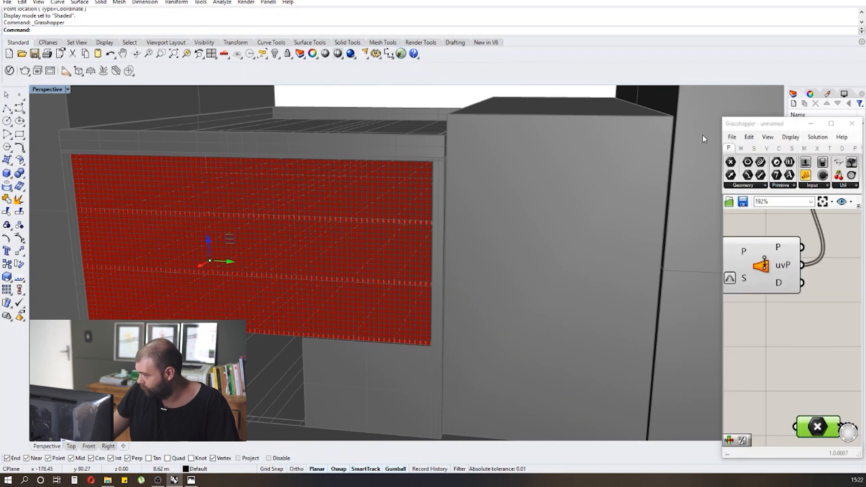
{"action": "left_click_drag", "start_coordinate": [731, 125], "coordinate": [864, 128]}
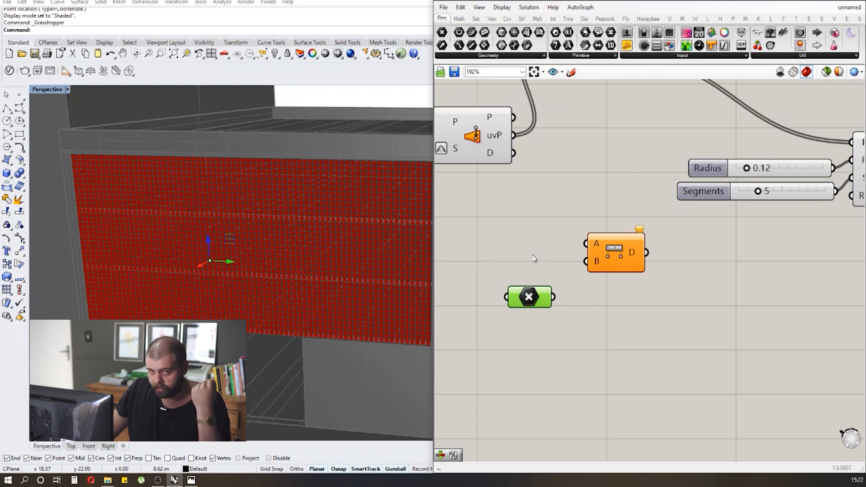
- Connect the Surface Closest Point output P to the Distance input A and the Point parameter to input B
{"action": "mouse_move", "coordinate": [195, 482]}
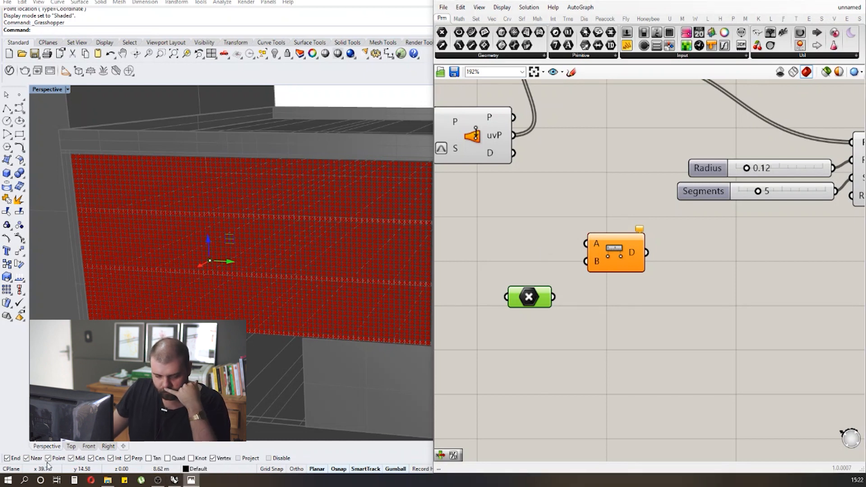
{"action": "scroll", "coordinate": [595, 194], "scroll_direction": "down", "scroll_amount": 2}
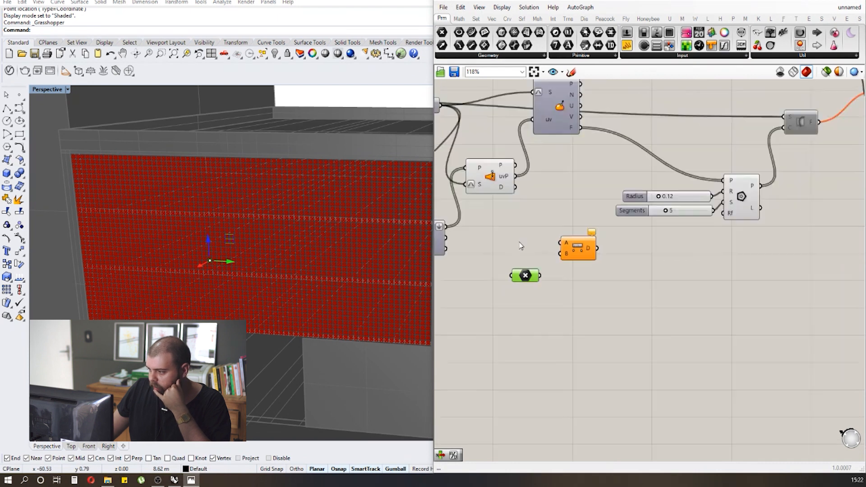
{"action": "scroll", "coordinate": [514, 198], "scroll_direction": "up", "scroll_amount": 2}
{"action": "scroll", "coordinate": [584, 236], "scroll_direction": "down", "scroll_amount": 1}
{"action": "scroll", "coordinate": [496, 169], "scroll_direction": "up", "scroll_amount": 1}
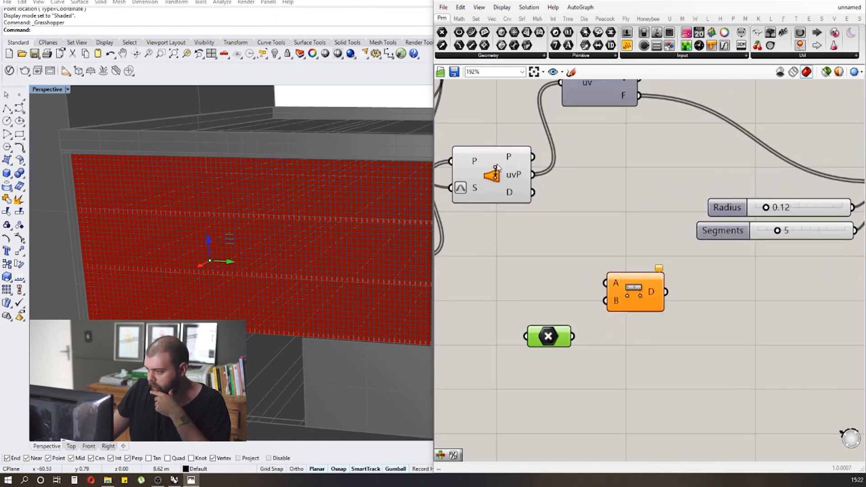
{"action": "left_click", "coordinate": [492, 157]}
{"action": "mouse_move", "coordinate": [508, 162]}
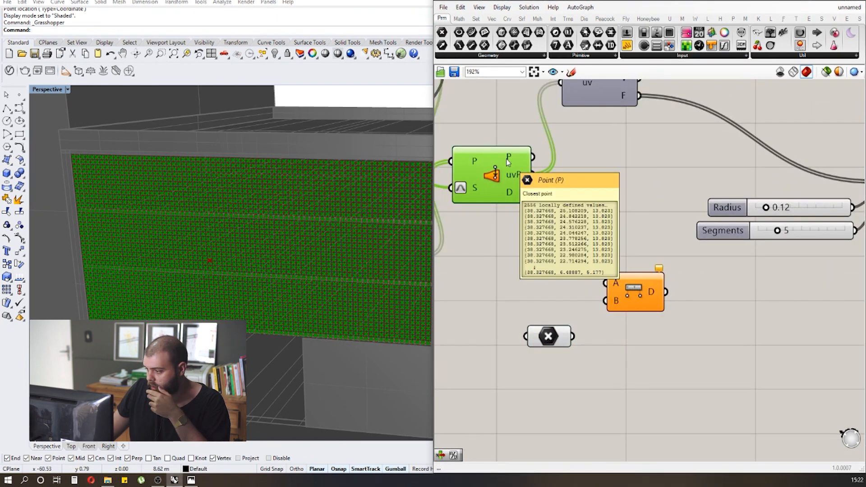
{"action": "left_click_drag", "start_coordinate": [532, 156], "coordinate": [605, 283]}
{"action": "left_click", "coordinate": [595, 208]}
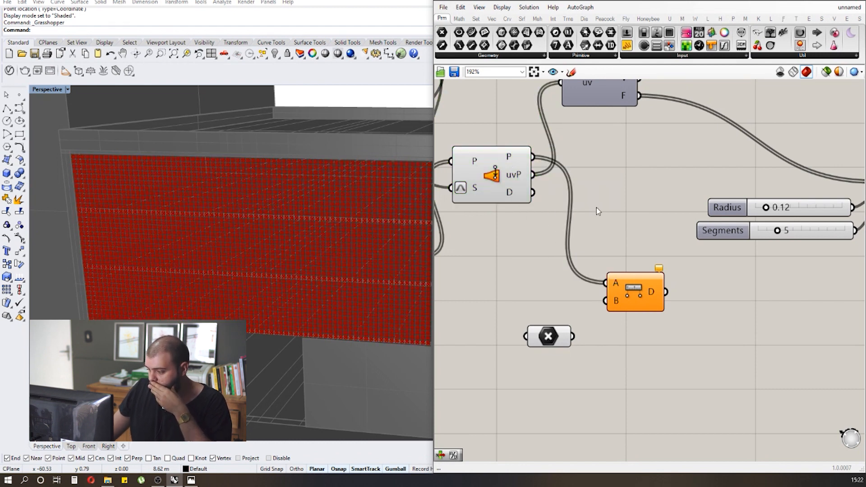
{"action": "left_click", "coordinate": [560, 343]}
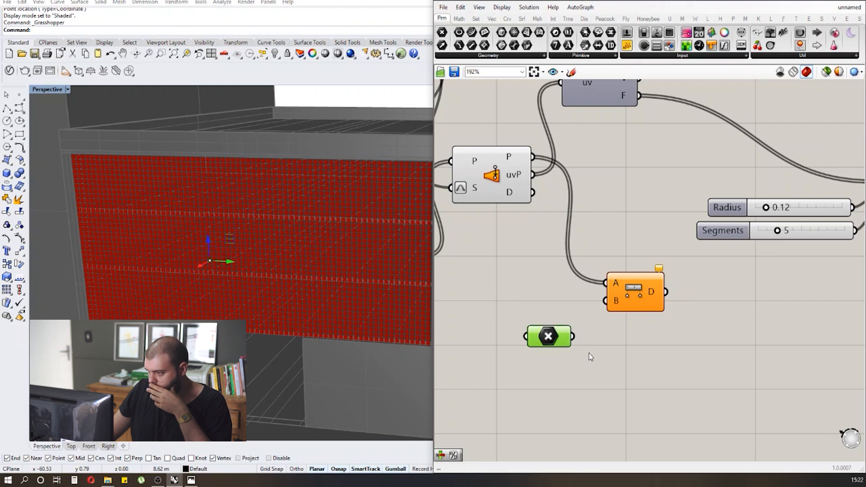
{"action": "left_click_drag", "start_coordinate": [580, 339], "coordinate": [605, 301]}
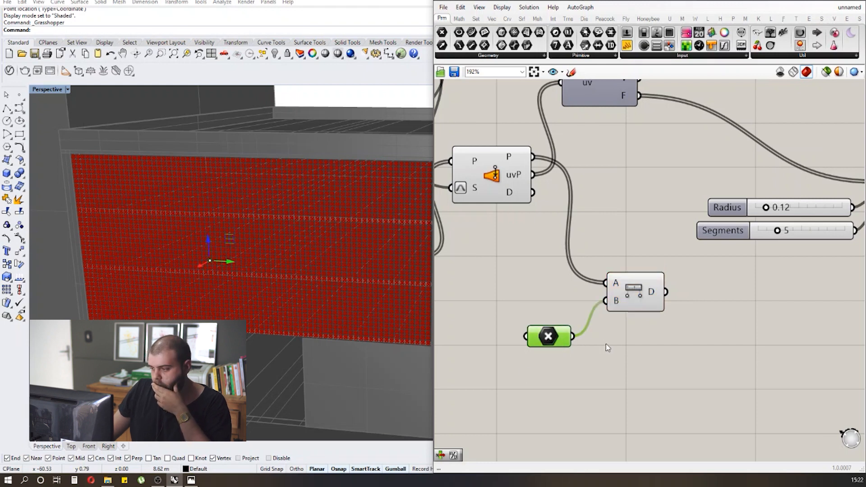
- Add a Panel beside the Distance component and connect output D to it to read the distances
{"action": "scroll", "coordinate": [555, 239], "scroll_direction": "down", "scroll_amount": 3}
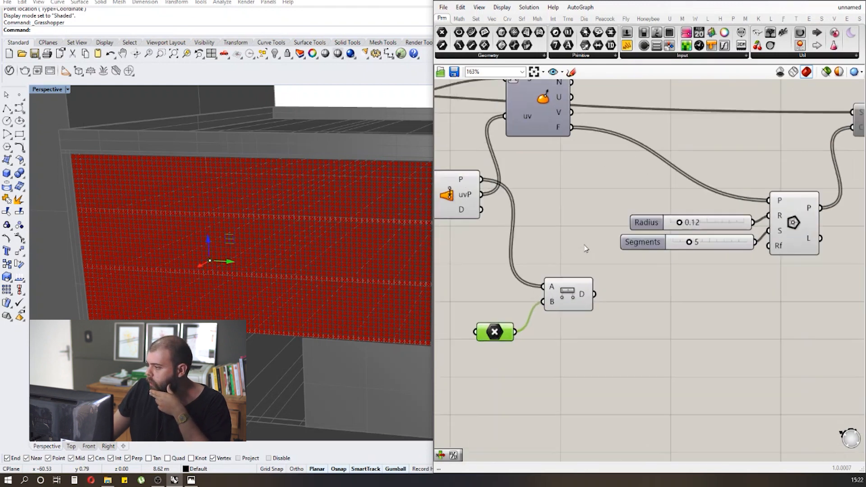
{"action": "scroll", "coordinate": [662, 274], "scroll_direction": "up", "scroll_amount": 3}
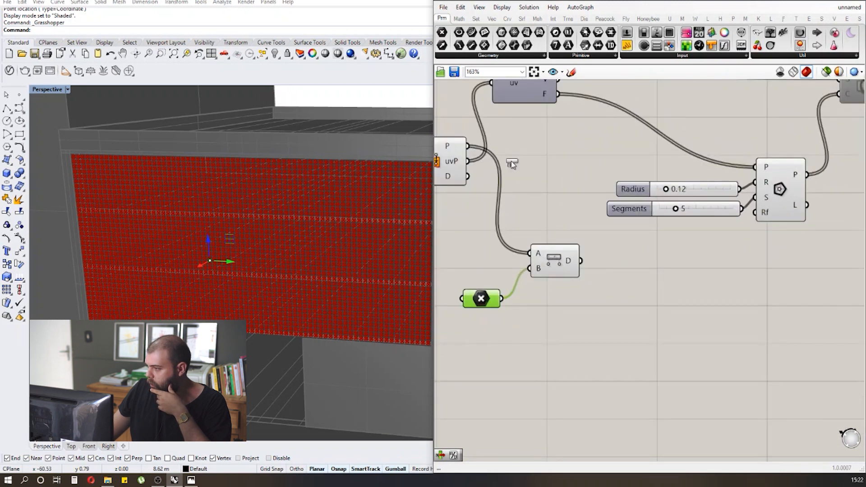
{"action": "scroll", "coordinate": [505, 160], "scroll_direction": "down", "scroll_amount": 3}
{"action": "left_click_drag", "start_coordinate": [626, 45], "coordinate": [600, 230]}
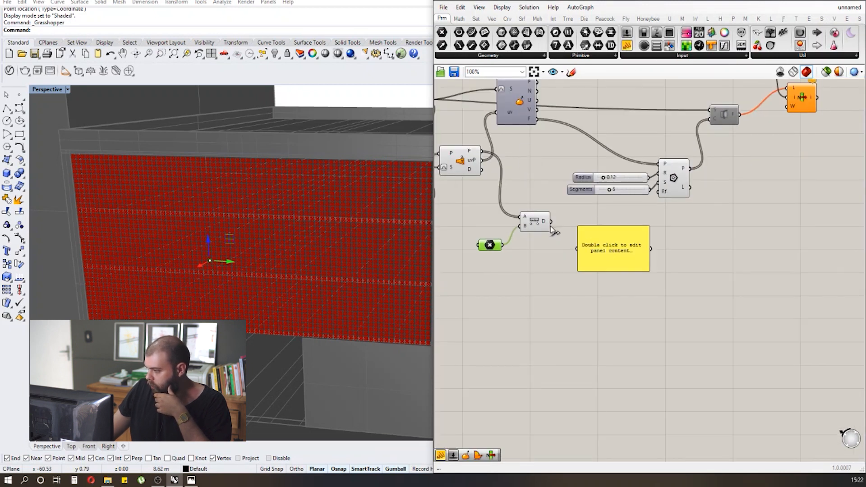
{"action": "scroll", "coordinate": [554, 223], "scroll_direction": "up", "scroll_amount": 3}
{"action": "left_click_drag", "start_coordinate": [551, 219], "coordinate": [600, 270]}
{"action": "scroll", "coordinate": [599, 259], "scroll_direction": "down", "scroll_amount": 3}
{"action": "scroll", "coordinate": [647, 262], "scroll_direction": "up", "scroll_amount": 4}
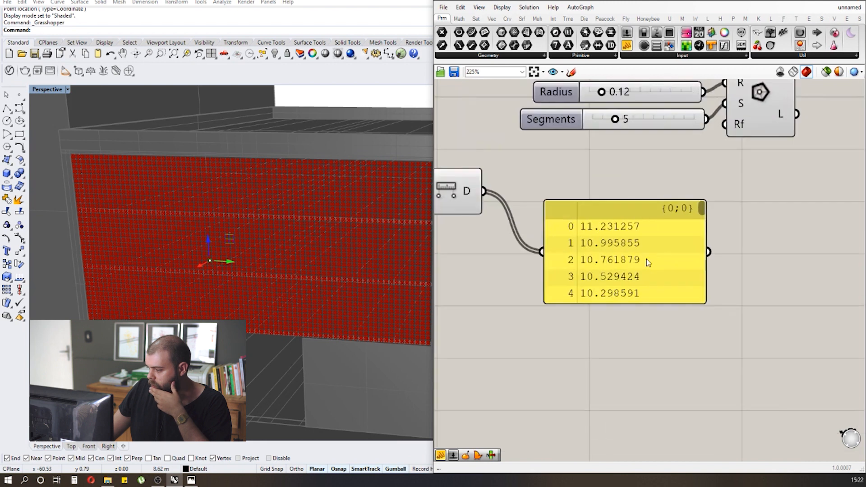
{"action": "mouse_move", "coordinate": [701, 211]}
{"action": "left_mouse_down"}
{"action": "mouse_move", "coordinate": [715, 309]}
{"action": "mouse_move", "coordinate": [703, 205]}
{"action": "left_mouse_up"}
- Delete the Panel connected to the Distance component
{"action": "left_click", "coordinate": [661, 240]}
{"action": "key", "text": "Delete"}
{"action": "scroll", "coordinate": [563, 233], "scroll_direction": "down", "scroll_amount": 3}
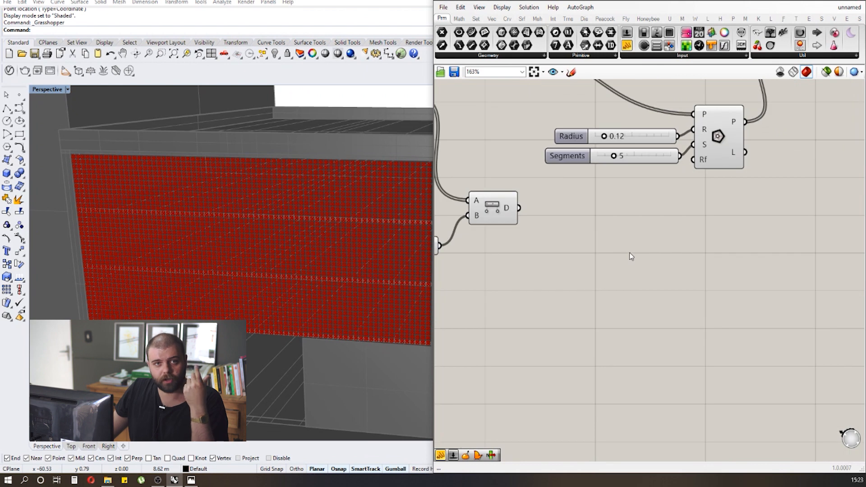
- Examine the Distance output values, the Polygon component's Radius input and the polygons it generates on the facade
{"action": "scroll", "coordinate": [596, 213], "scroll_direction": "up", "scroll_amount": 1}
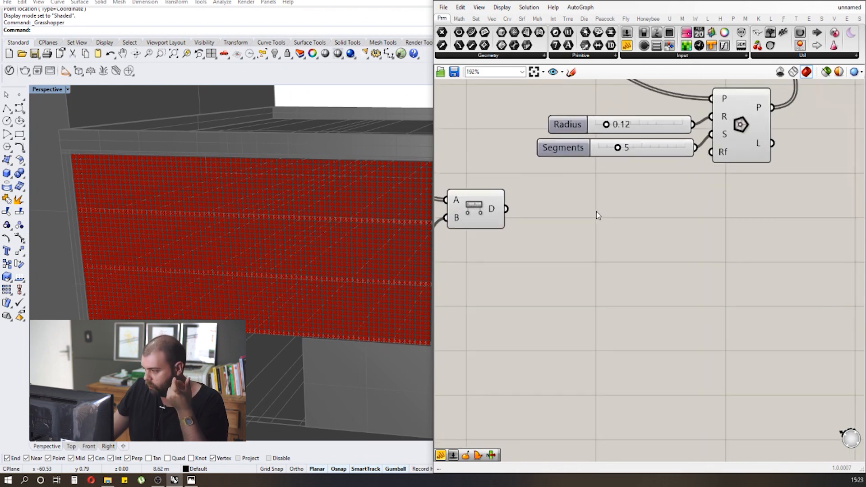
{"action": "scroll", "coordinate": [562, 279], "scroll_direction": "down", "scroll_amount": 4}
{"action": "scroll", "coordinate": [642, 194], "scroll_direction": "up", "scroll_amount": 5}
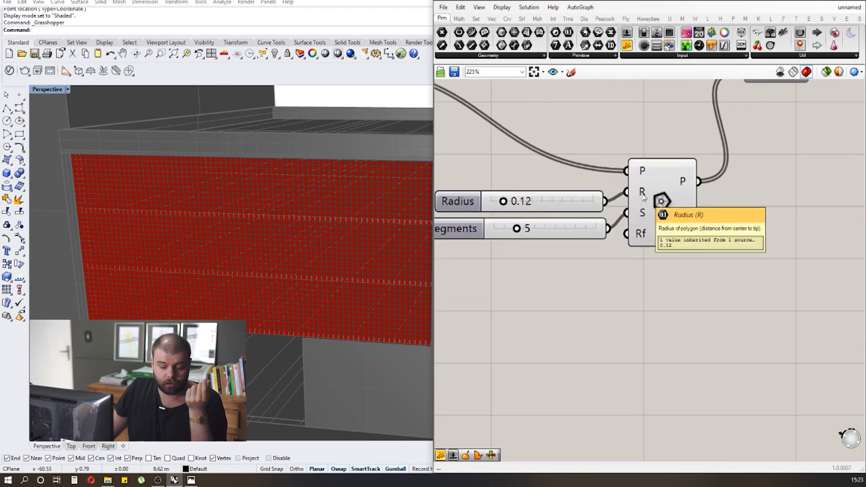
{"action": "scroll", "coordinate": [643, 196], "scroll_direction": "down", "scroll_amount": 5}
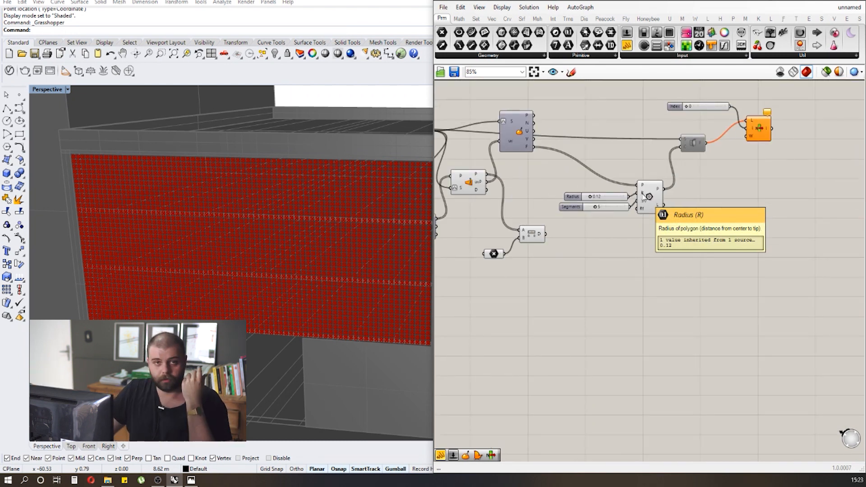
{"action": "scroll", "coordinate": [643, 196], "scroll_direction": "up", "scroll_amount": 3}
{"action": "left_click_drag", "start_coordinate": [551, 242], "coordinate": [564, 250]}
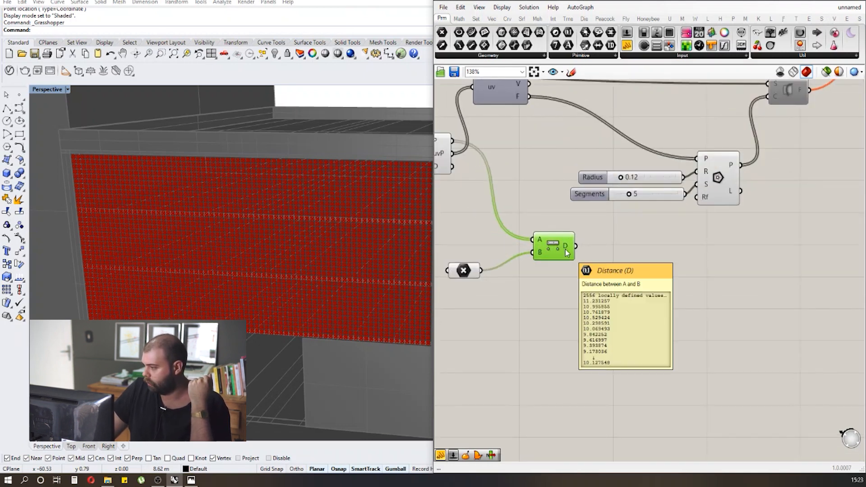
{"action": "mouse_move", "coordinate": [707, 173]}
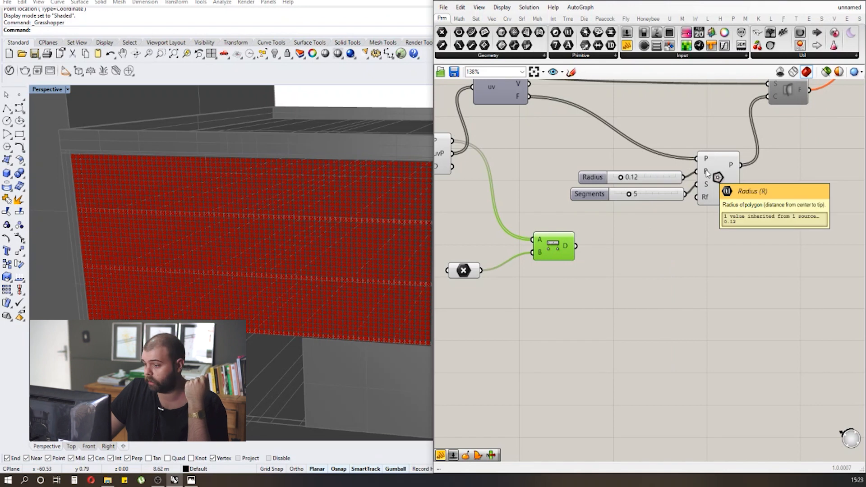
{"action": "left_click", "coordinate": [716, 176]}
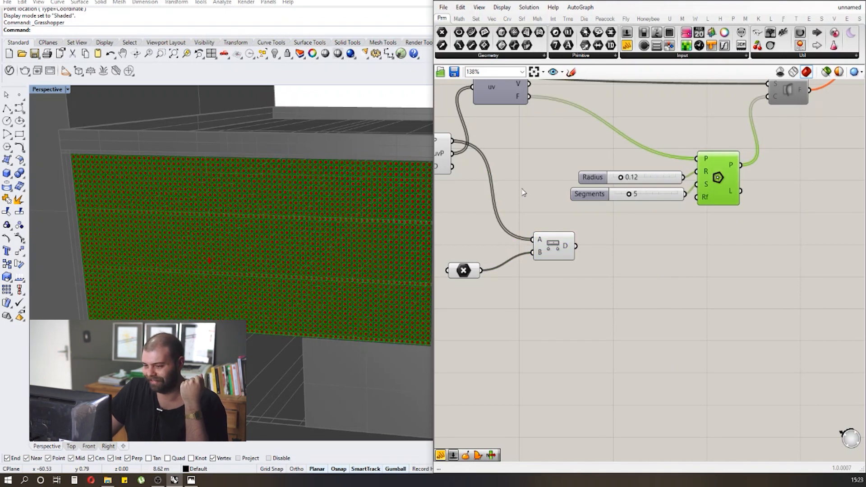
{"action": "scroll", "coordinate": [197, 155], "scroll_direction": "up", "scroll_amount": 2}
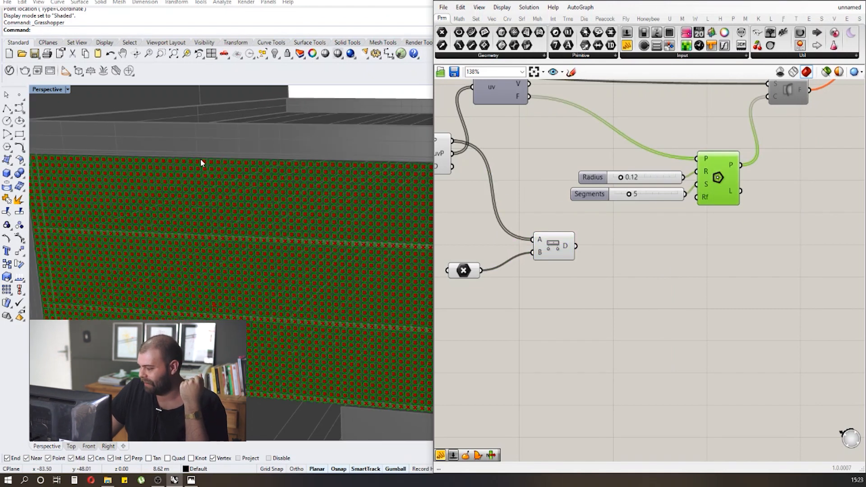
- Try driving the polygon size by connecting Distance output D to Polygon input R, and inspect the facade in a wider viewport
{"action": "left_click", "coordinate": [570, 223]}
{"action": "left_click_drag", "start_coordinate": [576, 247], "coordinate": [706, 172]}
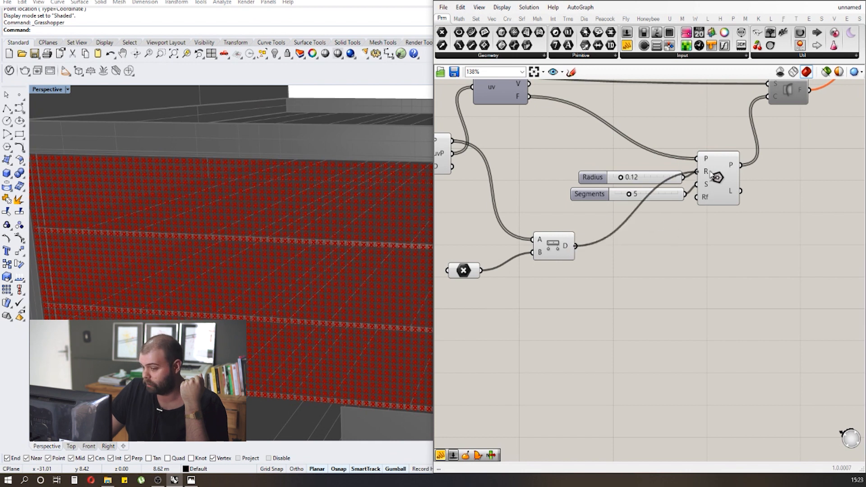
{"action": "scroll", "coordinate": [228, 200], "scroll_direction": "down", "scroll_amount": 5}
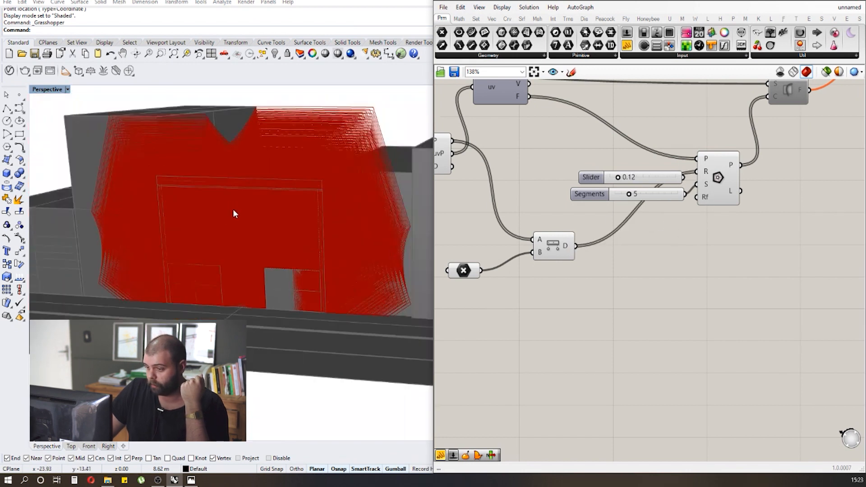
{"action": "right_click_drag", "start_coordinate": [233, 200], "coordinate": [247, 185]}
{"action": "scroll", "coordinate": [253, 132], "scroll_direction": "up", "scroll_amount": 2}
{"action": "right_click_drag", "start_coordinate": [253, 132], "coordinate": [265, 159]}
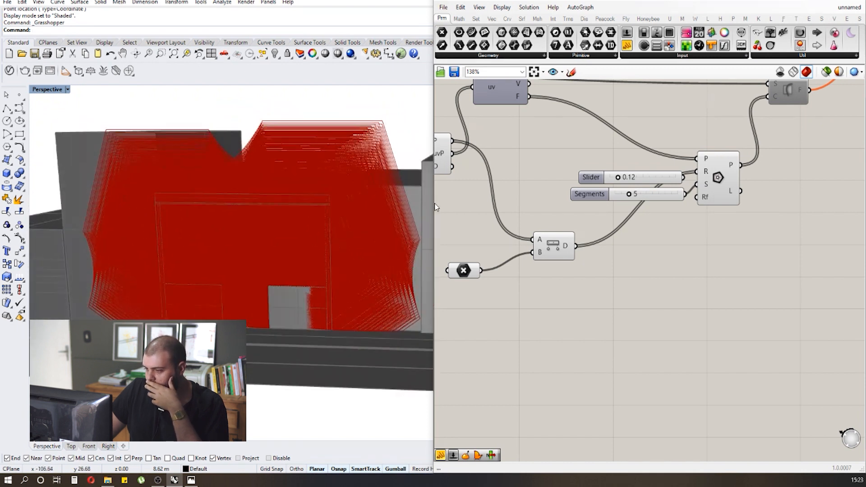
{"action": "left_click_drag", "start_coordinate": [435, 206], "coordinate": [496, 203]}
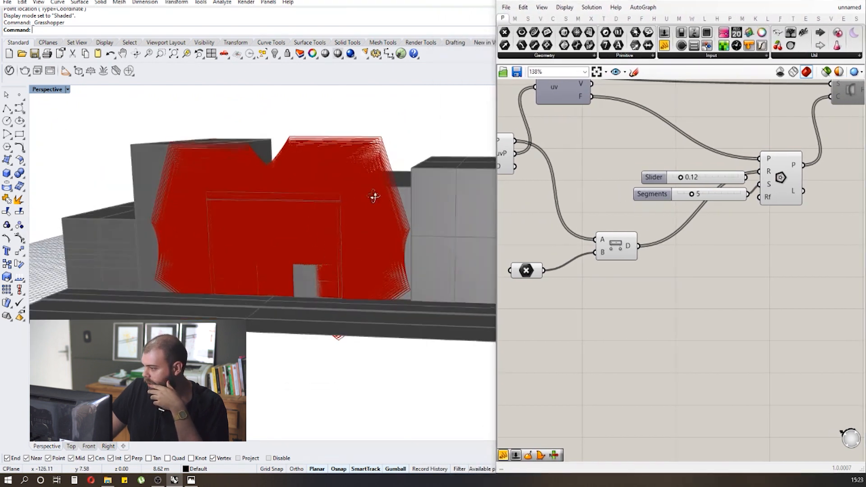
{"action": "scroll", "coordinate": [756, 175], "scroll_direction": "up", "scroll_amount": 2}
- Reconnect the Radius slider to Polygon input R in place of the Distance output
{"action": "left_click_drag", "start_coordinate": [696, 187], "coordinate": [774, 173]}
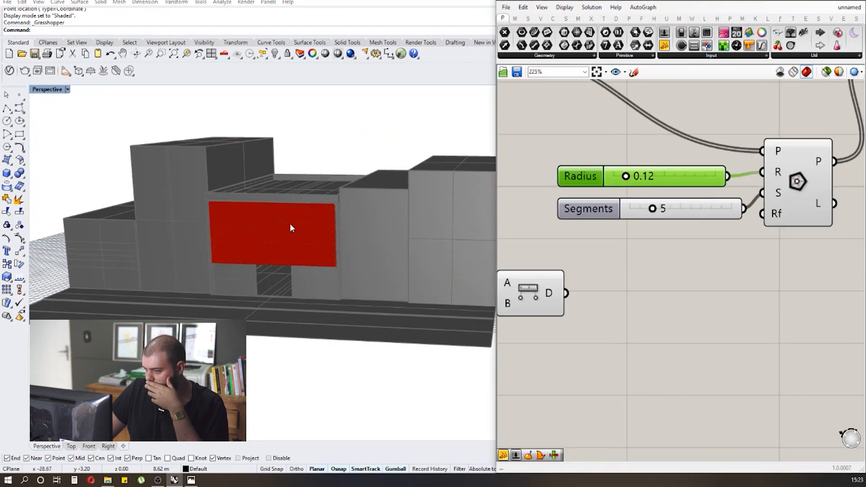
{"action": "scroll", "coordinate": [294, 206], "scroll_direction": "up", "scroll_amount": 5}
{"action": "scroll", "coordinate": [294, 206], "scroll_direction": "up", "scroll_amount": 3}
{"action": "scroll", "coordinate": [571, 229], "scroll_direction": "down", "scroll_amount": 5}
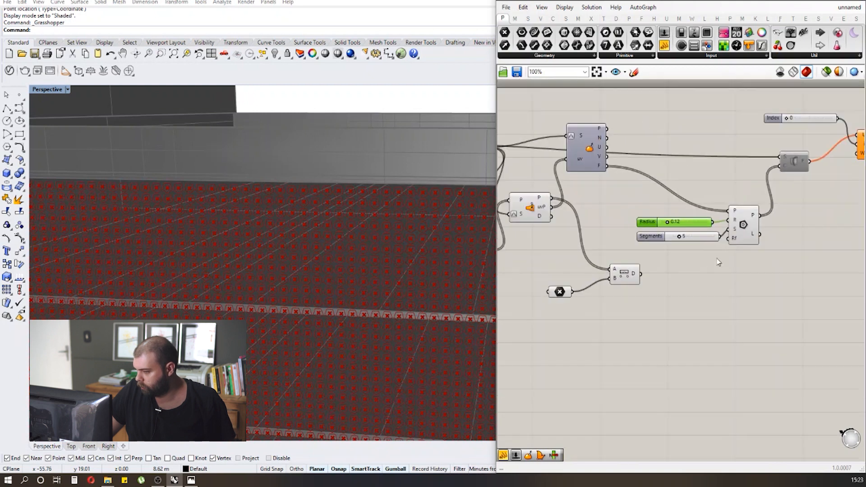
- Turn off the preview of the Surface Closest Point component and select the Polygon component to highlight its openings on the facade
{"action": "scroll", "coordinate": [571, 229], "scroll_direction": "up", "scroll_amount": 3}
{"action": "left_click", "coordinate": [571, 206]}
{"action": "middle_click", "coordinate": [571, 206]}
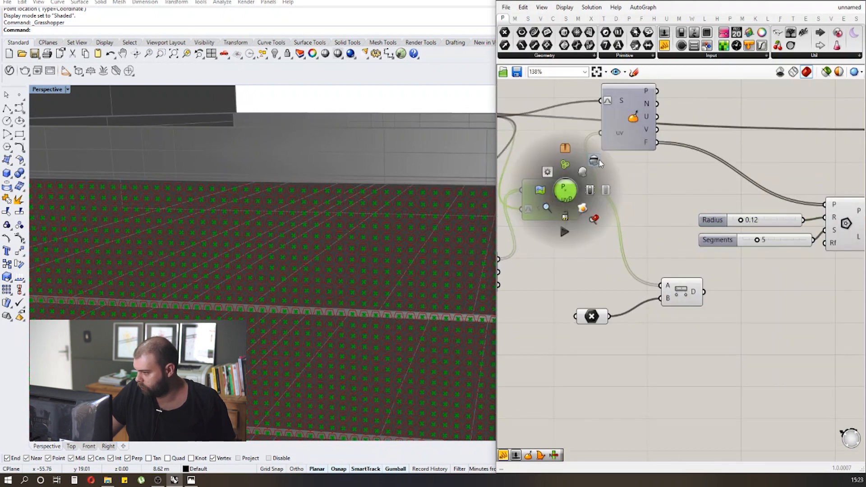
{"action": "middle_click", "coordinate": [553, 199]}
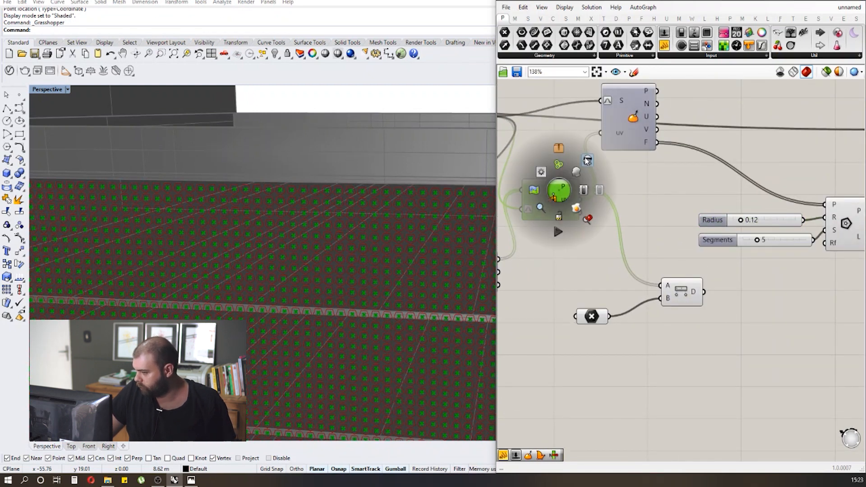
{"action": "scroll", "coordinate": [610, 230], "scroll_direction": "down", "scroll_amount": 1}
{"action": "left_click", "coordinate": [810, 223]}
{"action": "scroll", "coordinate": [340, 191], "scroll_direction": "up", "scroll_amount": 4}
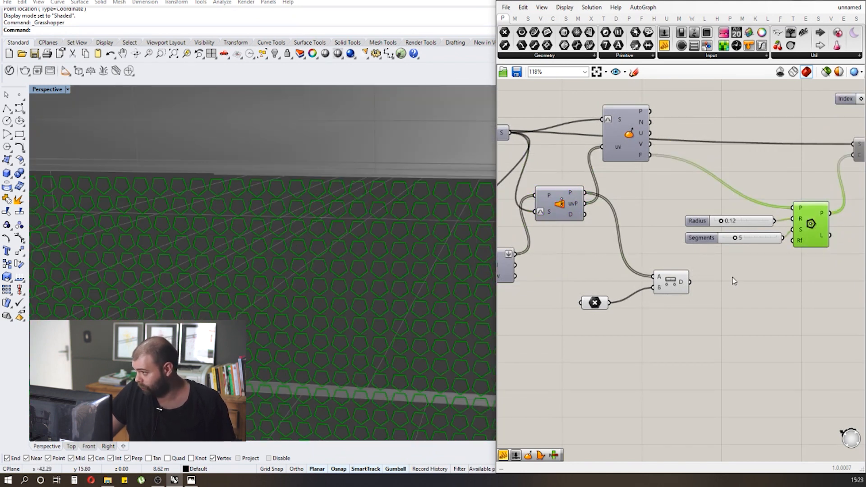
{"action": "scroll", "coordinate": [538, 203], "scroll_direction": "down", "scroll_amount": 2}
- Add a Panel beside the Distance component, connect output D to it and look through the listed distances
{"action": "scroll", "coordinate": [658, 295], "scroll_direction": "up", "scroll_amount": 3}
{"action": "left_click_drag", "start_coordinate": [664, 47], "coordinate": [740, 289]}
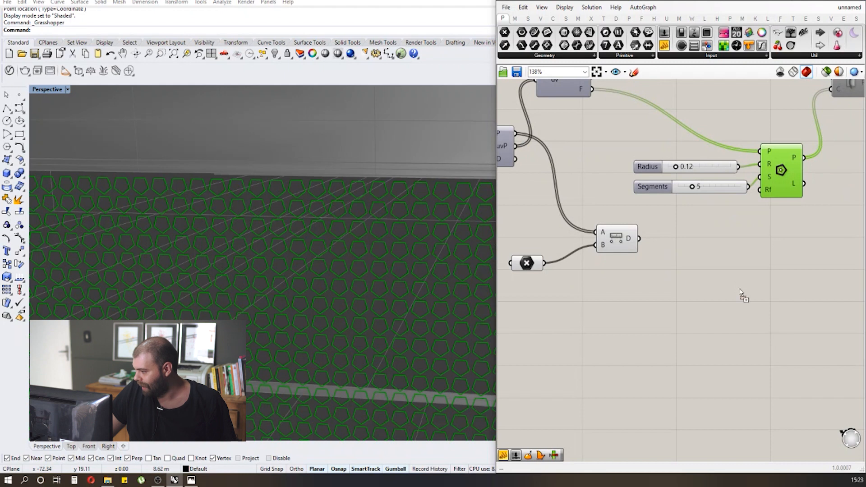
{"action": "left_click_drag", "start_coordinate": [638, 238], "coordinate": [689, 286]}
{"action": "scroll", "coordinate": [751, 280], "scroll_direction": "up", "scroll_amount": 3}
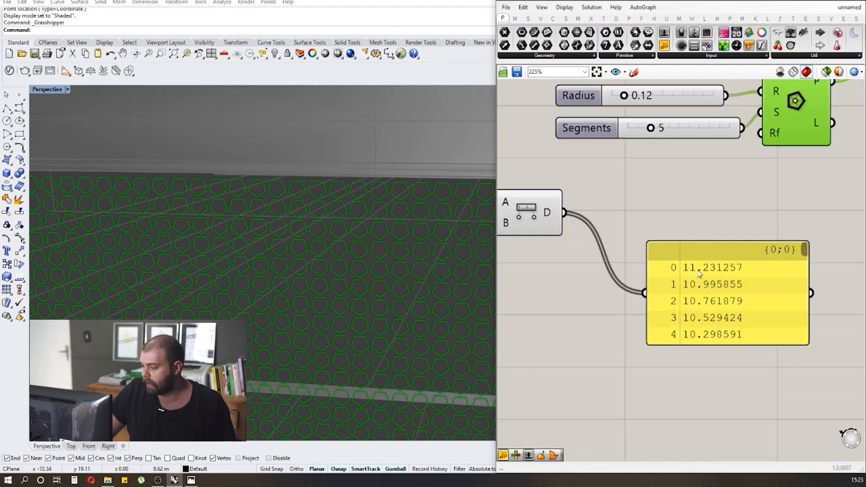
{"action": "scroll", "coordinate": [692, 271], "scroll_direction": "down", "scroll_amount": 1}
{"action": "scroll", "coordinate": [793, 275], "scroll_direction": "up", "scroll_amount": 1}
{"action": "left_click_drag", "start_coordinate": [783, 248], "coordinate": [781, 311]}
{"action": "scroll", "coordinate": [782, 317], "scroll_direction": "down", "scroll_amount": 3}
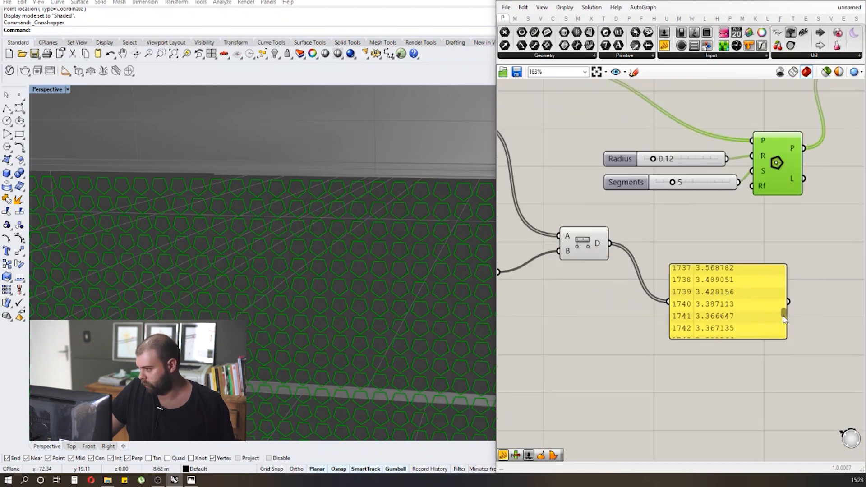
- Try the Distance output D as a radius source for the Polygon again, and restore the Radius slider's connection to R
{"action": "scroll", "coordinate": [736, 207], "scroll_direction": "up", "scroll_amount": 2}
{"action": "left_click_drag", "start_coordinate": [599, 277], "coordinate": [765, 174], "text": "shift"}
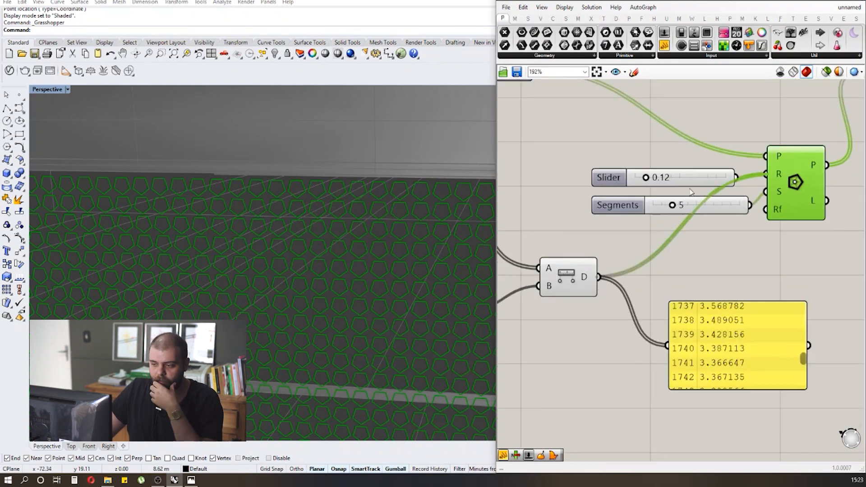
{"action": "scroll", "coordinate": [734, 172], "scroll_direction": "down", "scroll_amount": 1}
{"action": "scroll", "coordinate": [349, 201], "scroll_direction": "down", "scroll_amount": 2}
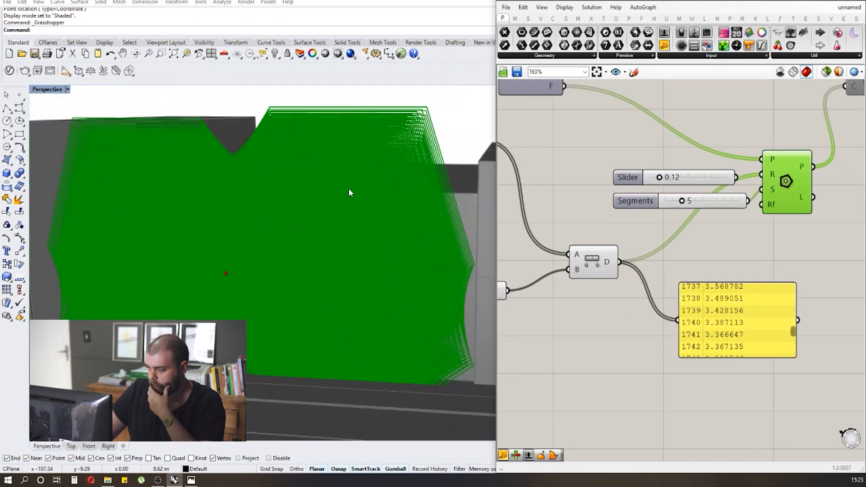
{"action": "left_click", "coordinate": [671, 240]}
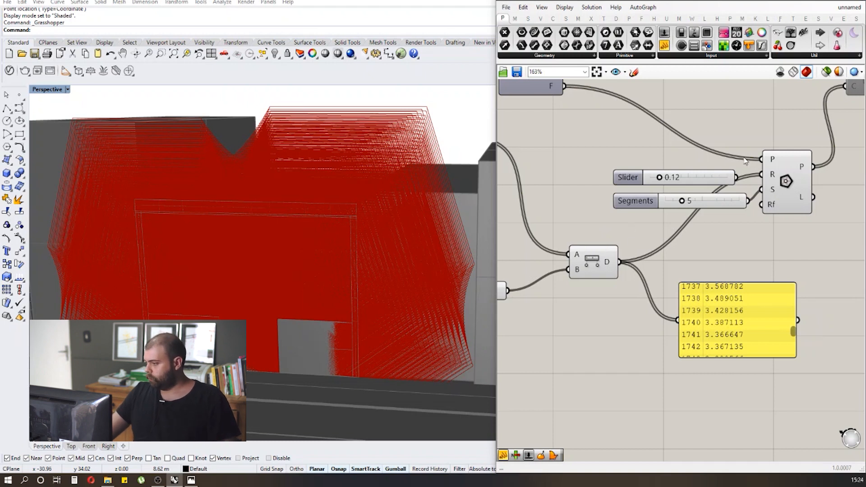
{"action": "left_click_drag", "start_coordinate": [737, 178], "coordinate": [765, 175]}
{"action": "left_click", "coordinate": [699, 174]}
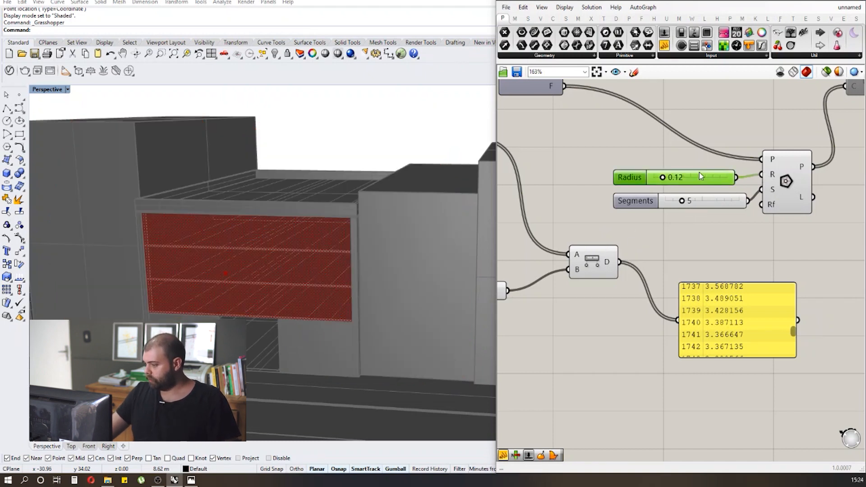
- Move the distances Panel further down, away from the Distance component
{"action": "left_click", "coordinate": [726, 264]}
{"action": "scroll", "coordinate": [594, 207], "scroll_direction": "down", "scroll_amount": 2}
{"action": "scroll", "coordinate": [753, 384], "scroll_direction": "up", "scroll_amount": 2}
{"action": "scroll", "coordinate": [709, 245], "scroll_direction": "down", "scroll_amount": 1}
{"action": "left_click_drag", "start_coordinate": [710, 245], "coordinate": [721, 352]}
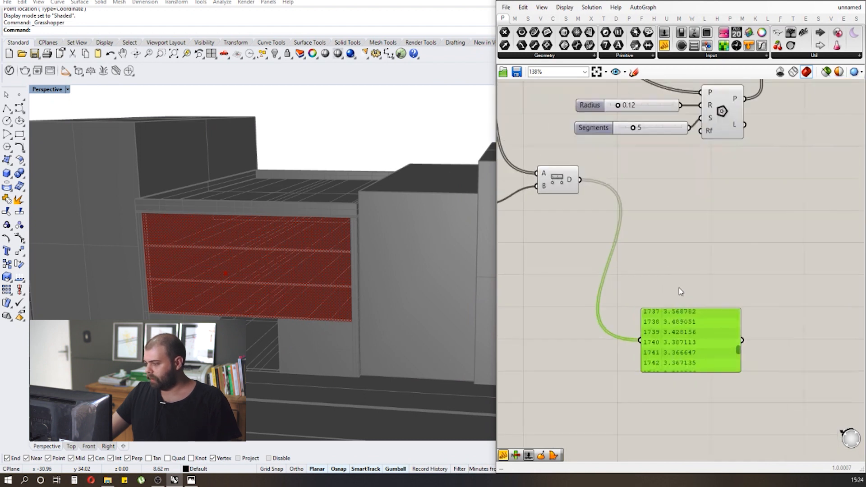
{"action": "right_click_drag", "start_coordinate": [690, 247], "coordinate": [742, 251]}
{"action": "scroll", "coordinate": [742, 251], "scroll_direction": "down", "scroll_amount": 1}
{"action": "scroll", "coordinate": [562, 208], "scroll_direction": "up", "scroll_amount": 1}
- Reposition the attractor Point parameter just below and before the Distance component's input B
{"action": "left_click_drag", "start_coordinate": [553, 218], "coordinate": [591, 205]}
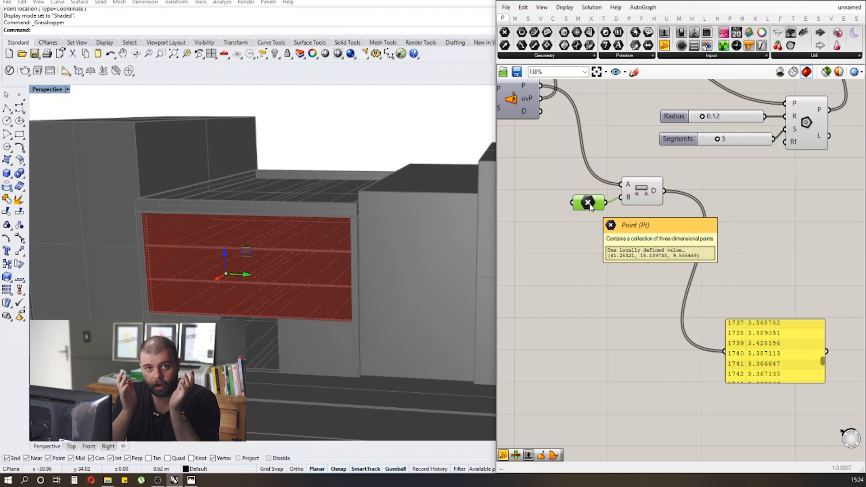
{"action": "left_click_drag", "start_coordinate": [590, 206], "coordinate": [575, 220]}
{"action": "scroll", "coordinate": [548, 234], "scroll_direction": "down", "scroll_amount": 2}
{"action": "scroll", "coordinate": [586, 197], "scroll_direction": "up", "scroll_amount": 2}
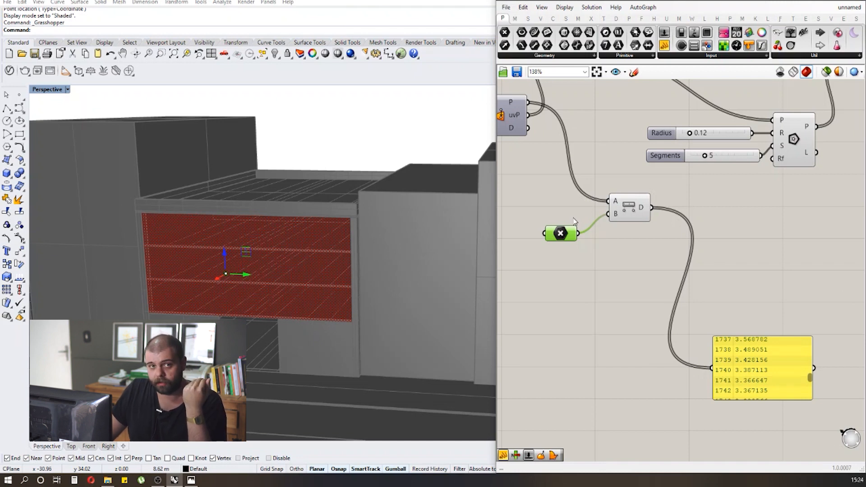
{"action": "scroll", "coordinate": [582, 203], "scroll_direction": "down", "scroll_amount": 2}
{"action": "scroll", "coordinate": [581, 204], "scroll_direction": "up", "scroll_amount": 2}
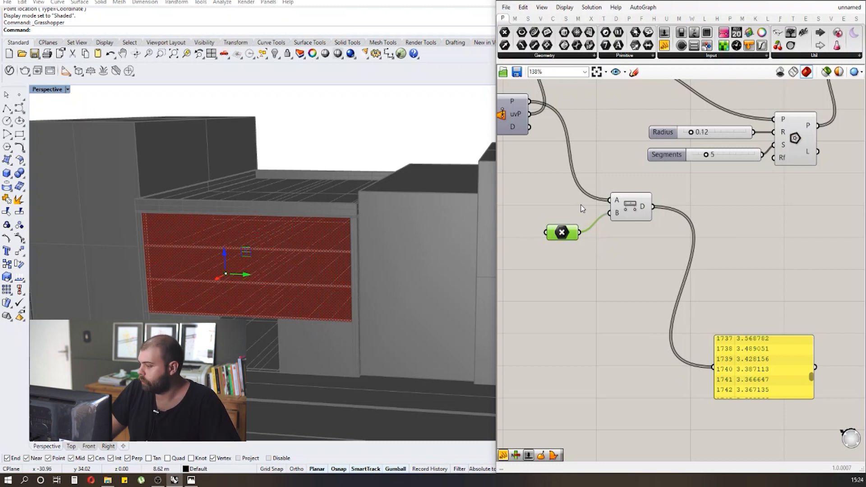
- Widen the Grasshopper window and move the distances Panel up beside the Distance component
{"action": "left_click_drag", "start_coordinate": [495, 161], "coordinate": [391, 174]}
{"action": "scroll", "coordinate": [427, 165], "scroll_direction": "down", "scroll_amount": 2}
{"action": "scroll", "coordinate": [591, 265], "scroll_direction": "up", "scroll_amount": 2}
{"action": "mouse_move", "coordinate": [541, 290]}
{"action": "left_mouse_down"}
{"action": "mouse_move", "coordinate": [536, 173]}
{"action": "mouse_move", "coordinate": [507, 131]}
{"action": "left_mouse_up"}
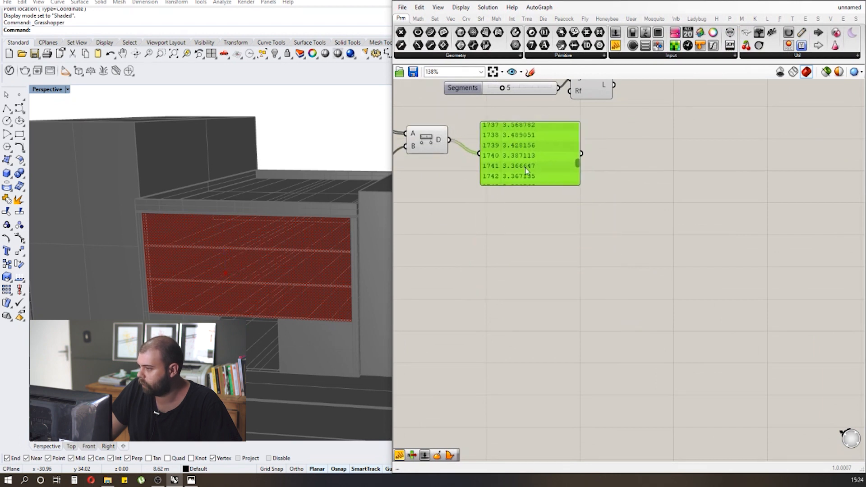
{"action": "left_click", "coordinate": [553, 101]}
- Start a freehand sketch on the canvas and draw a horizontal and a vertical chart axis below the Panel
{"action": "scroll", "coordinate": [554, 94], "scroll_direction": "down", "scroll_amount": 2}
{"action": "left_click", "coordinate": [530, 72]}
{"action": "scroll", "coordinate": [531, 166], "scroll_direction": "up", "scroll_amount": 2}
{"action": "mouse_move", "coordinate": [468, 279]}
{"action": "left_mouse_down"}
{"action": "mouse_move", "coordinate": [585, 287]}
{"action": "mouse_move", "coordinate": [651, 274]}
{"action": "left_mouse_up"}
{"action": "left_click_drag", "start_coordinate": [452, 139], "coordinate": [467, 287]}
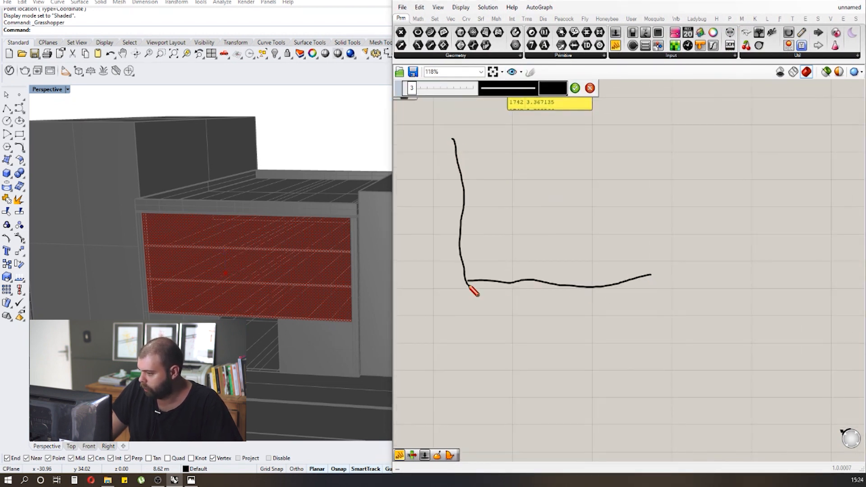
- Sketch a short first bar on the horizontal axis and label it 20
{"action": "scroll", "coordinate": [496, 271], "scroll_direction": "up", "scroll_amount": 2}
{"action": "left_click_drag", "start_coordinate": [486, 240], "coordinate": [487, 283]}
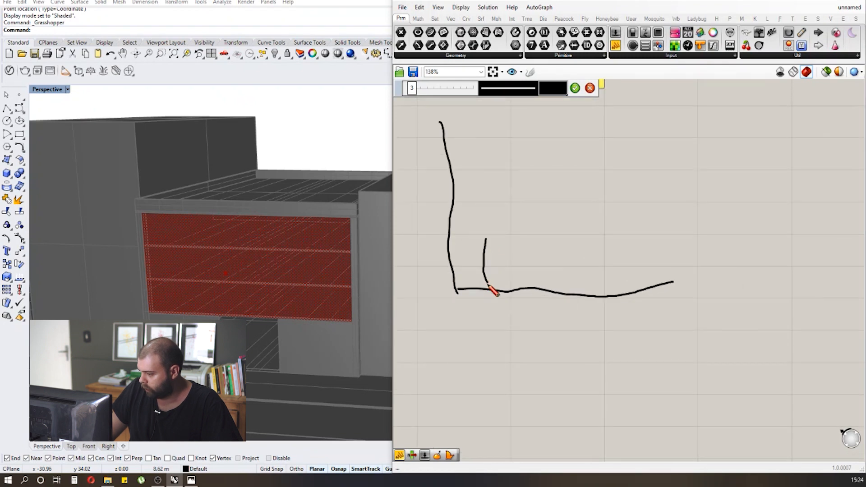
{"action": "mouse_move", "coordinate": [485, 238]}
{"action": "left_mouse_down"}
{"action": "mouse_move", "coordinate": [517, 250]}
{"action": "mouse_move", "coordinate": [519, 288]}
{"action": "left_mouse_up"}
{"action": "mouse_move", "coordinate": [484, 193]}
{"action": "left_mouse_down"}
{"action": "mouse_move", "coordinate": [495, 196]}
{"action": "mouse_move", "coordinate": [497, 211]}
{"action": "mouse_move", "coordinate": [516, 199]}
{"action": "left_mouse_up"}
- Sketch a taller second bar beside the first one and label it 40
{"action": "left_click_drag", "start_coordinate": [536, 151], "coordinate": [551, 283]}
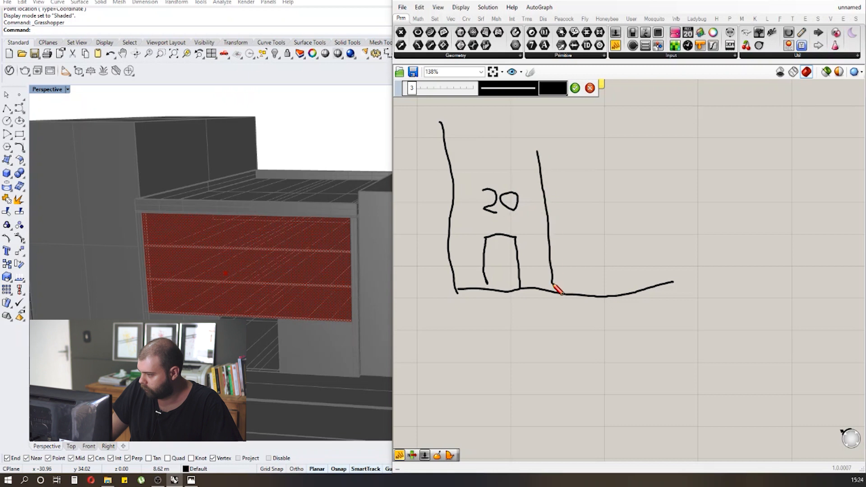
{"action": "mouse_move", "coordinate": [535, 152]}
{"action": "left_mouse_down"}
{"action": "mouse_move", "coordinate": [574, 254]}
{"action": "mouse_move", "coordinate": [577, 296]}
{"action": "left_mouse_up"}
{"action": "right_click_drag", "start_coordinate": [598, 147], "coordinate": [573, 204]}
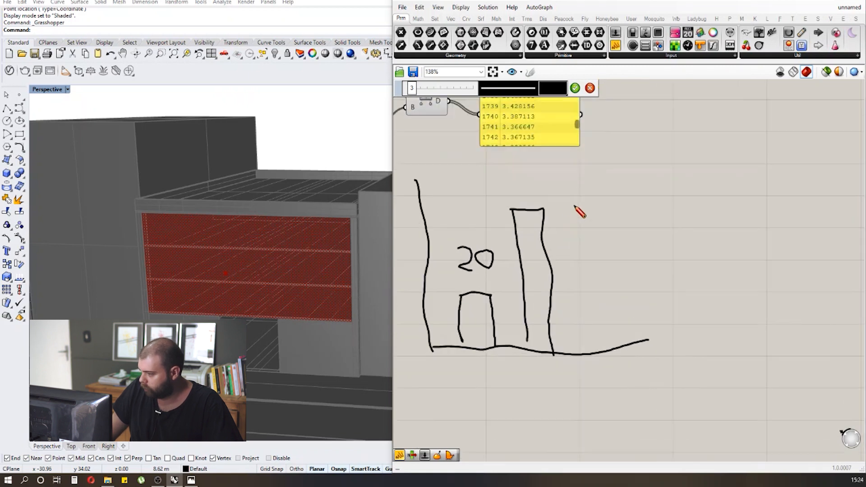
{"action": "mouse_move", "coordinate": [511, 194]}
{"action": "left_mouse_down"}
{"action": "mouse_move", "coordinate": [516, 175]}
{"action": "mouse_move", "coordinate": [532, 167]}
{"action": "mouse_move", "coordinate": [518, 178]}
{"action": "mouse_move", "coordinate": [570, 270]}
{"action": "mouse_move", "coordinate": [581, 341]}
{"action": "left_mouse_up"}
- Sketch a third, tallest bar at the end of the chart and label it 60
{"action": "scroll", "coordinate": [547, 247], "scroll_direction": "down", "scroll_amount": 2}
{"action": "scroll", "coordinate": [567, 184], "scroll_direction": "up", "scroll_amount": 1}
{"action": "mouse_move", "coordinate": [562, 177]}
{"action": "left_mouse_down"}
{"action": "mouse_move", "coordinate": [604, 294]}
{"action": "mouse_move", "coordinate": [606, 342]}
{"action": "left_mouse_up"}
{"action": "mouse_move", "coordinate": [597, 170]}
{"action": "left_mouse_down"}
{"action": "mouse_move", "coordinate": [591, 179]}
{"action": "mouse_move", "coordinate": [609, 186]}
{"action": "mouse_move", "coordinate": [615, 170]}
{"action": "left_mouse_up"}
- Sketch a horizontal arrow leading away from the bar chart toward the empty canvas beside it
{"action": "scroll", "coordinate": [550, 226], "scroll_direction": "down", "scroll_amount": 3}
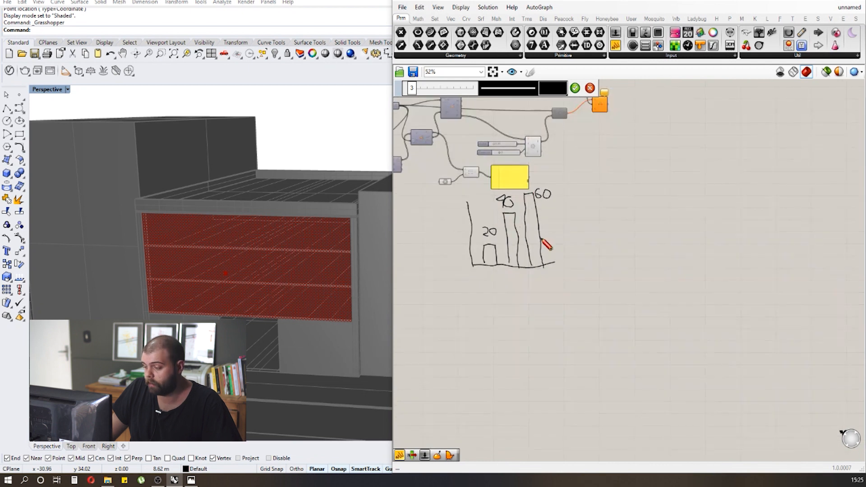
{"action": "scroll", "coordinate": [499, 234], "scroll_direction": "up", "scroll_amount": 3}
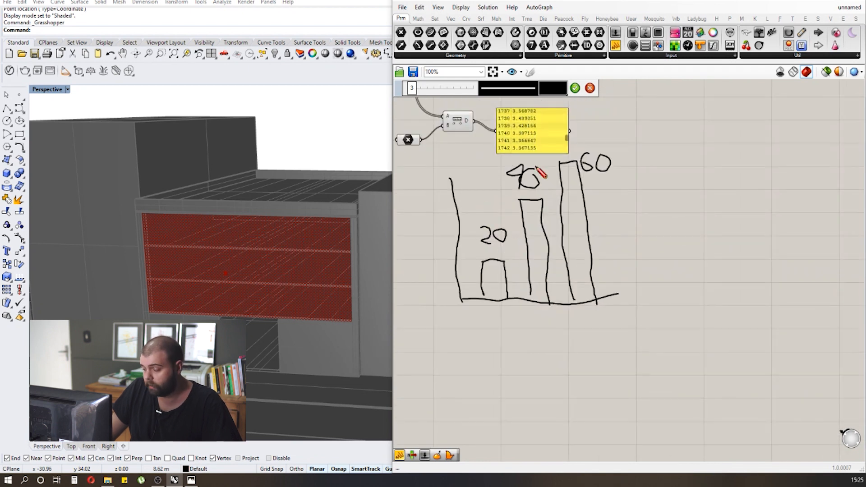
{"action": "scroll", "coordinate": [583, 180], "scroll_direction": "down", "scroll_amount": 2}
{"action": "mouse_move", "coordinate": [497, 231]}
{"action": "left_mouse_down"}
{"action": "mouse_move", "coordinate": [561, 229]}
{"action": "mouse_move", "coordinate": [536, 247]}
{"action": "left_mouse_up"}
{"action": "scroll", "coordinate": [519, 248], "scroll_direction": "down", "scroll_amount": 2}
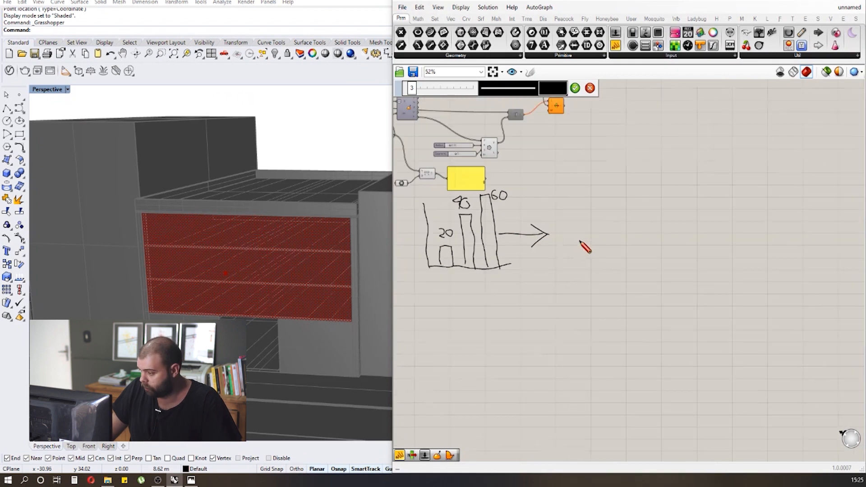
- Sketch a second pair of axes beyond the arrow with a short first bar labelled 2
{"action": "scroll", "coordinate": [580, 241], "scroll_direction": "up", "scroll_amount": 3}
{"action": "left_click_drag", "start_coordinate": [550, 184], "coordinate": [638, 280]}
{"action": "scroll", "coordinate": [586, 268], "scroll_direction": "up", "scroll_amount": 1}
{"action": "mouse_move", "coordinate": [558, 239]}
{"action": "left_mouse_down"}
{"action": "mouse_move", "coordinate": [567, 294]}
{"action": "mouse_move", "coordinate": [572, 247]}
{"action": "mouse_move", "coordinate": [577, 287]}
{"action": "left_mouse_up"}
- Sketch a taller bar labelled 4 and a tallest bar labelled 6 on the second chart
{"action": "left_click_drag", "start_coordinate": [578, 162], "coordinate": [602, 284]}
{"action": "mouse_move", "coordinate": [584, 185]}
{"action": "left_mouse_down"}
{"action": "mouse_move", "coordinate": [605, 214]}
{"action": "mouse_move", "coordinate": [614, 277]}
{"action": "left_mouse_up"}
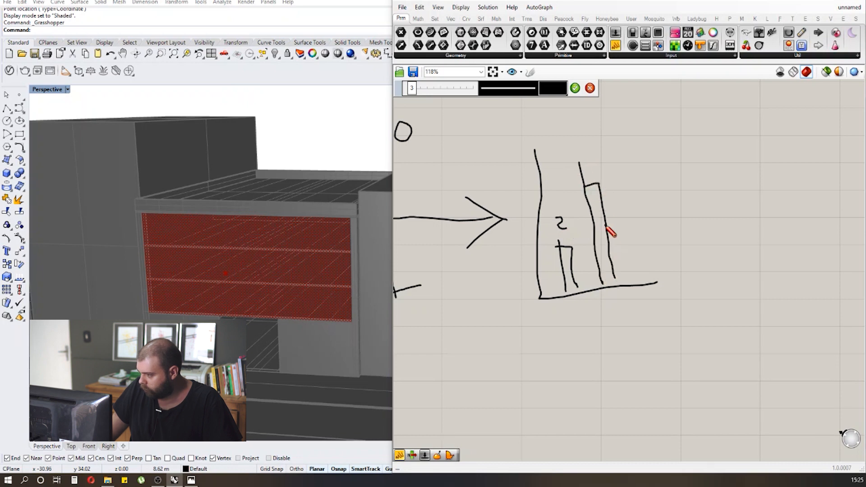
{"action": "left_click_drag", "start_coordinate": [589, 156], "coordinate": [595, 164]}
{"action": "mouse_move", "coordinate": [592, 157]}
{"action": "left_mouse_down"}
{"action": "mouse_move", "coordinate": [588, 171]}
{"action": "mouse_move", "coordinate": [624, 207]}
{"action": "mouse_move", "coordinate": [630, 276]}
{"action": "mouse_move", "coordinate": [624, 164]}
{"action": "mouse_move", "coordinate": [640, 261]}
{"action": "left_mouse_up"}
{"action": "left_click_drag", "start_coordinate": [626, 135], "coordinate": [621, 143]}
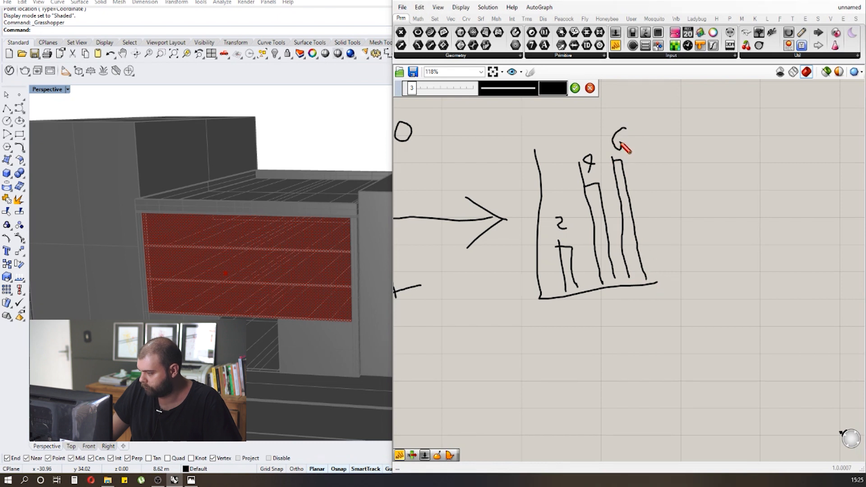
{"action": "scroll", "coordinate": [681, 178], "scroll_direction": "down", "scroll_amount": 3}
{"action": "scroll", "coordinate": [689, 179], "scroll_direction": "up", "scroll_amount": 2}
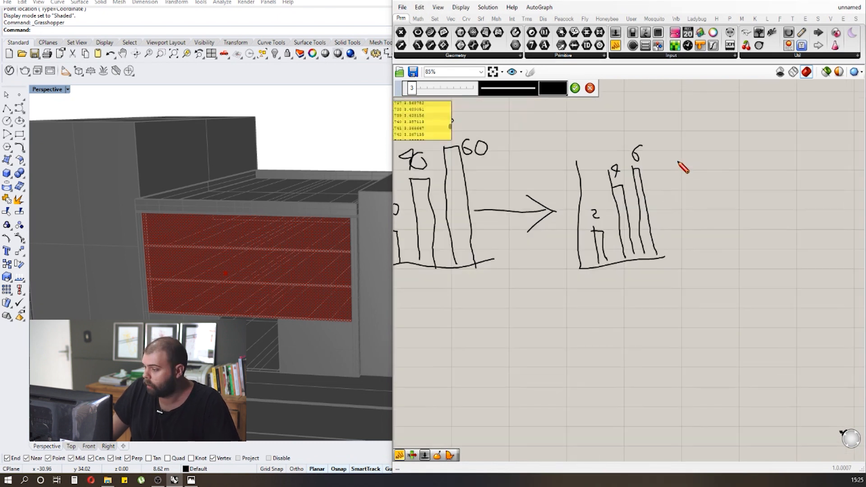
- Circle the labels 20, 40 and 60 on the first bar chart
{"action": "scroll", "coordinate": [677, 162], "scroll_direction": "down", "scroll_amount": 2}
{"action": "scroll", "coordinate": [529, 132], "scroll_direction": "up", "scroll_amount": 1}
{"action": "scroll", "coordinate": [542, 163], "scroll_direction": "down", "scroll_amount": 2}
{"action": "scroll", "coordinate": [499, 166], "scroll_direction": "up", "scroll_amount": 3}
{"action": "mouse_move", "coordinate": [487, 211]}
{"action": "left_mouse_down"}
{"action": "mouse_move", "coordinate": [469, 232]}
{"action": "mouse_move", "coordinate": [489, 205]}
{"action": "left_mouse_up"}
{"action": "scroll", "coordinate": [489, 198], "scroll_direction": "down", "scroll_amount": 2}
{"action": "scroll", "coordinate": [481, 172], "scroll_direction": "up", "scroll_amount": 2}
{"action": "left_click_drag", "start_coordinate": [481, 161], "coordinate": [498, 180]}
{"action": "mouse_move", "coordinate": [572, 150]}
{"action": "left_mouse_down"}
{"action": "mouse_move", "coordinate": [554, 165]}
{"action": "mouse_move", "coordinate": [549, 149]}
{"action": "left_mouse_up"}
- Circle the labels 2, 4 and 6 on the second bar chart
{"action": "scroll", "coordinate": [486, 185], "scroll_direction": "down", "scroll_amount": 2}
{"action": "scroll", "coordinate": [624, 176], "scroll_direction": "up", "scroll_amount": 2}
{"action": "left_click_drag", "start_coordinate": [603, 222], "coordinate": [599, 234]}
{"action": "mouse_move", "coordinate": [624, 180]}
{"action": "left_mouse_down"}
{"action": "mouse_move", "coordinate": [608, 183]}
{"action": "mouse_move", "coordinate": [640, 177]}
{"action": "mouse_move", "coordinate": [626, 176]}
{"action": "mouse_move", "coordinate": [655, 150]}
{"action": "left_mouse_up"}
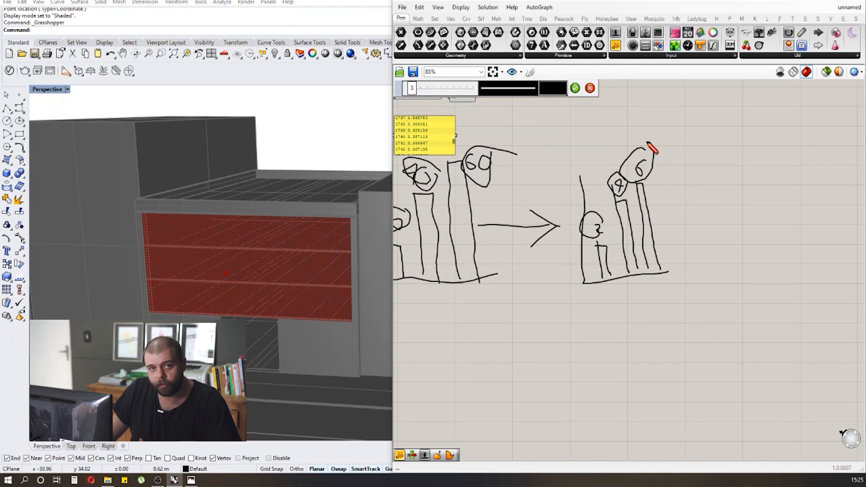
- Finish the freehand sketch of the two bar charts and keep it on the canvas
{"action": "scroll", "coordinate": [653, 150], "scroll_direction": "down", "scroll_amount": 1}
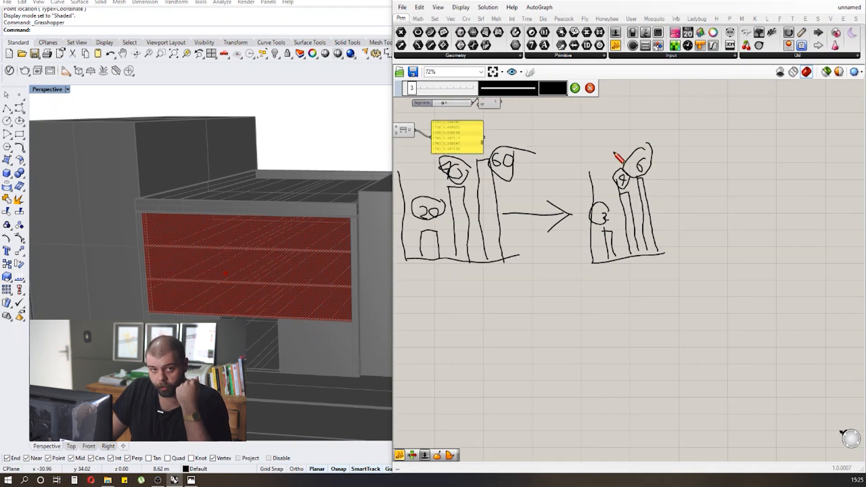
{"action": "scroll", "coordinate": [512, 184], "scroll_direction": "down", "scroll_amount": 4}
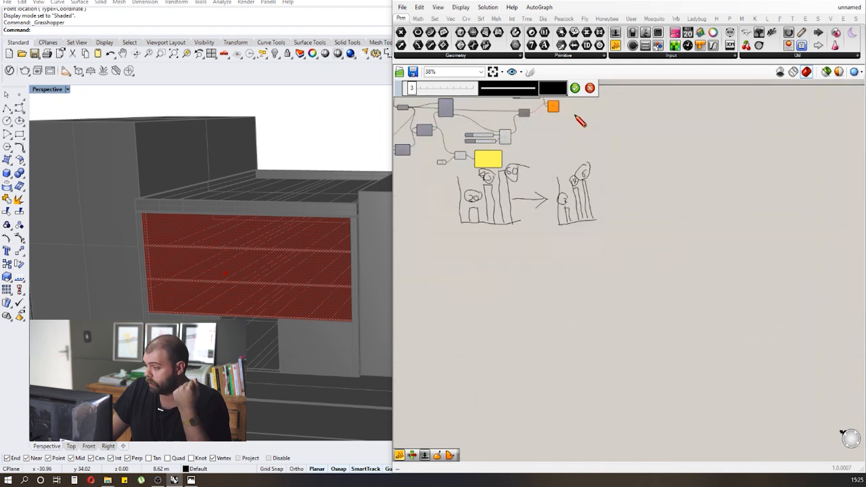
{"action": "scroll", "coordinate": [576, 114], "scroll_direction": "up", "scroll_amount": 3}
{"action": "left_click", "coordinate": [575, 88]}
- Browse through the list of distance values in the panel
{"action": "scroll", "coordinate": [451, 180], "scroll_direction": "up", "scroll_amount": 4}
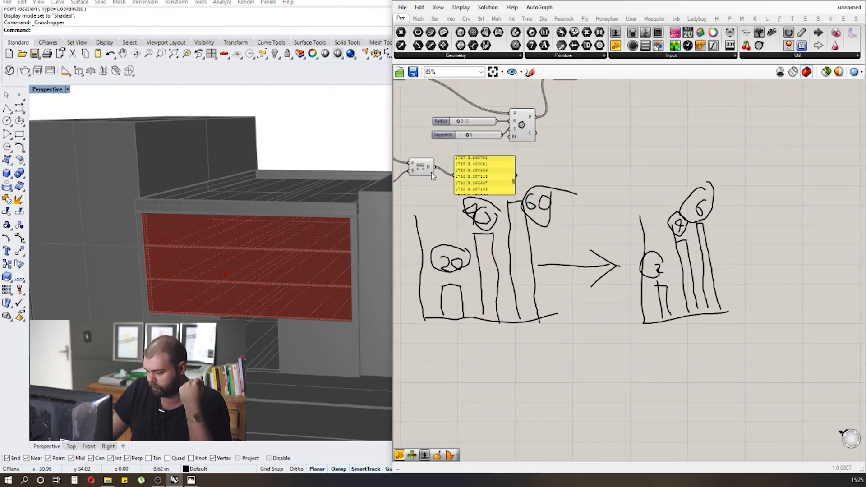
{"action": "scroll", "coordinate": [534, 193], "scroll_direction": "up", "scroll_amount": 2}
{"action": "left_click_drag", "start_coordinate": [569, 195], "coordinate": [567, 154]}
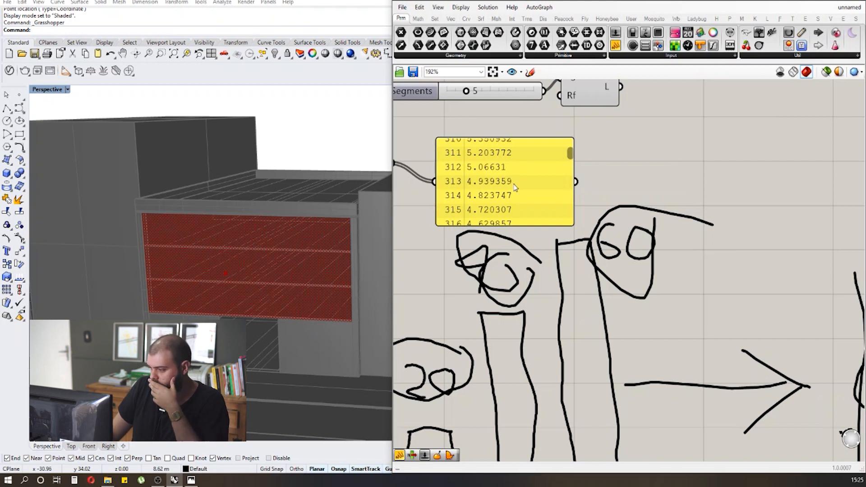
- Move the bar chart sketch above the definition, beside the earlier sketches
{"action": "scroll", "coordinate": [508, 198], "scroll_direction": "down", "scroll_amount": 4}
{"action": "scroll", "coordinate": [518, 283], "scroll_direction": "down", "scroll_amount": 4}
{"action": "mouse_move", "coordinate": [514, 233]}
{"action": "left_mouse_down"}
{"action": "mouse_move", "coordinate": [520, 288]}
{"action": "mouse_move", "coordinate": [603, 172]}
{"action": "mouse_move", "coordinate": [613, 133]}
{"action": "left_mouse_up"}
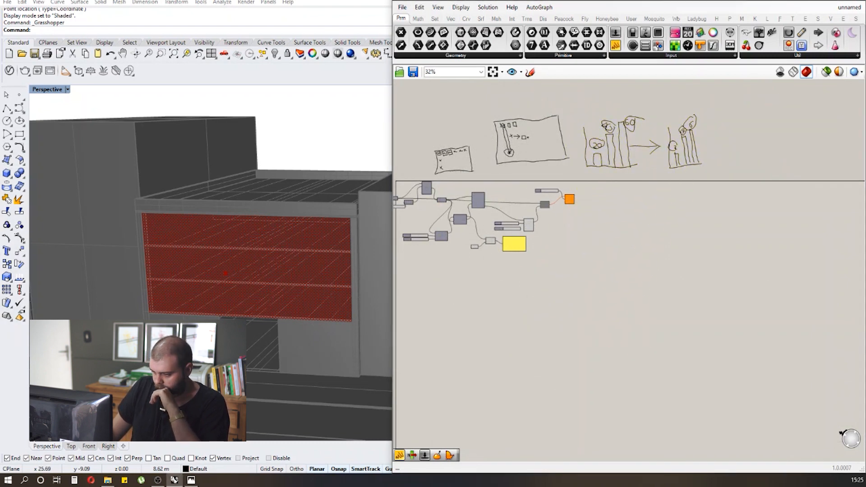
- Move the distance values panel farther from the Distance component to free space for new components
{"action": "scroll", "coordinate": [502, 244], "scroll_direction": "up", "scroll_amount": 7}
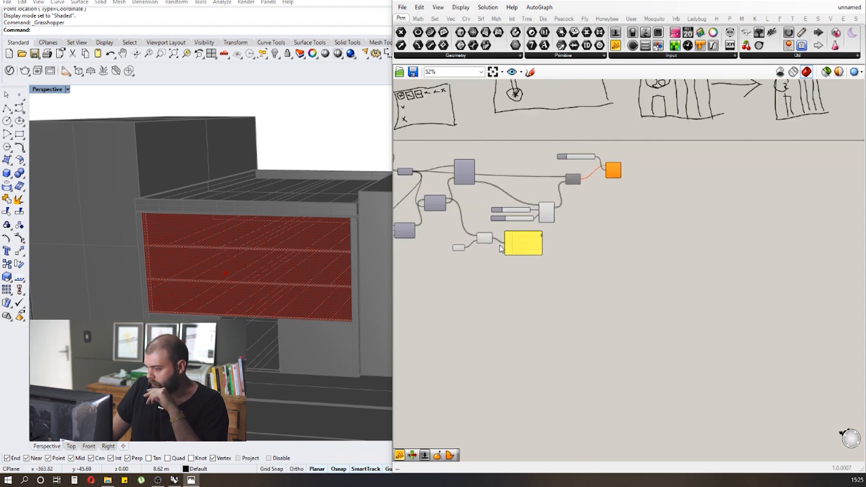
{"action": "left_click_drag", "start_coordinate": [526, 241], "coordinate": [661, 230]}
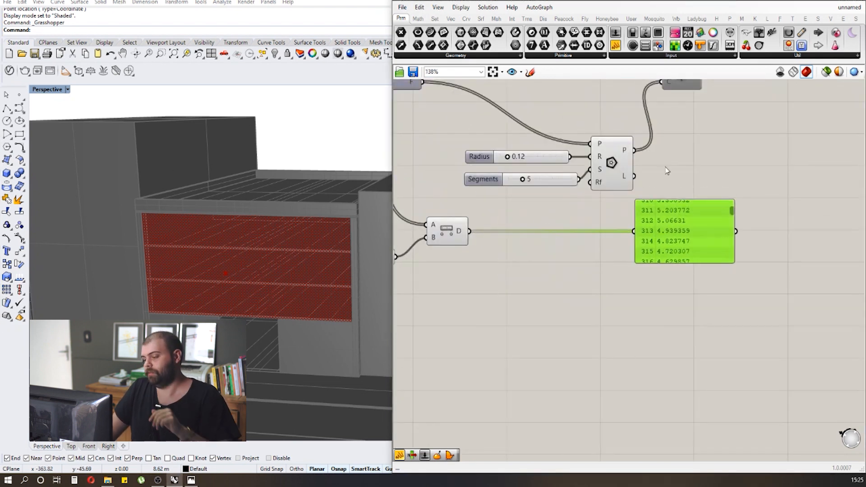
{"action": "scroll", "coordinate": [667, 170], "scroll_direction": "down", "scroll_amount": 3}
{"action": "scroll", "coordinate": [622, 198], "scroll_direction": "up", "scroll_amount": 2}
- Add a Remap Numbers component and place it between the Distance component and the values panel, slightly below them
{"action": "double_click", "coordinate": [546, 283]}
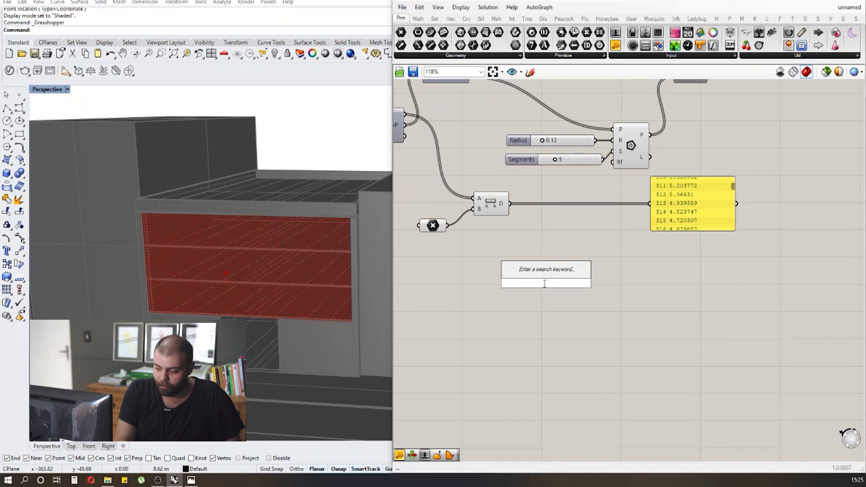
{"action": "type", "text": "remap number"}
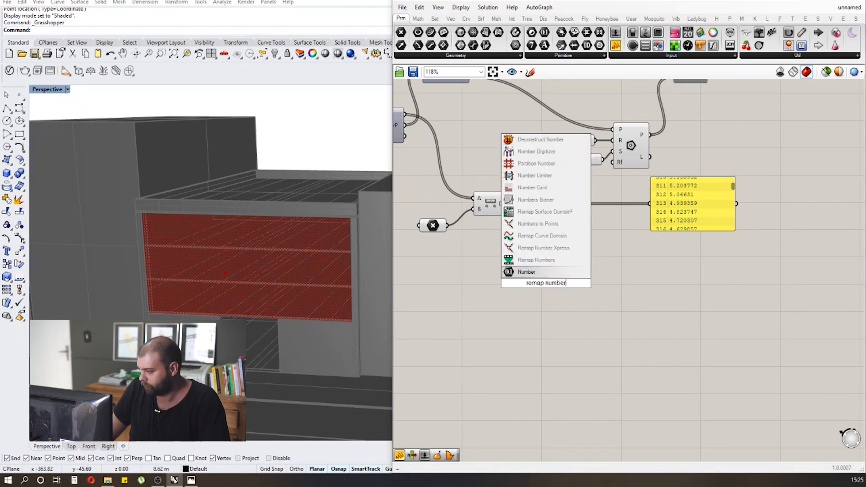
{"action": "left_click", "coordinate": [536, 260]}
{"action": "left_click_drag", "start_coordinate": [544, 278], "coordinate": [625, 250]}
{"action": "scroll", "coordinate": [644, 264], "scroll_direction": "down", "scroll_amount": 2}
{"action": "scroll", "coordinate": [645, 264], "scroll_direction": "up", "scroll_amount": 5}
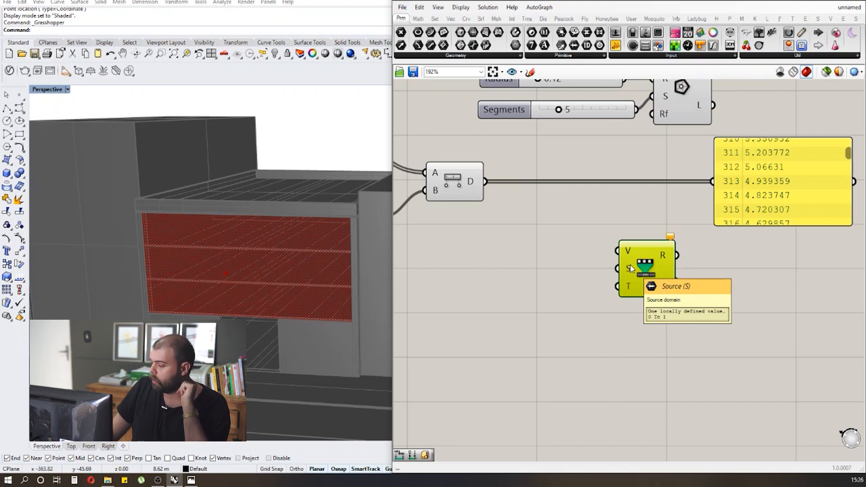
- Connect the Distance output D to the value input V of Remap Numbers
{"action": "mouse_move", "coordinate": [628, 292]}
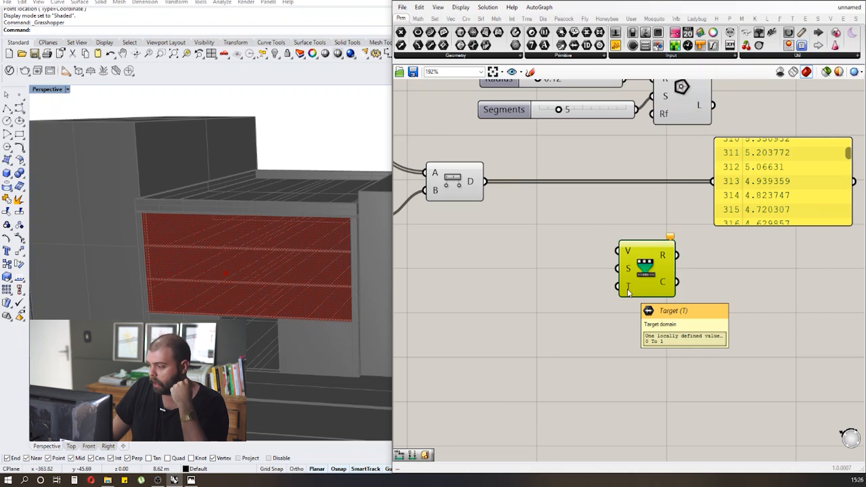
{"action": "scroll", "coordinate": [708, 286], "scroll_direction": "down", "scroll_amount": 3}
{"action": "scroll", "coordinate": [485, 223], "scroll_direction": "up", "scroll_amount": 4}
{"action": "left_click", "coordinate": [472, 207]}
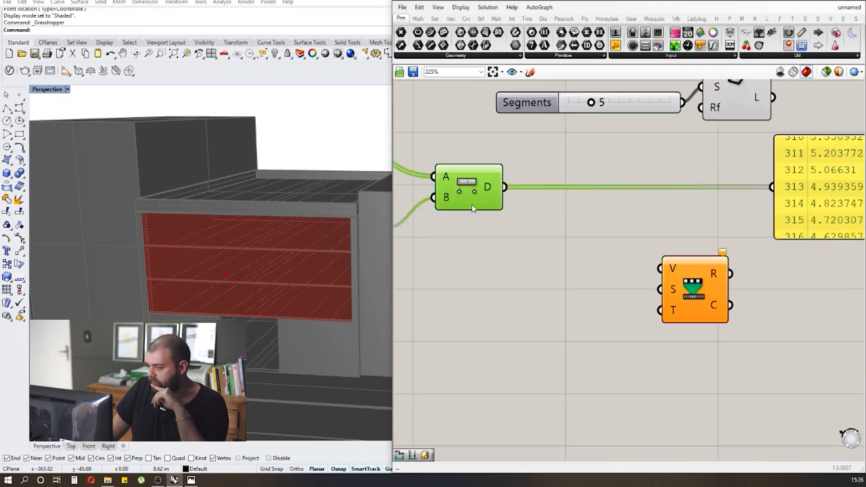
{"action": "scroll", "coordinate": [472, 207], "scroll_direction": "down", "scroll_amount": 3}
{"action": "scroll", "coordinate": [481, 214], "scroll_direction": "up", "scroll_amount": 2}
{"action": "left_click_drag", "start_coordinate": [478, 207], "coordinate": [610, 272]}
{"action": "scroll", "coordinate": [613, 232], "scroll_direction": "down", "scroll_amount": 1}
{"action": "scroll", "coordinate": [613, 262], "scroll_direction": "up", "scroll_amount": 1}
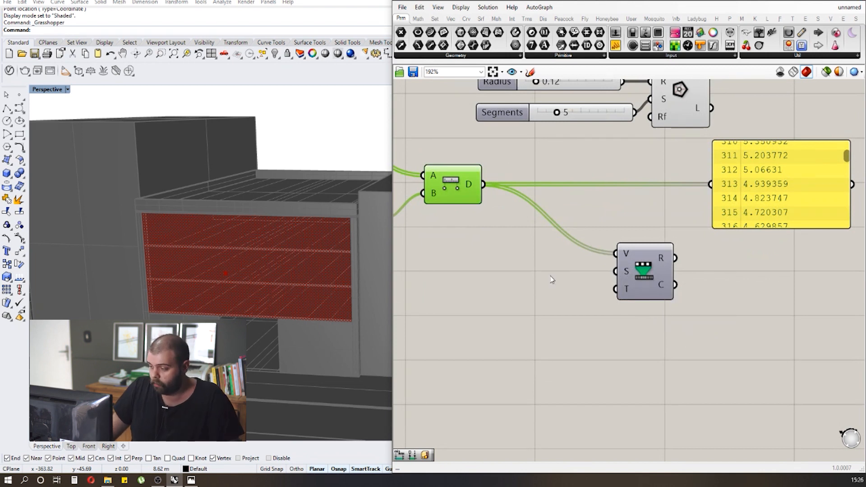
- Add a Bounds component between the Distance and Remap Numbers components
{"action": "double_click", "coordinate": [529, 273]}
{"action": "type", "text": "boun"}
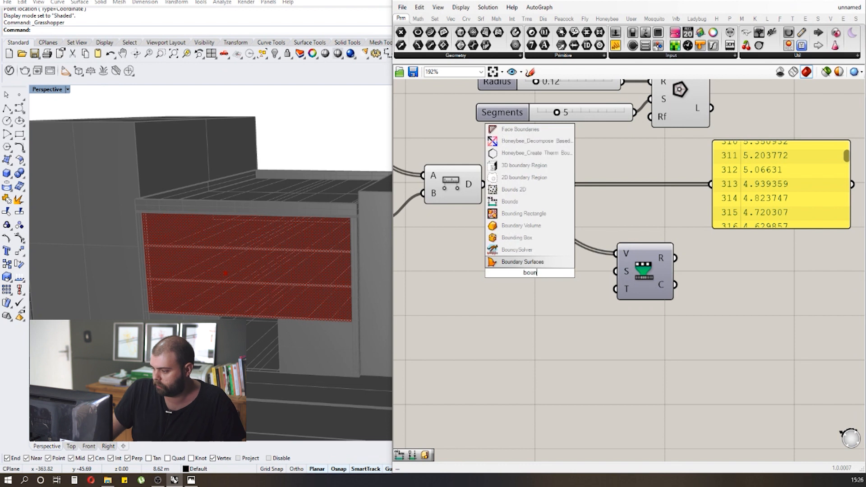
{"action": "type", "text": "ds"}
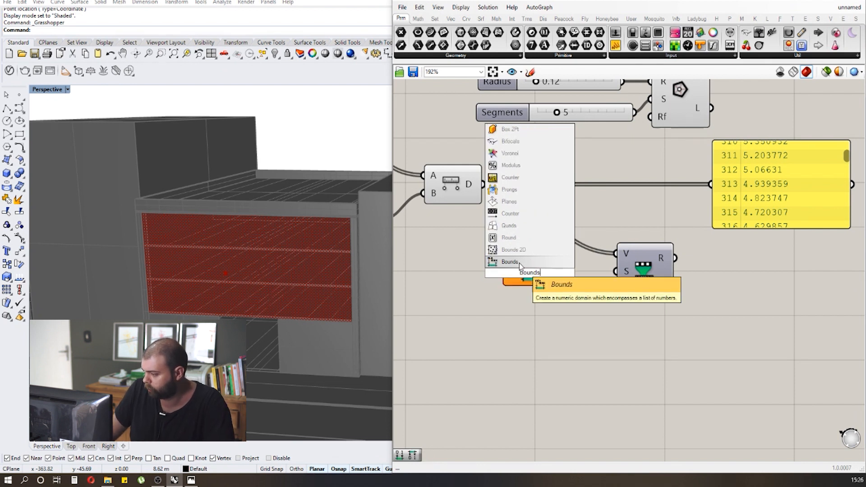
{"action": "left_click", "coordinate": [518, 264]}
{"action": "scroll", "coordinate": [518, 263], "scroll_direction": "up", "scroll_amount": 5}
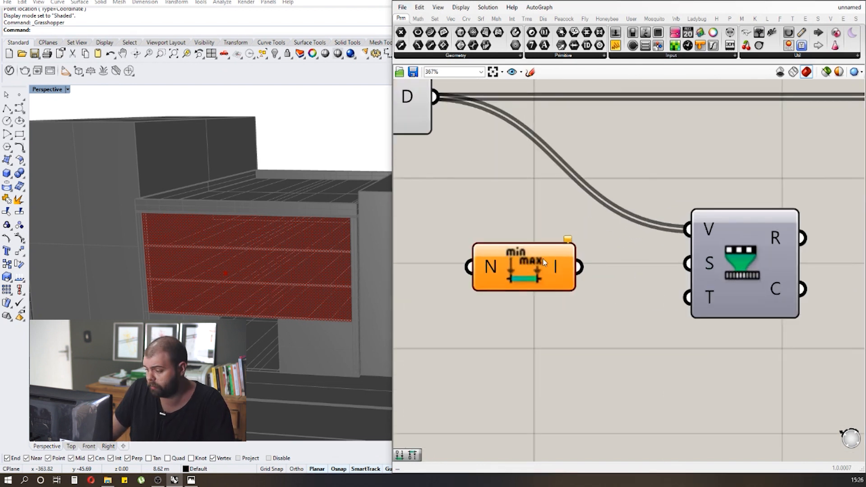
- Connect the Distance output D to the Bounds input N and check the computed domain
{"action": "scroll", "coordinate": [542, 259], "scroll_direction": "down", "scroll_amount": 3}
{"action": "scroll", "coordinate": [482, 197], "scroll_direction": "up", "scroll_amount": 1}
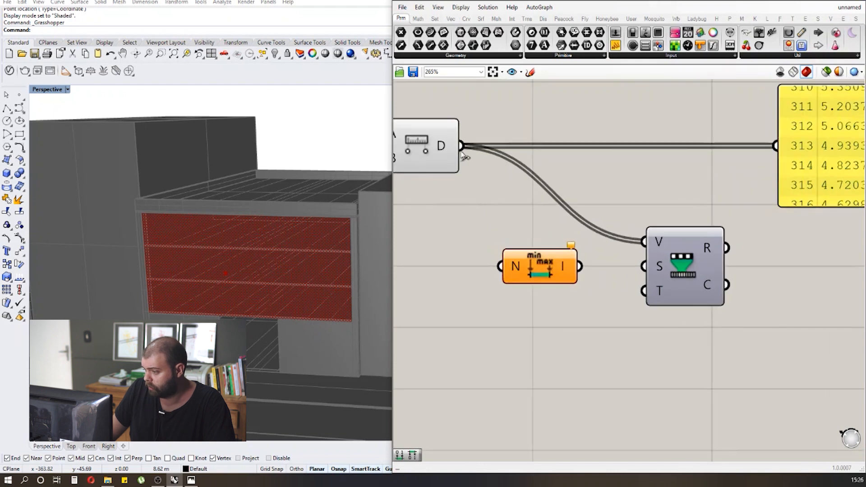
{"action": "left_click_drag", "start_coordinate": [460, 146], "coordinate": [498, 270]}
{"action": "mouse_move", "coordinate": [519, 269]}
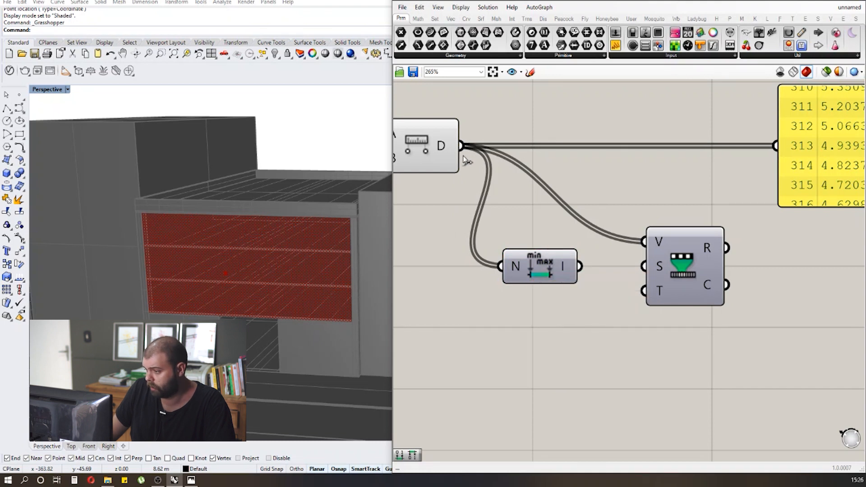
{"action": "right_click_drag", "start_coordinate": [599, 260], "coordinate": [552, 273]}
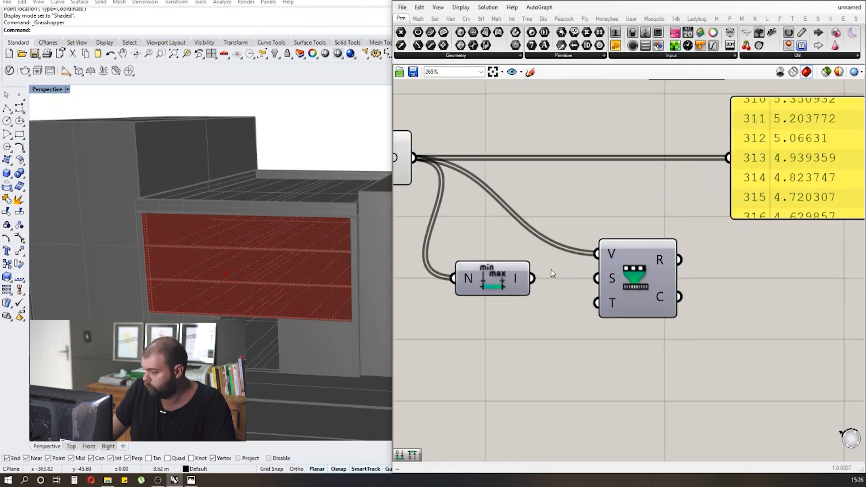
{"action": "mouse_move", "coordinate": [516, 280]}
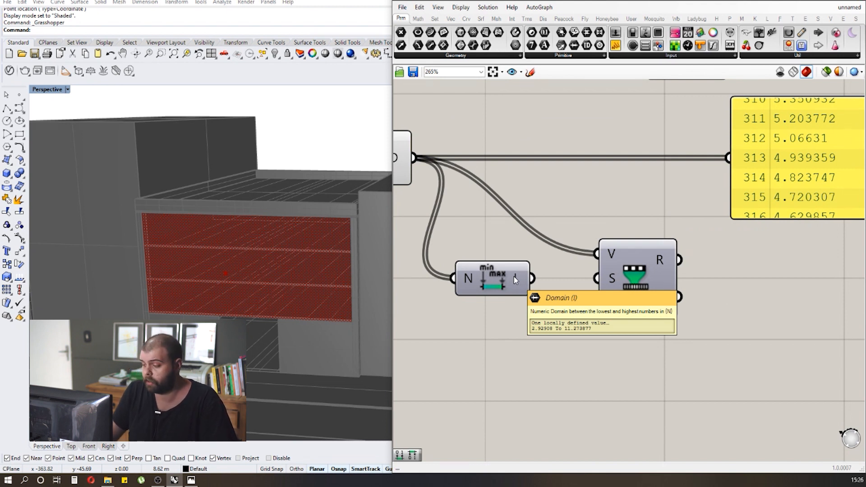
- Connect the Bounds domain output I to the source input S of Remap Numbers
{"action": "scroll", "coordinate": [515, 280], "scroll_direction": "down", "scroll_amount": 2}
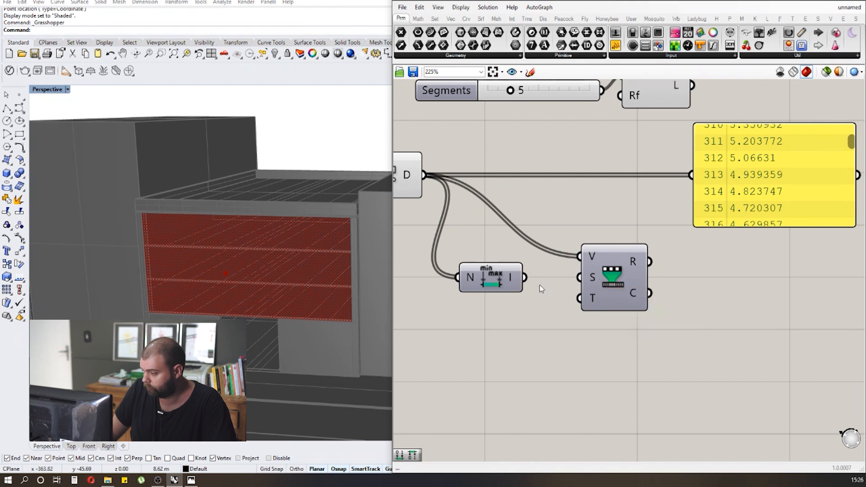
{"action": "left_click_drag", "start_coordinate": [523, 277], "coordinate": [579, 277]}
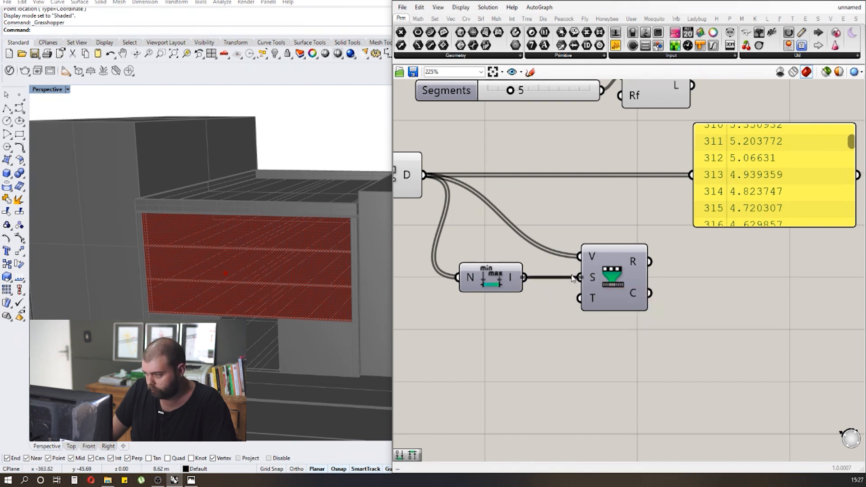
{"action": "scroll", "coordinate": [550, 317], "scroll_direction": "down", "scroll_amount": 2}
{"action": "scroll", "coordinate": [604, 303], "scroll_direction": "up", "scroll_amount": 1}
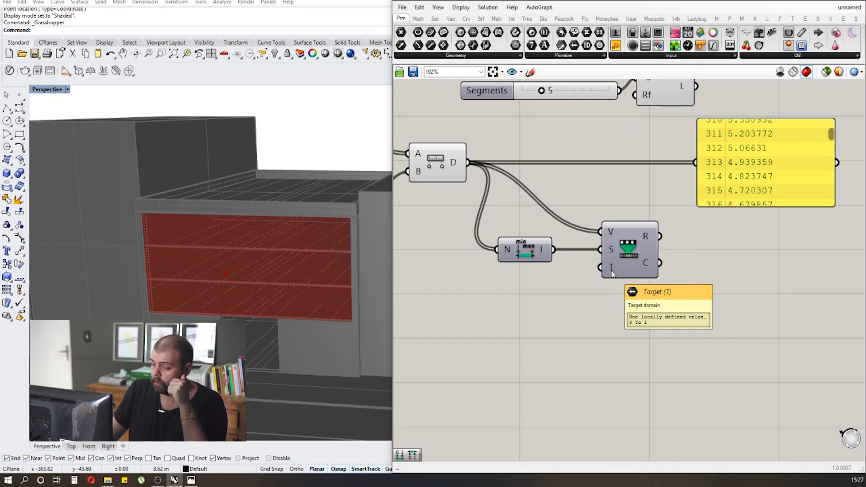
- Add a Construct Domain component below the Bounds component for the remapping target
{"action": "scroll", "coordinate": [612, 273], "scroll_direction": "down", "scroll_amount": 2}
{"action": "scroll", "coordinate": [608, 247], "scroll_direction": "up", "scroll_amount": 1}
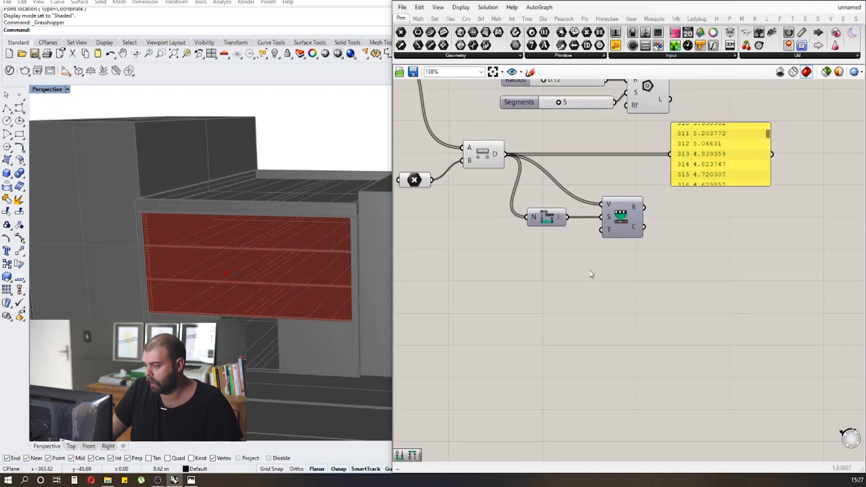
{"action": "scroll", "coordinate": [586, 243], "scroll_direction": "up", "scroll_amount": 1}
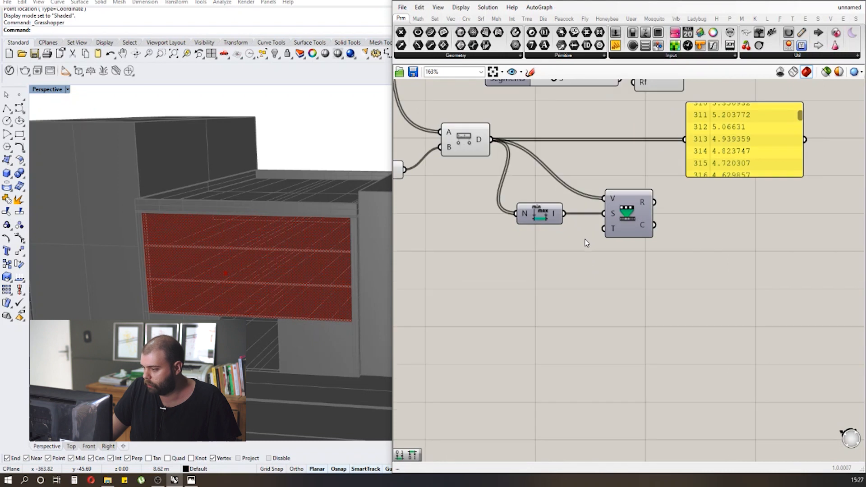
{"action": "double_click", "coordinate": [569, 286]}
{"action": "type", "text": "constru"}
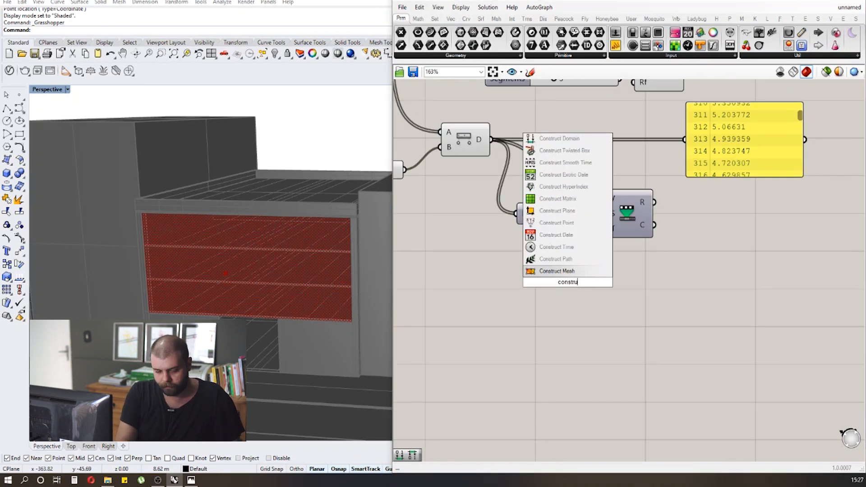
{"action": "type", "text": "ct domain"}
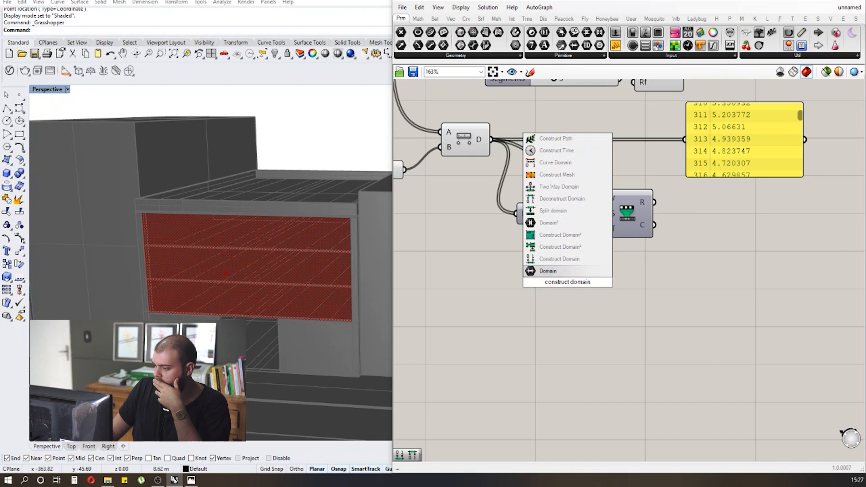
{"action": "left_click", "coordinate": [538, 260]}
- Examine the domain start and domain end inputs of the Construct Domain component
{"action": "scroll", "coordinate": [546, 264], "scroll_direction": "up", "scroll_amount": 3}
{"action": "scroll", "coordinate": [486, 267], "scroll_direction": "down", "scroll_amount": 2}
{"action": "scroll", "coordinate": [476, 296], "scroll_direction": "up", "scroll_amount": 2}
{"action": "scroll", "coordinate": [478, 293], "scroll_direction": "down", "scroll_amount": 1}
{"action": "scroll", "coordinate": [488, 280], "scroll_direction": "up", "scroll_amount": 2}
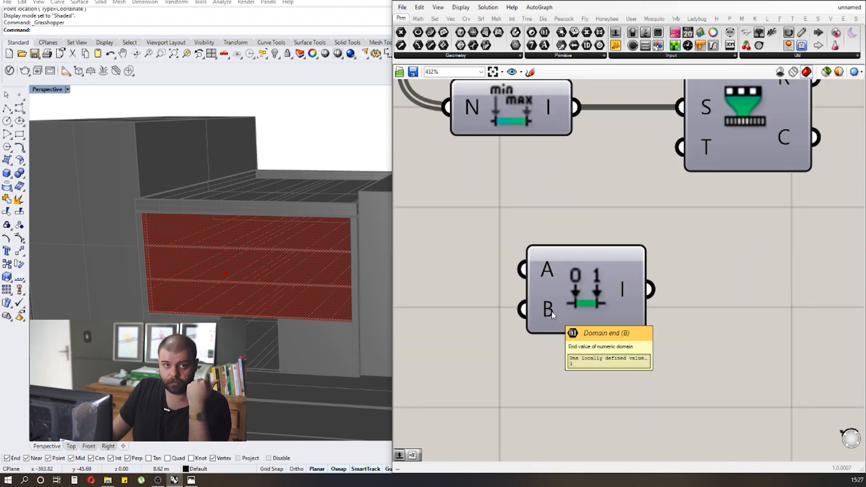
{"action": "scroll", "coordinate": [552, 316], "scroll_direction": "down", "scroll_amount": 6}
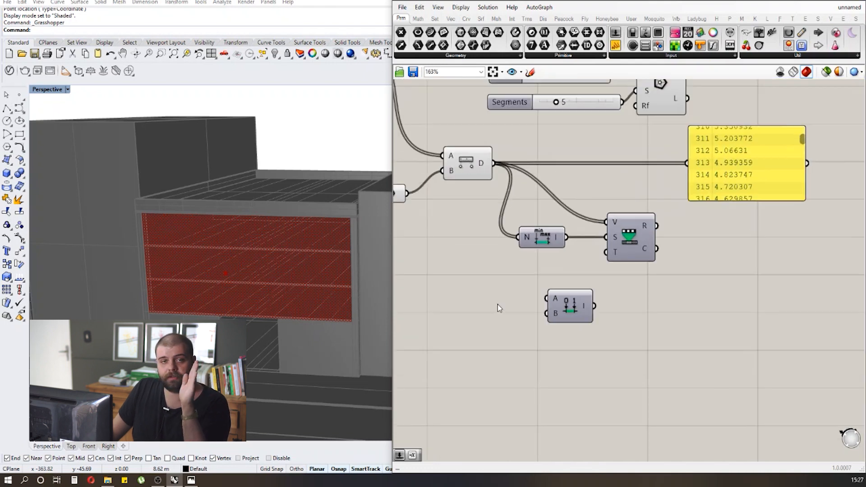
{"action": "scroll", "coordinate": [500, 308], "scroll_direction": "up", "scroll_amount": 5}
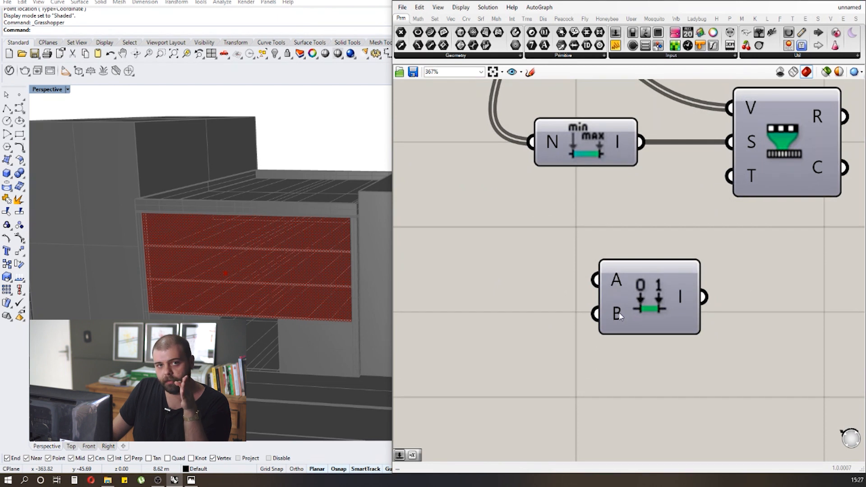
{"action": "mouse_move", "coordinate": [619, 315]}
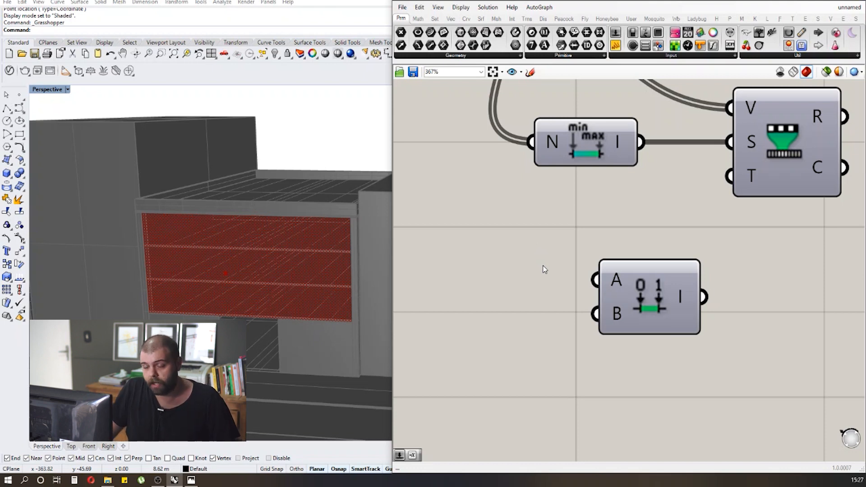
- Add a number slider beside the Construct Domain component and place a duplicate of it directly below
{"action": "scroll", "coordinate": [546, 266], "scroll_direction": "down", "scroll_amount": 6}
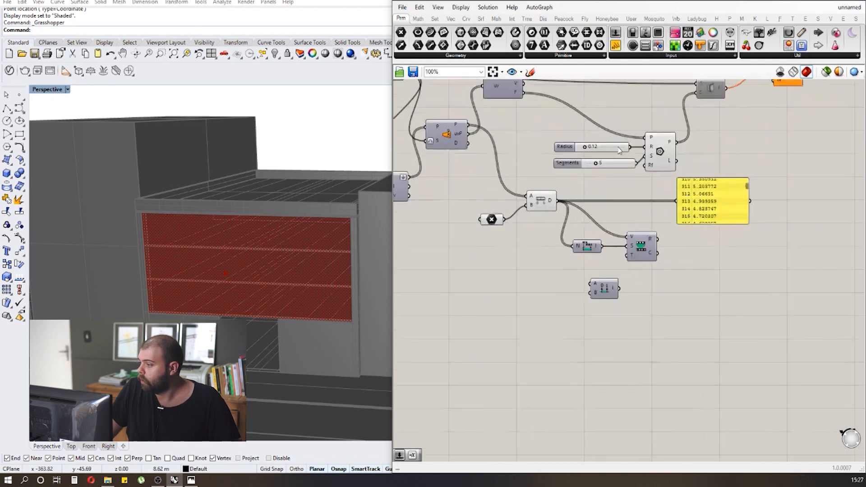
{"action": "scroll", "coordinate": [561, 261], "scroll_direction": "up", "scroll_amount": 3}
{"action": "left_click_drag", "start_coordinate": [617, 38], "coordinate": [560, 233]}
{"action": "scroll", "coordinate": [590, 231], "scroll_direction": "up", "scroll_amount": 1}
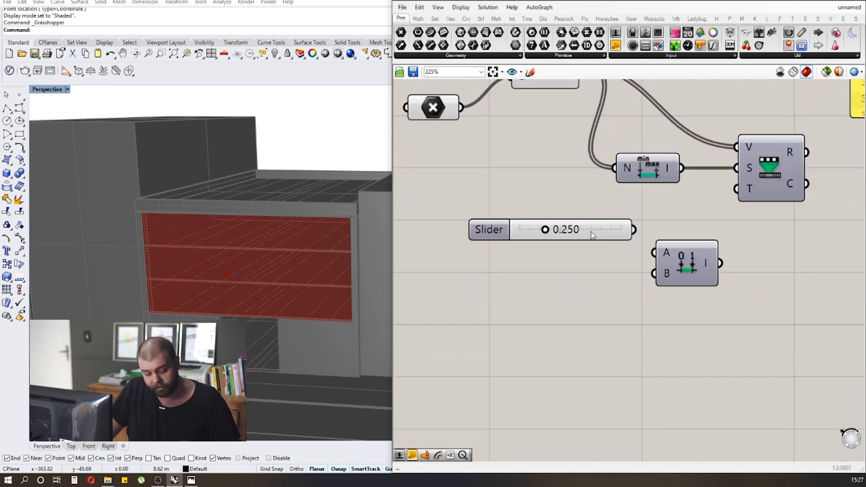
{"action": "left_click", "coordinate": [588, 234]}
{"action": "left_click_drag", "start_coordinate": [588, 240], "coordinate": [582, 273]}
{"action": "left_click", "coordinate": [605, 308]}
{"action": "scroll", "coordinate": [586, 246], "scroll_direction": "up", "scroll_amount": 1}
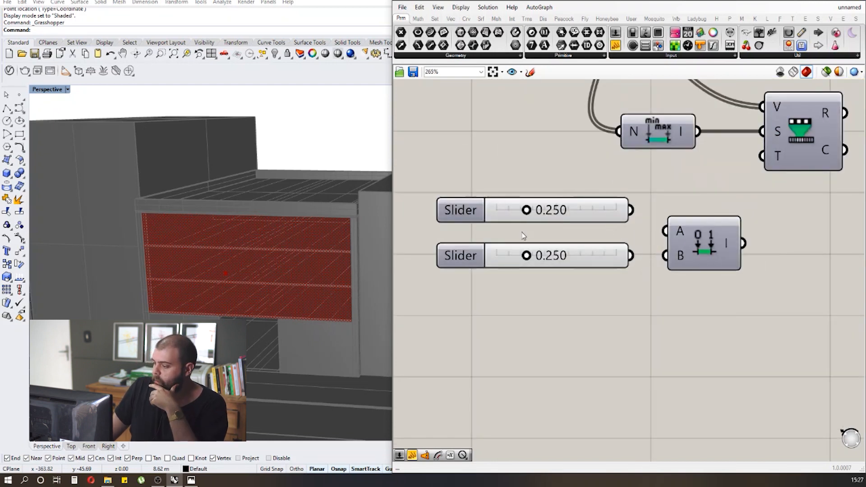
- Set the upper of the two new sliders to 0.080 and the lower one to 0.856
{"action": "left_click_drag", "start_coordinate": [526, 215], "coordinate": [505, 214]}
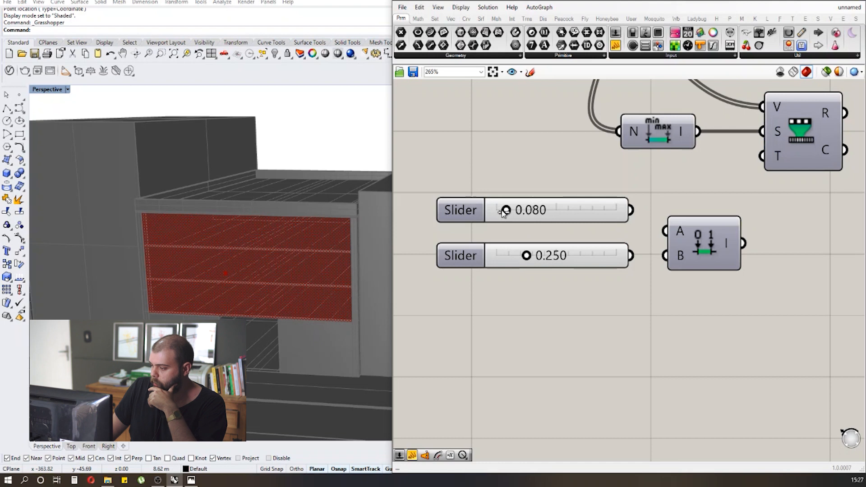
{"action": "scroll", "coordinate": [620, 262], "scroll_direction": "up", "scroll_amount": 1}
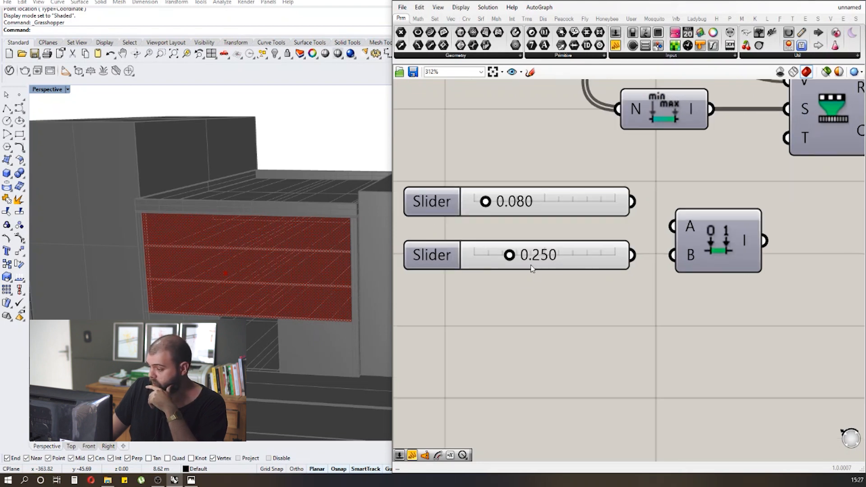
{"action": "left_click_drag", "start_coordinate": [508, 255], "coordinate": [594, 256]}
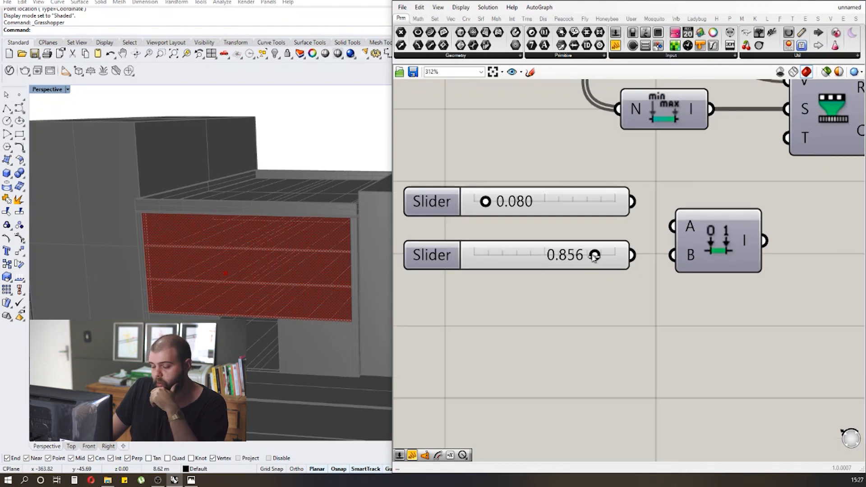
{"action": "scroll", "coordinate": [586, 288], "scroll_direction": "down", "scroll_amount": 2}
{"action": "scroll", "coordinate": [618, 180], "scroll_direction": "up", "scroll_amount": 2}
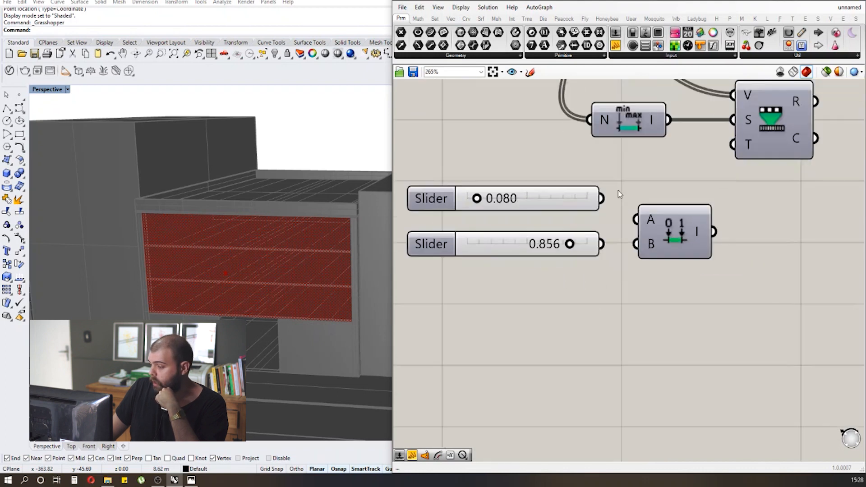
- Connect the 0.080 slider to the domain start input A and the 0.856 slider to the domain end input B of Construct Domain
{"action": "scroll", "coordinate": [612, 186], "scroll_direction": "down", "scroll_amount": 1}
{"action": "scroll", "coordinate": [612, 186], "scroll_direction": "up", "scroll_amount": 1}
{"action": "mouse_move", "coordinate": [522, 225]}
{"action": "left_mouse_down"}
{"action": "mouse_move", "coordinate": [527, 237]}
{"action": "mouse_move", "coordinate": [591, 245]}
{"action": "mouse_move", "coordinate": [522, 236]}
{"action": "left_mouse_up"}
{"action": "left_click", "coordinate": [593, 319]}
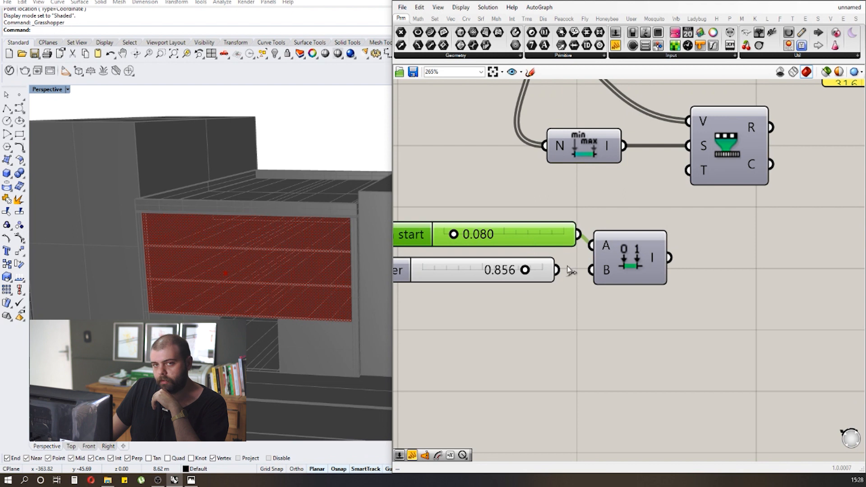
{"action": "left_click_drag", "start_coordinate": [541, 275], "coordinate": [580, 275]}
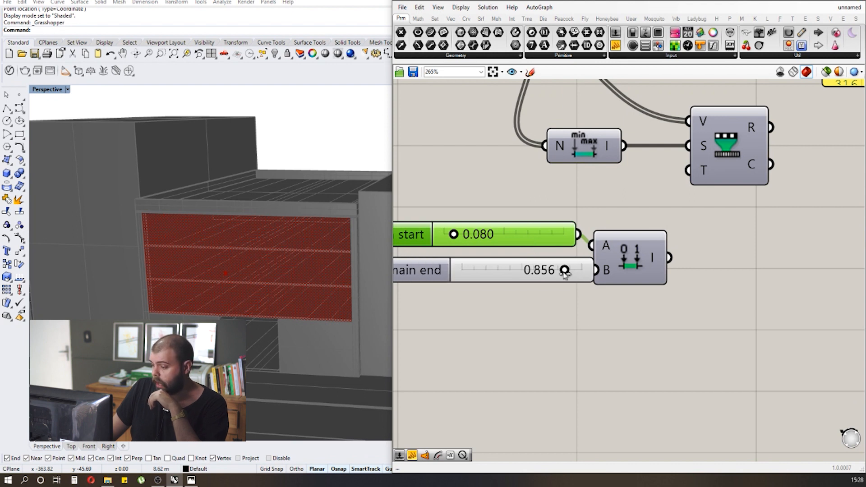
{"action": "left_click_drag", "start_coordinate": [517, 274], "coordinate": [494, 274]}
- Add a panel beside Construct Domain and connect the domain output I to it to read the target domain
{"action": "scroll", "coordinate": [469, 277], "scroll_direction": "down", "scroll_amount": 1}
{"action": "right_click_drag", "start_coordinate": [642, 263], "coordinate": [532, 267]}
{"action": "scroll", "coordinate": [532, 267], "scroll_direction": "up", "scroll_amount": 2}
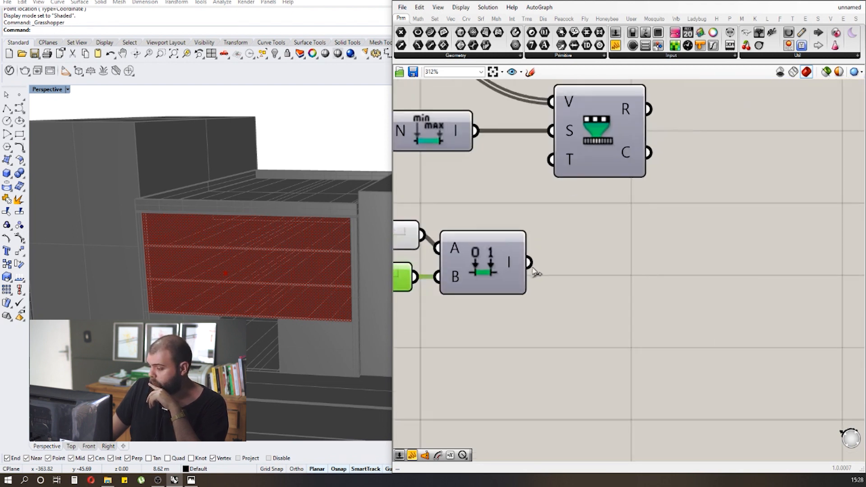
{"action": "scroll", "coordinate": [512, 266], "scroll_direction": "down", "scroll_amount": 2}
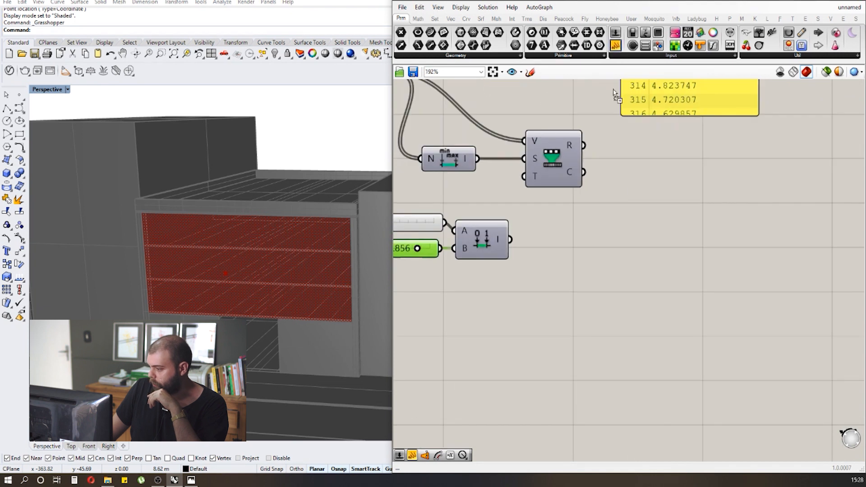
{"action": "left_click_drag", "start_coordinate": [614, 94], "coordinate": [580, 251]}
{"action": "scroll", "coordinate": [580, 251], "scroll_direction": "up", "scroll_amount": 2}
{"action": "left_click_drag", "start_coordinate": [482, 242], "coordinate": [564, 248]}
{"action": "scroll", "coordinate": [566, 227], "scroll_direction": "up", "scroll_amount": 1}
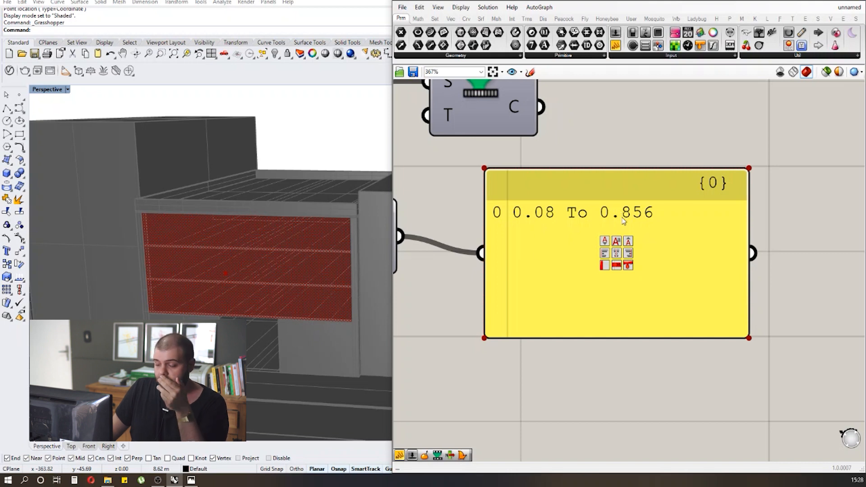
{"action": "scroll", "coordinate": [685, 239], "scroll_direction": "down", "scroll_amount": 2}
{"action": "scroll", "coordinate": [683, 237], "scroll_direction": "down", "scroll_amount": 1}
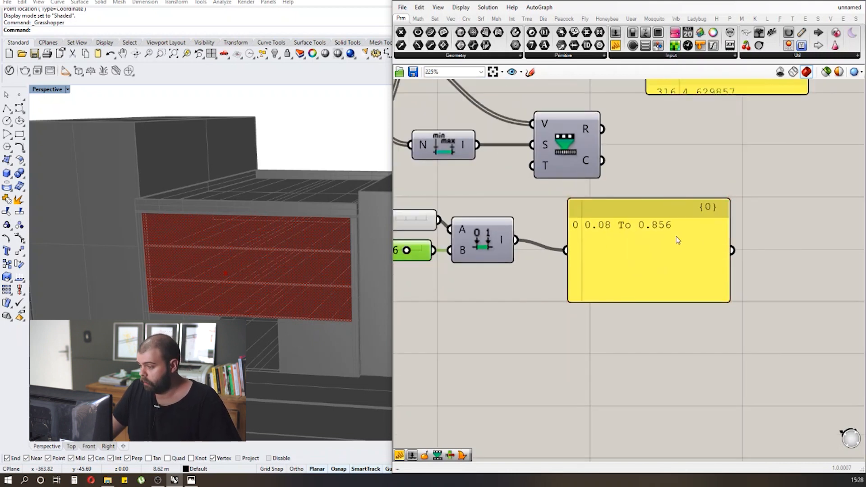
- Move the target domain panel lower on the canvas, below the Construct Domain component
{"action": "left_click", "coordinate": [642, 233]}
{"action": "left_click_drag", "start_coordinate": [603, 231], "coordinate": [639, 306]}
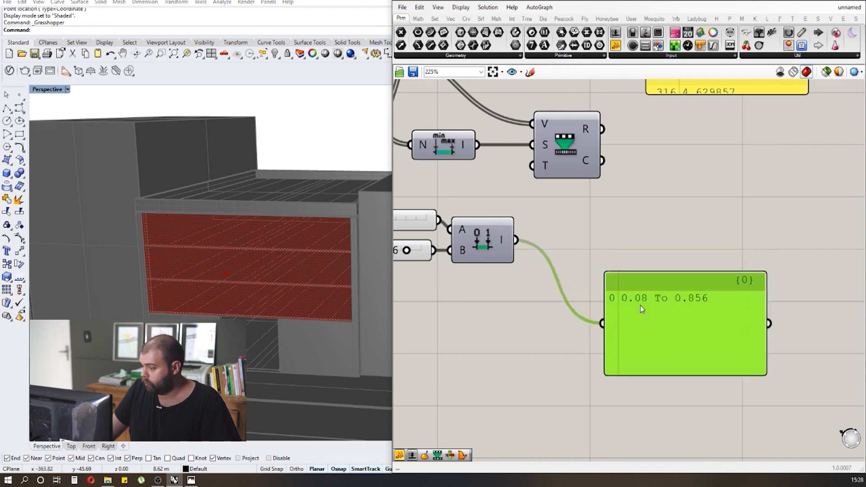
{"action": "left_click", "coordinate": [674, 249]}
- Connect the Construct Domain output I to the target input T of Remap Numbers
{"action": "scroll", "coordinate": [674, 250], "scroll_direction": "down", "scroll_amount": 2}
{"action": "scroll", "coordinate": [620, 189], "scroll_direction": "up", "scroll_amount": 2}
{"action": "mouse_move", "coordinate": [582, 207]}
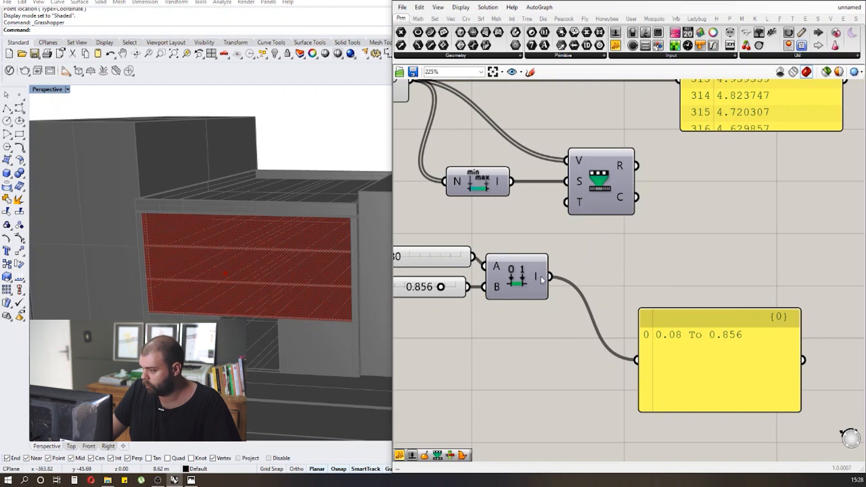
{"action": "left_click_drag", "start_coordinate": [552, 278], "coordinate": [566, 203]}
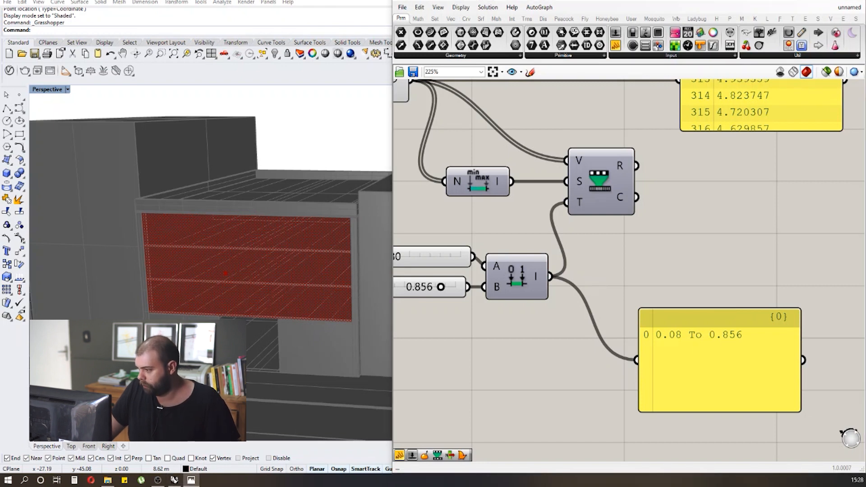
- Show the first entries of the distances panel, duplicate it beside Remap Numbers, and feed the copy with the mapped output R
{"action": "scroll", "coordinate": [489, 221], "scroll_direction": "down", "scroll_amount": 5}
{"action": "scroll", "coordinate": [656, 197], "scroll_direction": "up", "scroll_amount": 3}
{"action": "scroll", "coordinate": [654, 192], "scroll_direction": "down", "scroll_amount": 2}
{"action": "scroll", "coordinate": [680, 158], "scroll_direction": "up", "scroll_amount": 3}
{"action": "left_click_drag", "start_coordinate": [676, 174], "coordinate": [675, 159]}
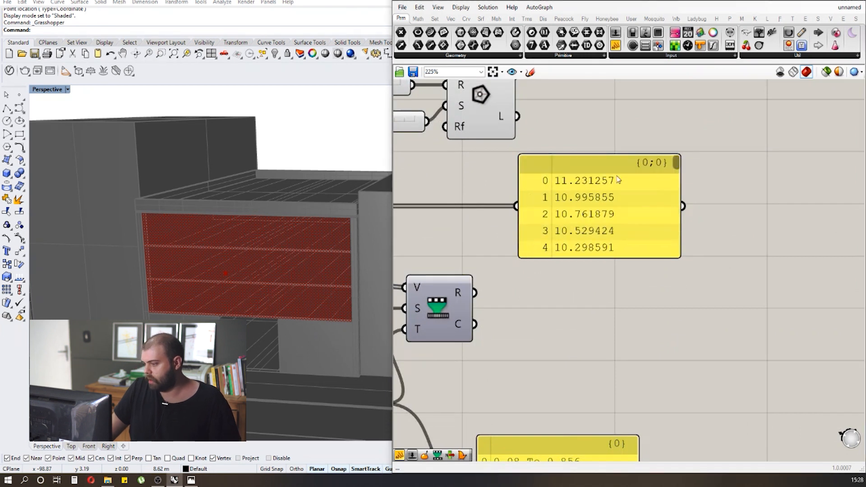
{"action": "left_click_drag", "start_coordinate": [575, 216], "coordinate": [574, 312]}
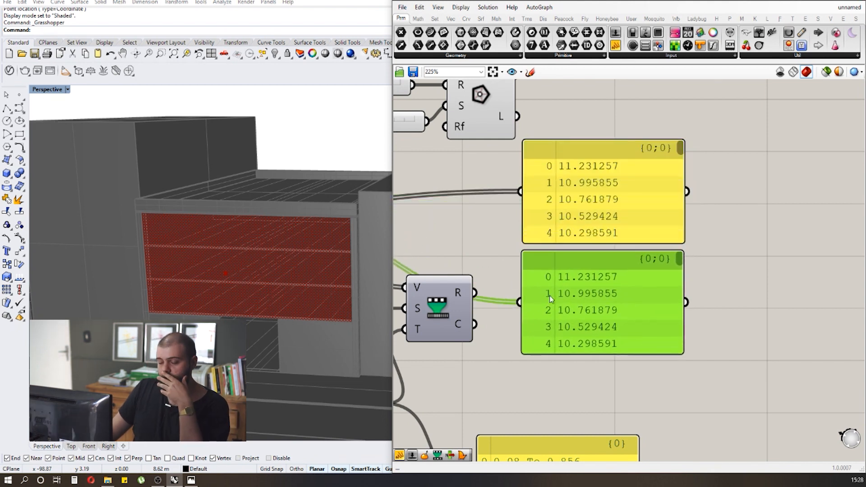
{"action": "scroll", "coordinate": [487, 354], "scroll_direction": "up", "scroll_amount": 1}
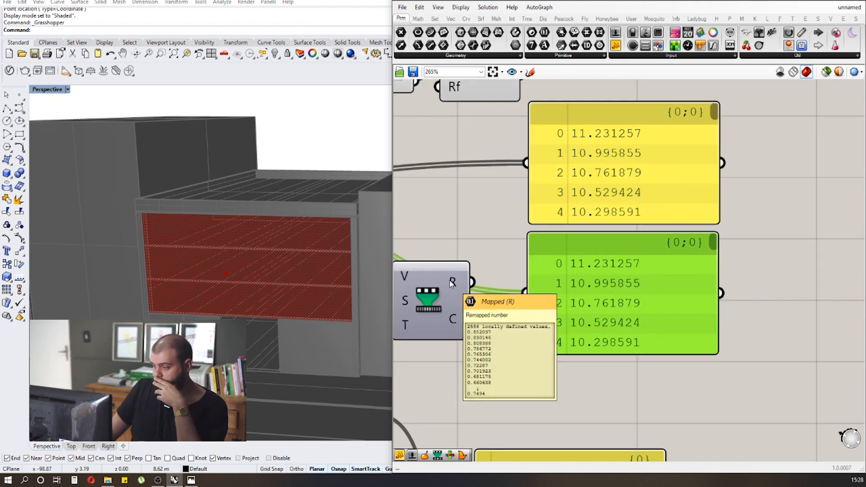
{"action": "left_click_drag", "start_coordinate": [471, 282], "coordinate": [524, 293]}
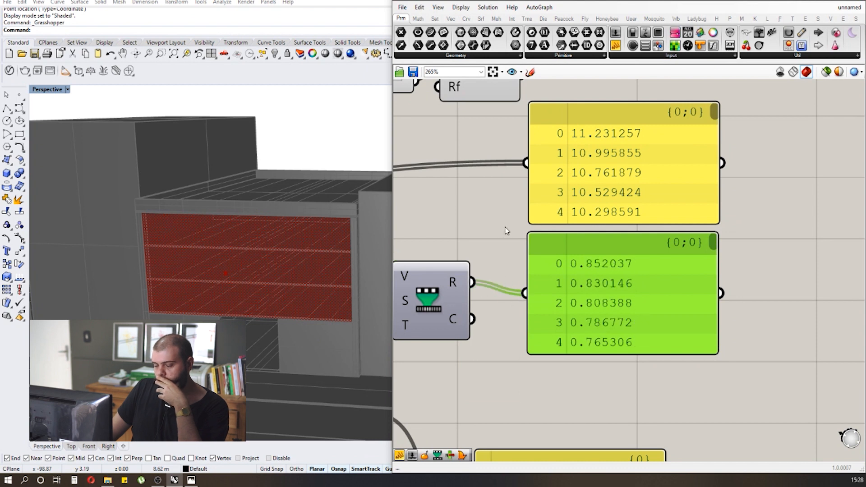
- Compare the original distances with the remapped values and review the outputs of Distance, Bounds and Construct Domain
{"action": "scroll", "coordinate": [506, 231], "scroll_direction": "down", "scroll_amount": 1}
{"action": "scroll", "coordinate": [575, 258], "scroll_direction": "up", "scroll_amount": 2}
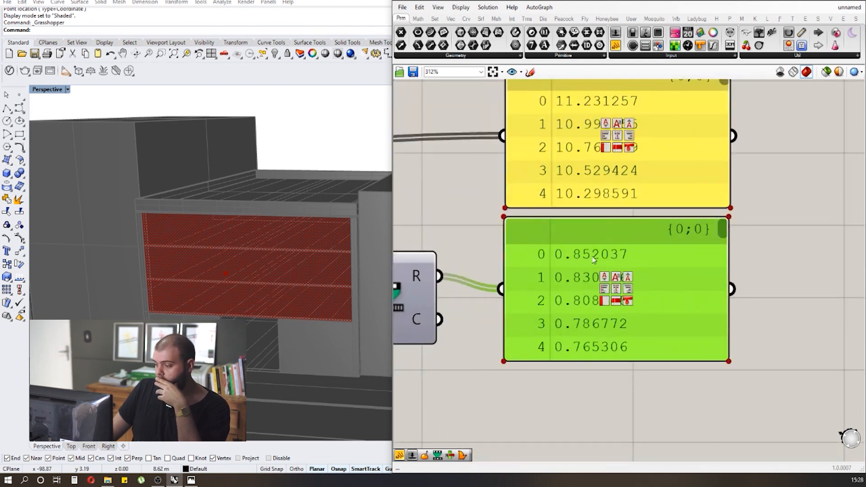
{"action": "scroll", "coordinate": [583, 280], "scroll_direction": "down", "scroll_amount": 2}
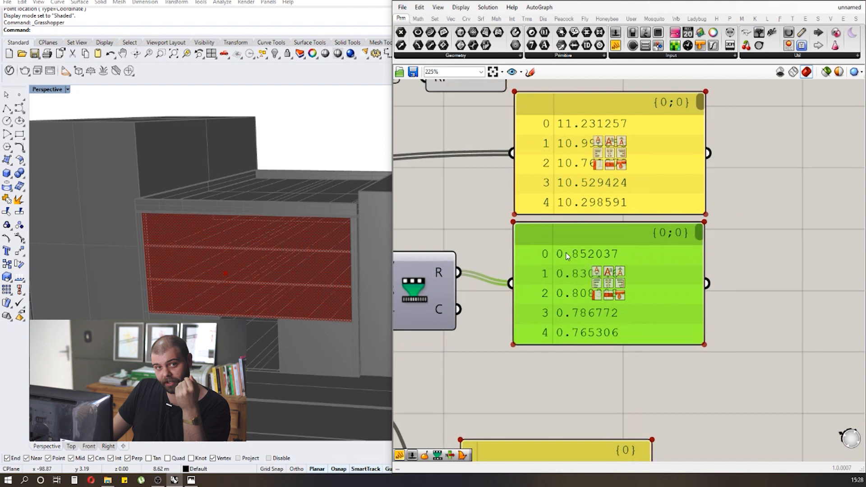
{"action": "scroll", "coordinate": [675, 158], "scroll_direction": "up", "scroll_amount": 1}
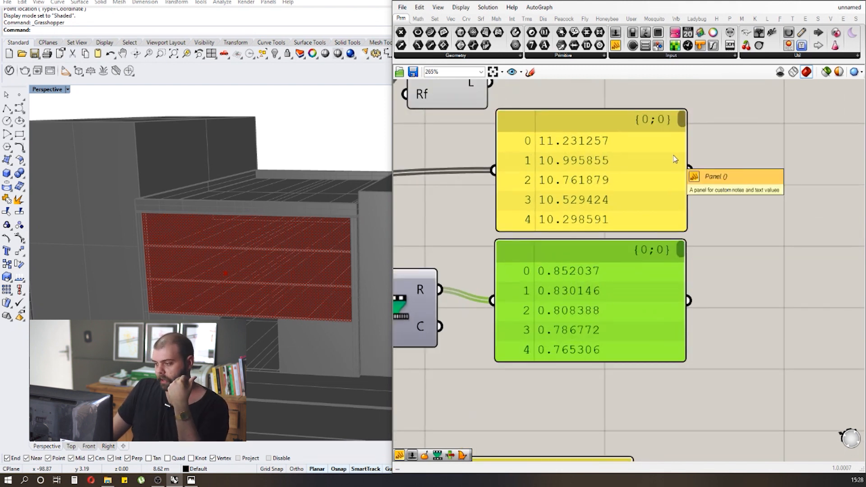
{"action": "scroll", "coordinate": [671, 157], "scroll_direction": "down", "scroll_amount": 3}
{"action": "scroll", "coordinate": [588, 144], "scroll_direction": "up", "scroll_amount": 4}
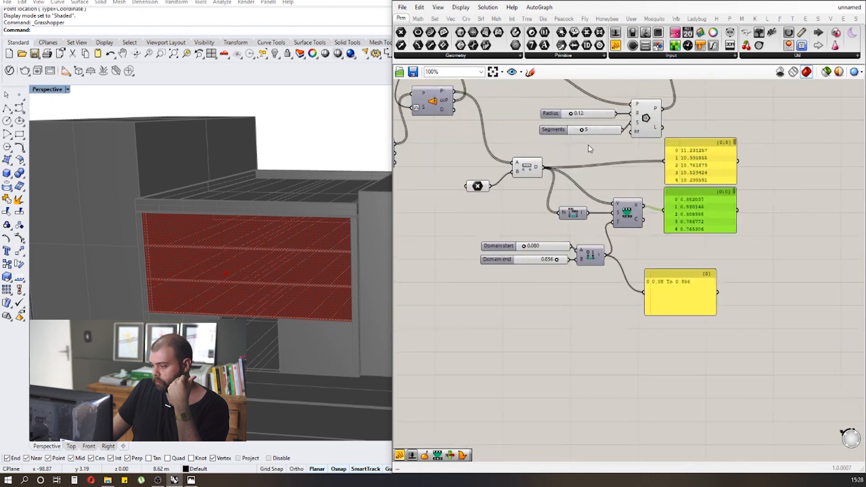
{"action": "mouse_move", "coordinate": [469, 169]}
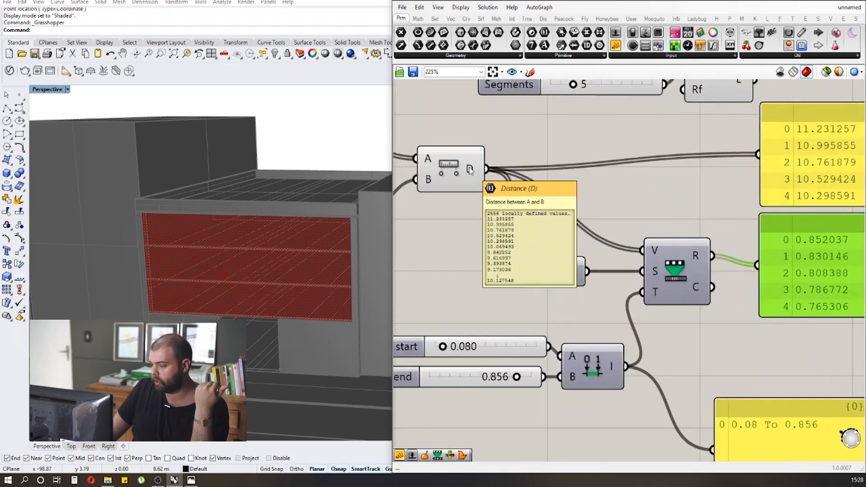
{"action": "scroll", "coordinate": [435, 230], "scroll_direction": "down", "scroll_amount": 2}
{"action": "scroll", "coordinate": [529, 260], "scroll_direction": "up", "scroll_amount": 2}
{"action": "mouse_move", "coordinate": [529, 259]}
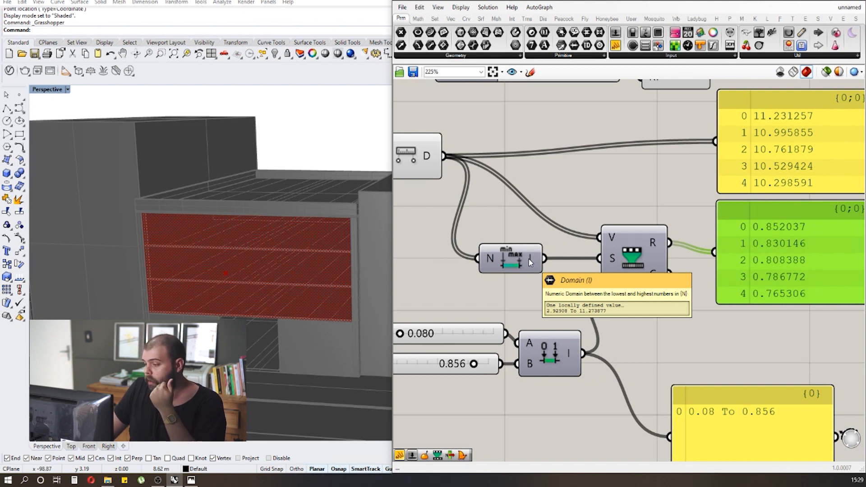
{"action": "scroll", "coordinate": [530, 263], "scroll_direction": "down", "scroll_amount": 3}
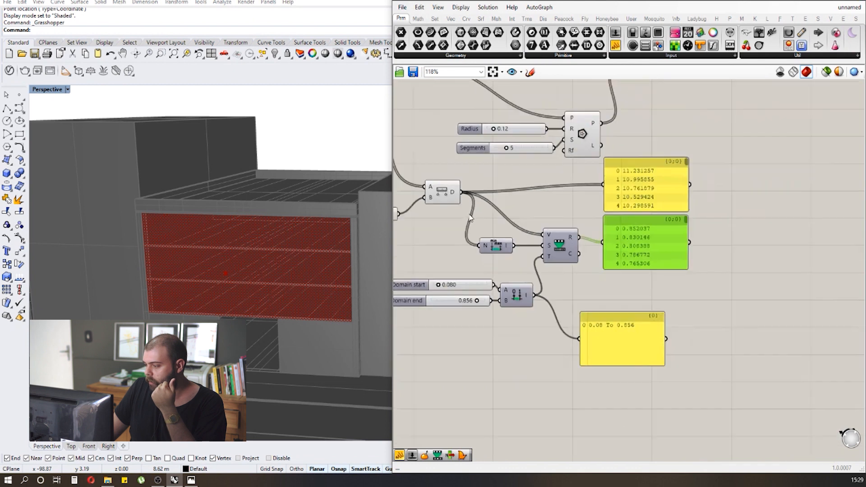
{"action": "scroll", "coordinate": [552, 269], "scroll_direction": "up", "scroll_amount": 3}
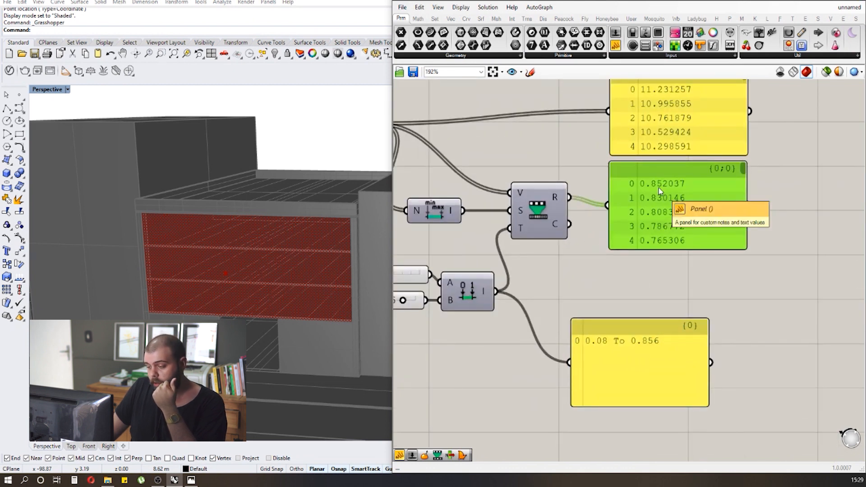
{"action": "scroll", "coordinate": [660, 198], "scroll_direction": "down", "scroll_amount": 3}
{"action": "scroll", "coordinate": [448, 266], "scroll_direction": "up", "scroll_amount": 3}
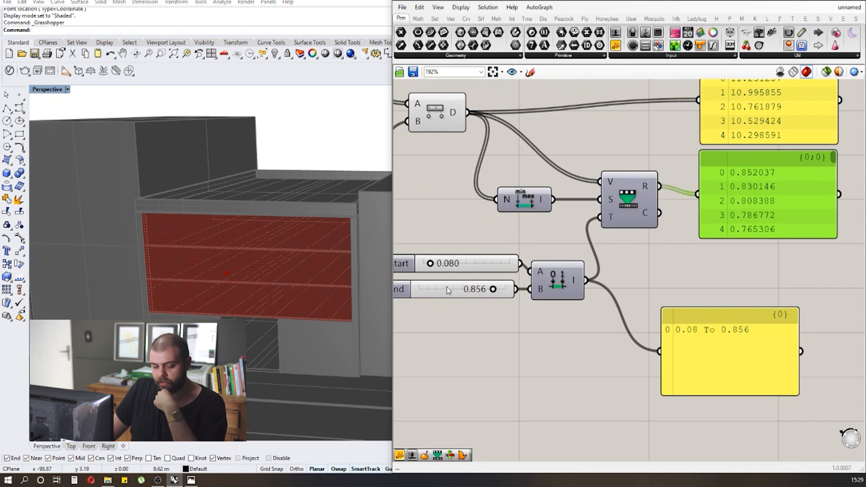
- Move the distances panel aside and connect the mapped output R of Remap Numbers to the Polygon radius input R
{"action": "scroll", "coordinate": [575, 256], "scroll_direction": "down", "scroll_amount": 3}
{"action": "scroll", "coordinate": [577, 246], "scroll_direction": "up", "scroll_amount": 2}
{"action": "scroll", "coordinate": [515, 275], "scroll_direction": "down", "scroll_amount": 3}
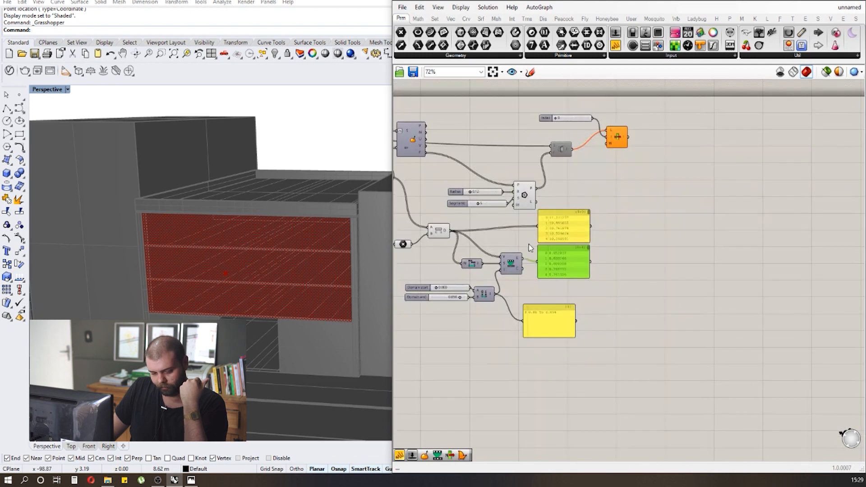
{"action": "left_click_drag", "start_coordinate": [563, 224], "coordinate": [635, 215]}
{"action": "scroll", "coordinate": [591, 217], "scroll_direction": "up", "scroll_amount": 2}
{"action": "left_click_drag", "start_coordinate": [497, 280], "coordinate": [486, 186]}
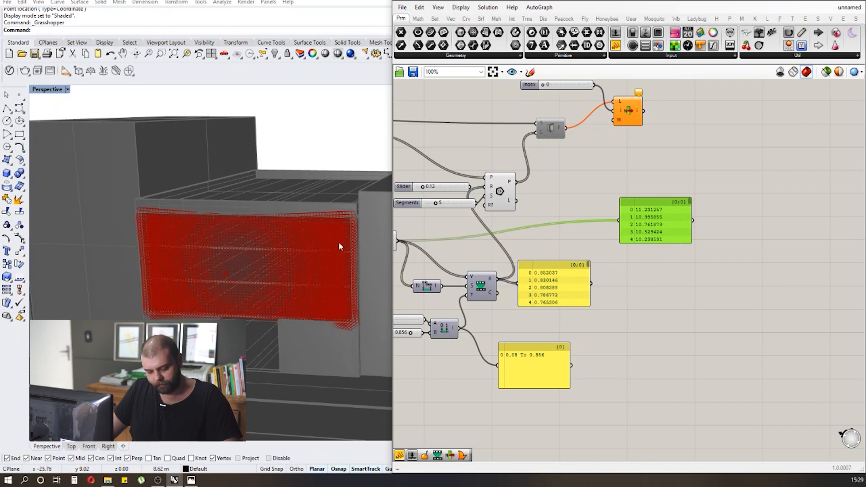
- Move the remapped values panel farther away from the Remap Numbers component
{"action": "scroll", "coordinate": [339, 246], "scroll_direction": "up", "scroll_amount": 2}
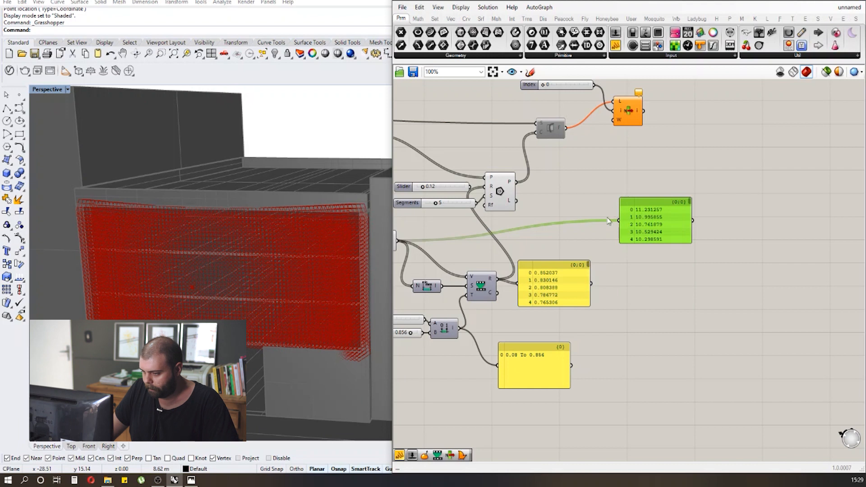
{"action": "left_click_drag", "start_coordinate": [553, 289], "coordinate": [602, 296]}
{"action": "left_click", "coordinate": [644, 333]}
- Inspect the varying polygon sizes and their overlap across the facade in the Perspective viewport
{"action": "scroll", "coordinate": [265, 227], "scroll_direction": "down", "scroll_amount": 2}
{"action": "right_click_drag", "start_coordinate": [265, 226], "coordinate": [61, 163]}
{"action": "scroll", "coordinate": [265, 218], "scroll_direction": "up", "scroll_amount": 3}
{"action": "scroll", "coordinate": [265, 217], "scroll_direction": "down", "scroll_amount": 3}
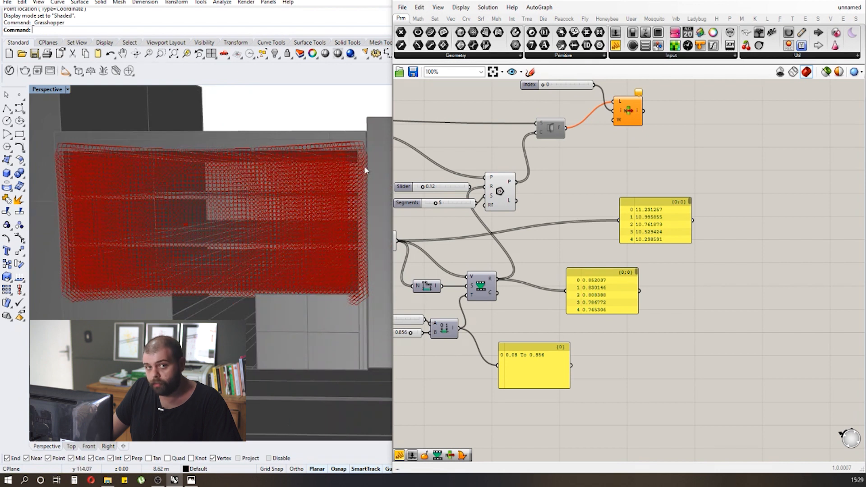
{"action": "scroll", "coordinate": [353, 129], "scroll_direction": "up", "scroll_amount": 5}
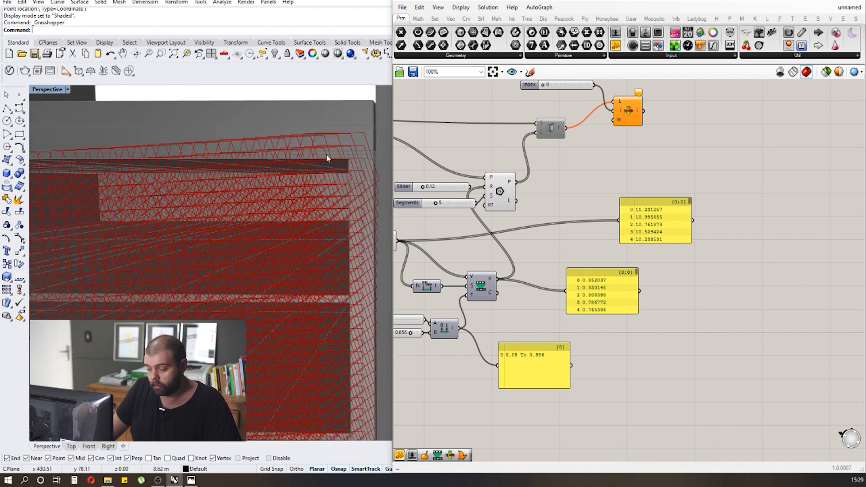
{"action": "scroll", "coordinate": [333, 160], "scroll_direction": "down", "scroll_amount": 5}
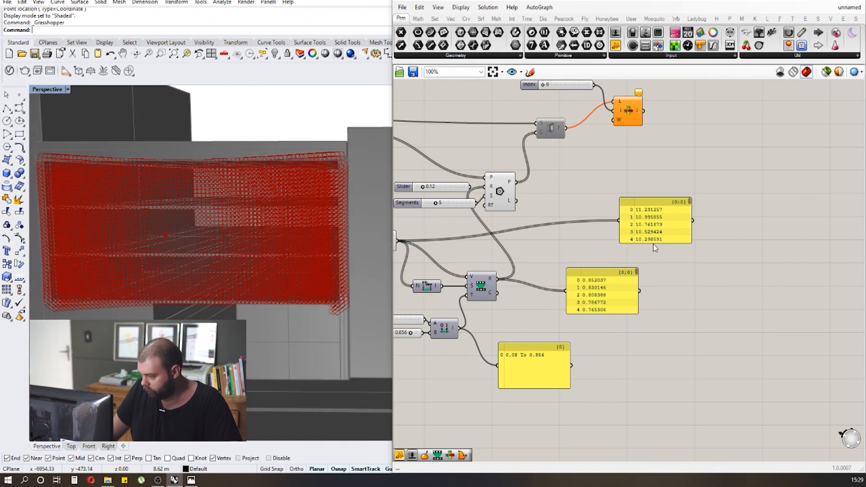
- Set the Domain end slider to 0.131 to shrink the largest polygons on the facade
{"action": "scroll", "coordinate": [654, 248], "scroll_direction": "down", "scroll_amount": 2}
{"action": "scroll", "coordinate": [505, 304], "scroll_direction": "up", "scroll_amount": 6}
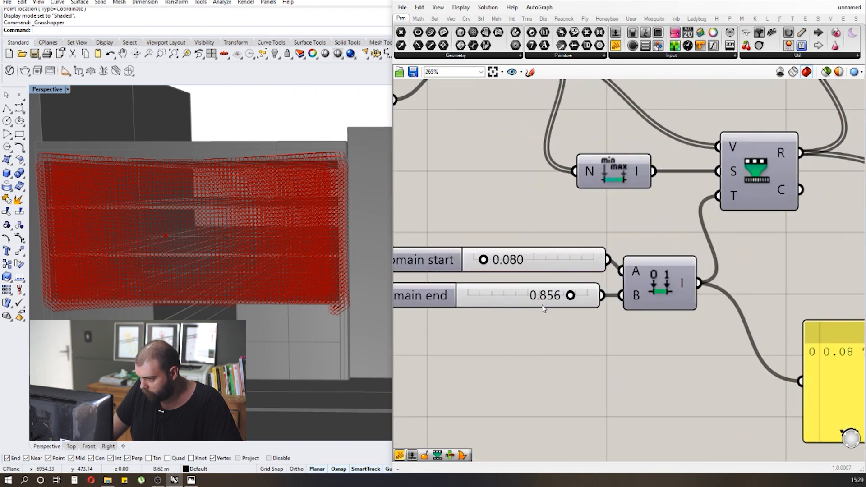
{"action": "scroll", "coordinate": [563, 296], "scroll_direction": "up", "scroll_amount": 1}
{"action": "left_click_drag", "start_coordinate": [581, 295], "coordinate": [482, 306]}
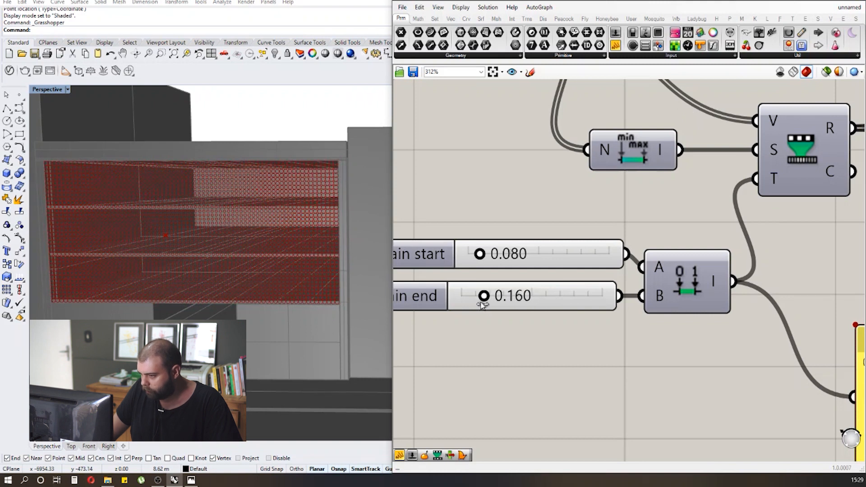
{"action": "scroll", "coordinate": [345, 167], "scroll_direction": "up", "scroll_amount": 6}
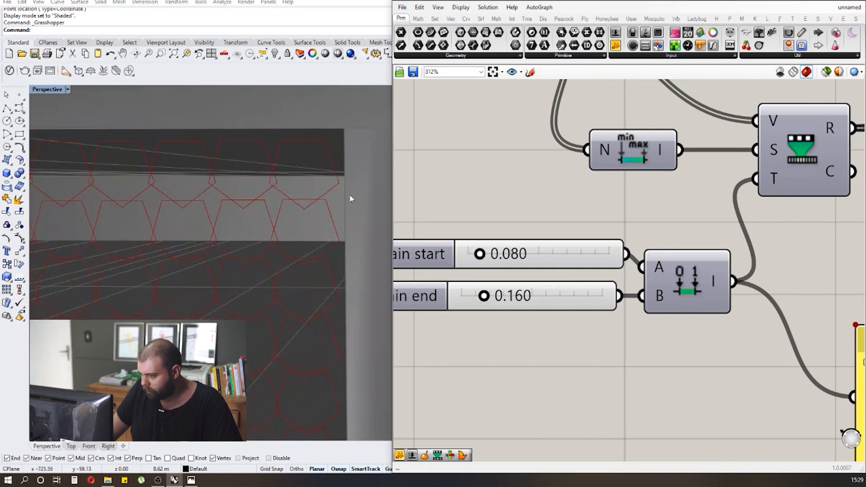
{"action": "left_click_drag", "start_coordinate": [484, 302], "coordinate": [480, 301]}
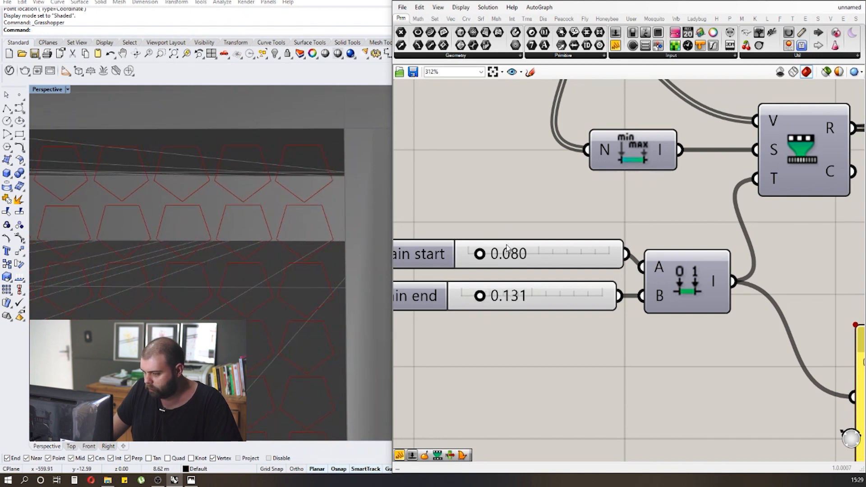
- Set the Domain start slider to 0.052 to reduce the smallest polygon radius
{"action": "scroll", "coordinate": [352, 206], "scroll_direction": "down", "scroll_amount": 6}
{"action": "scroll", "coordinate": [289, 255], "scroll_direction": "up", "scroll_amount": 3}
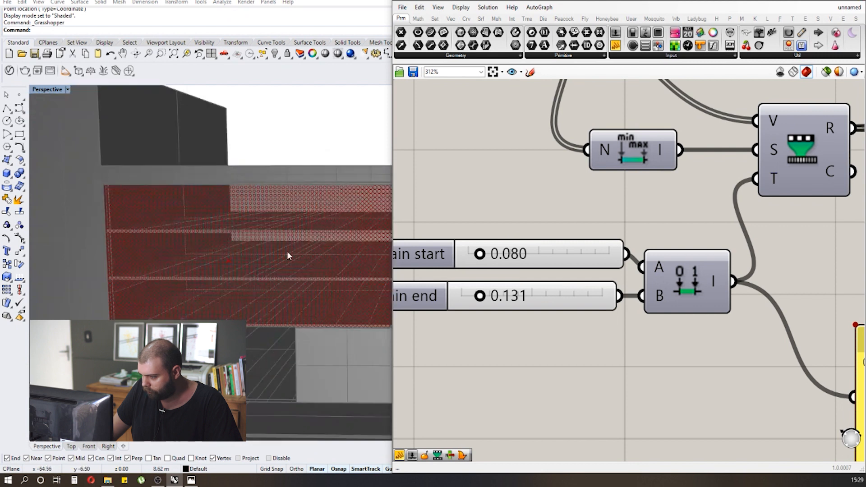
{"action": "scroll", "coordinate": [481, 255], "scroll_direction": "up", "scroll_amount": 2}
{"action": "left_click_drag", "start_coordinate": [476, 255], "coordinate": [474, 255]}
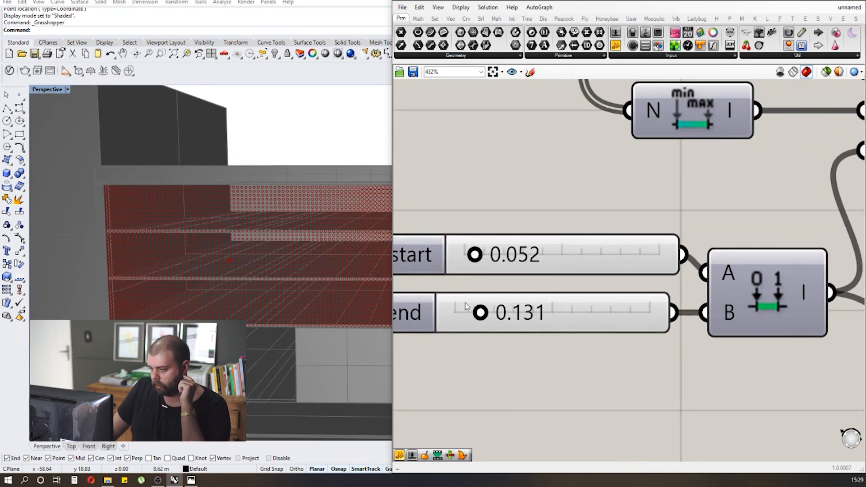
- Highlight the Polygon component and examine its polygons' size variation across the facade from different angles and distances
{"action": "scroll", "coordinate": [424, 208], "scroll_direction": "down", "scroll_amount": 1}
{"action": "scroll", "coordinate": [242, 216], "scroll_direction": "down", "scroll_amount": 3}
{"action": "scroll", "coordinate": [236, 237], "scroll_direction": "up", "scroll_amount": 4}
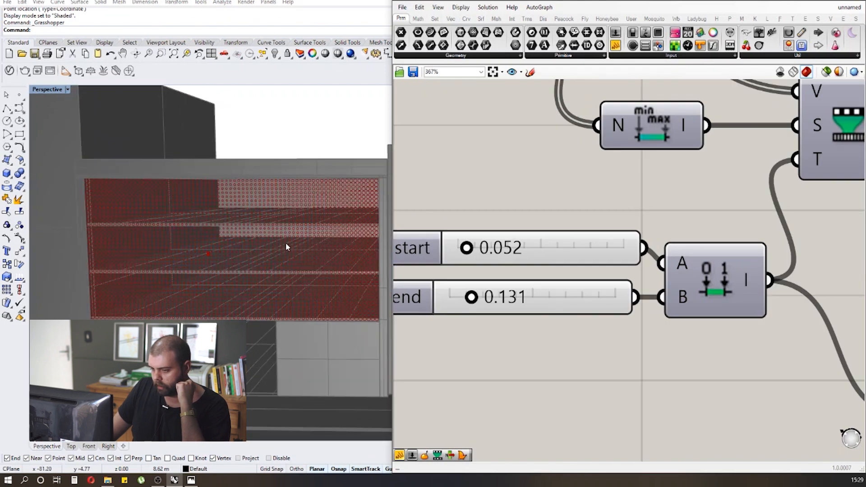
{"action": "scroll", "coordinate": [248, 228], "scroll_direction": "down", "scroll_amount": 3}
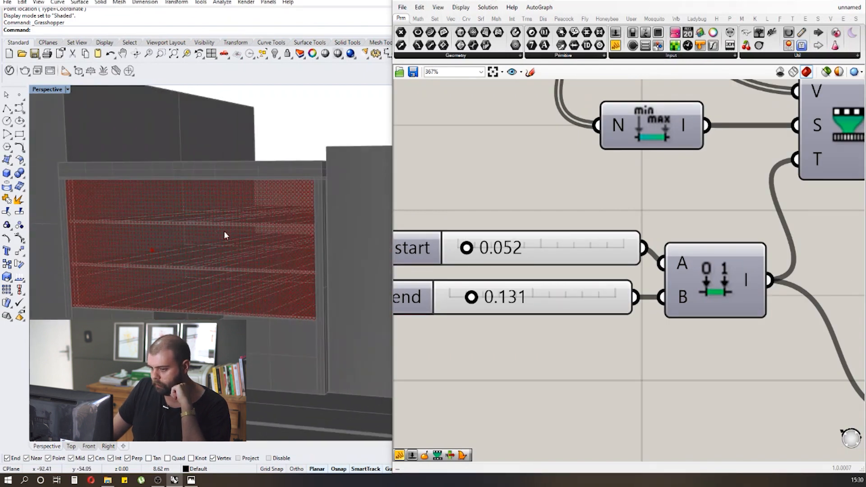
{"action": "scroll", "coordinate": [454, 298], "scroll_direction": "down", "scroll_amount": 2}
{"action": "scroll", "coordinate": [454, 299], "scroll_direction": "down", "scroll_amount": 6}
{"action": "left_click", "coordinate": [582, 158]}
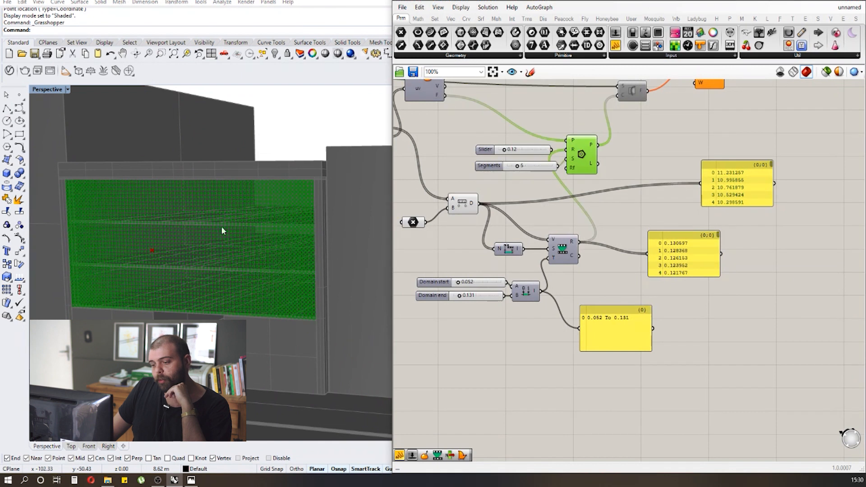
{"action": "scroll", "coordinate": [221, 225], "scroll_direction": "up", "scroll_amount": 3}
{"action": "right_click_drag", "start_coordinate": [215, 217], "coordinate": [202, 236]}
{"action": "scroll", "coordinate": [235, 212], "scroll_direction": "down", "scroll_amount": 5}
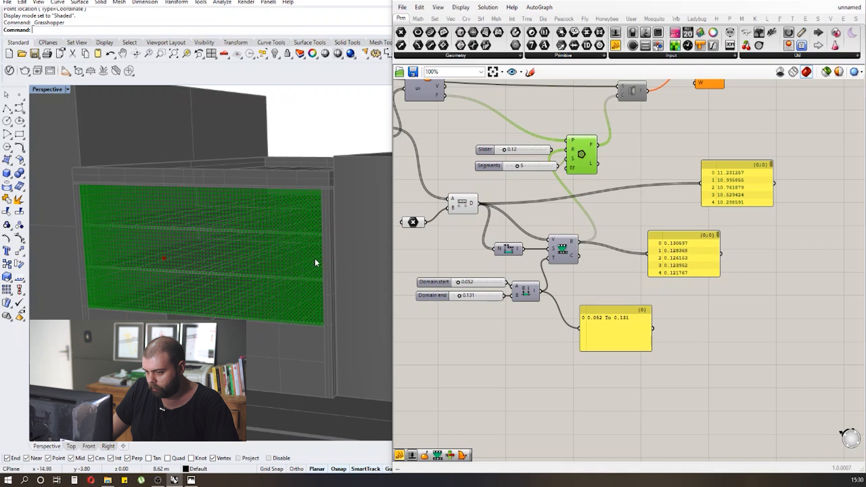
- Select the attractor point and move it sideways toward the facade's left end
{"action": "left_click", "coordinate": [412, 222]}
{"action": "left_click_drag", "start_coordinate": [173, 273], "coordinate": [102, 254]}
{"action": "right_click_drag", "start_coordinate": [103, 254], "coordinate": [168, 233]}
{"action": "scroll", "coordinate": [144, 243], "scroll_direction": "down", "scroll_amount": 3}
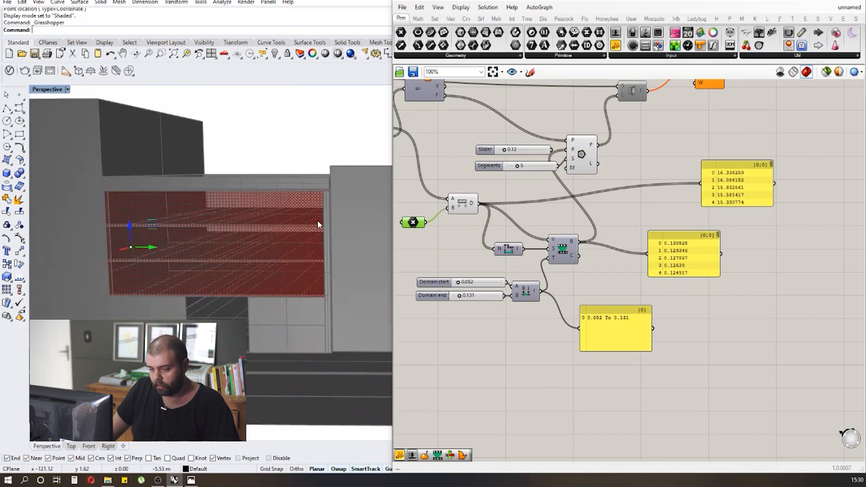
- Raise the attractor point to the upper edge of the facade near its left end
{"action": "scroll", "coordinate": [317, 224], "scroll_direction": "up", "scroll_amount": 3}
{"action": "scroll", "coordinate": [336, 230], "scroll_direction": "down", "scroll_amount": 4}
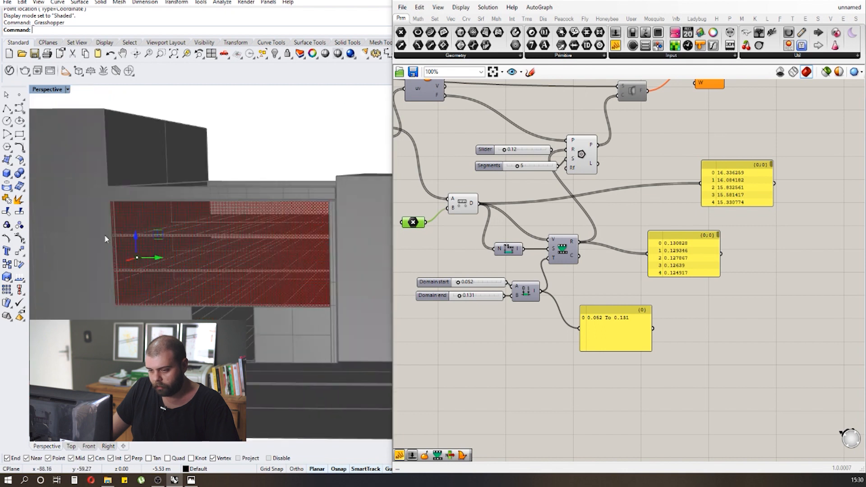
{"action": "scroll", "coordinate": [112, 246], "scroll_direction": "up", "scroll_amount": 4}
{"action": "scroll", "coordinate": [93, 242], "scroll_direction": "down", "scroll_amount": 3}
{"action": "scroll", "coordinate": [112, 247], "scroll_direction": "up", "scroll_amount": 2}
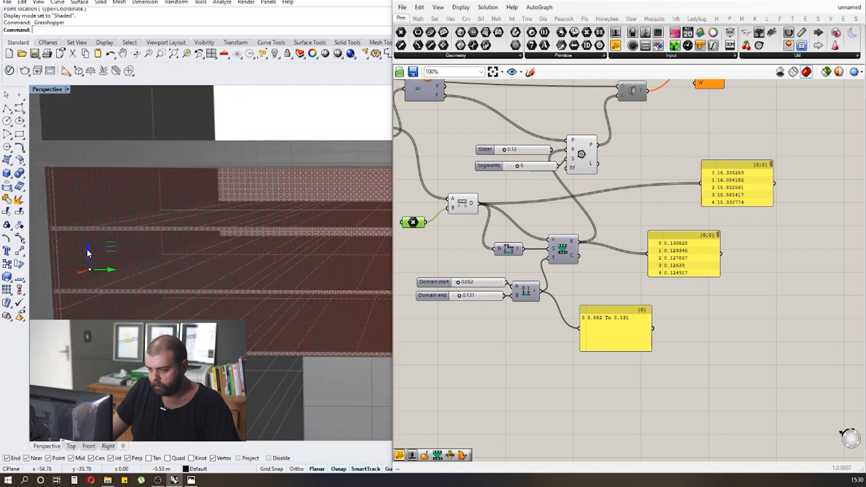
{"action": "left_click_drag", "start_coordinate": [77, 198], "coordinate": [76, 163]}
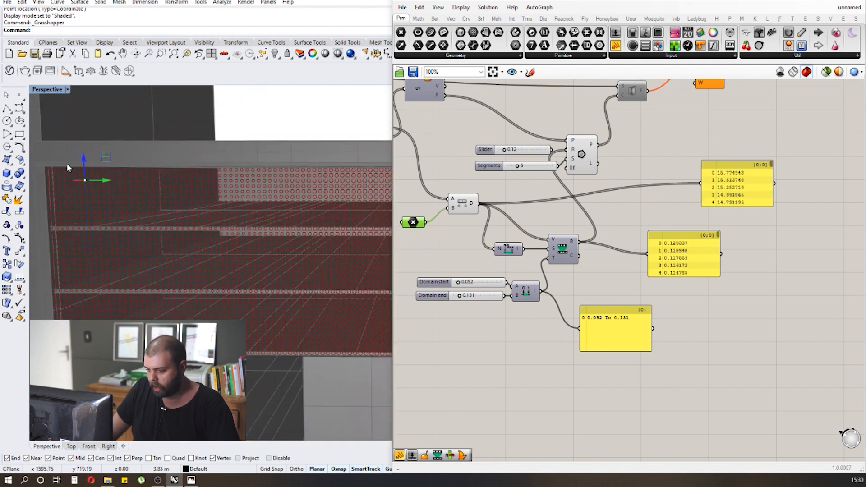
- Lower the attractor point to the bottom of the facade at its left end
{"action": "scroll", "coordinate": [66, 163], "scroll_direction": "down", "scroll_amount": 3}
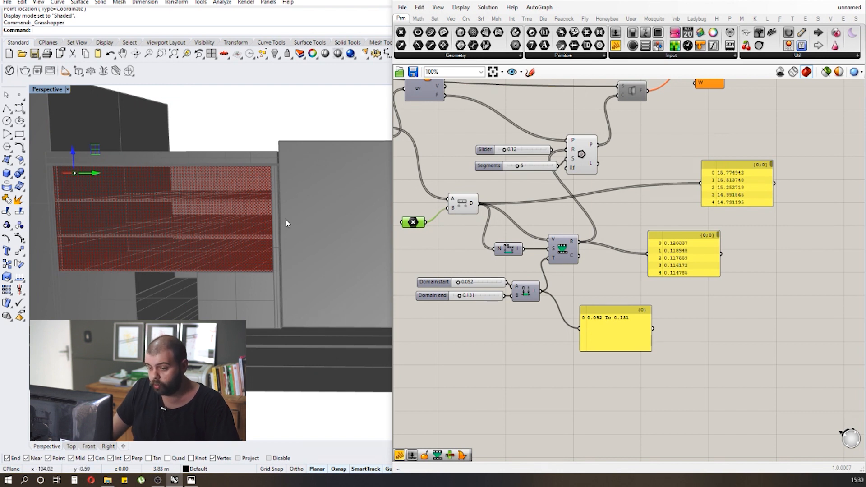
{"action": "scroll", "coordinate": [68, 165], "scroll_direction": "up", "scroll_amount": 5}
{"action": "left_click_drag", "start_coordinate": [82, 160], "coordinate": [89, 346]}
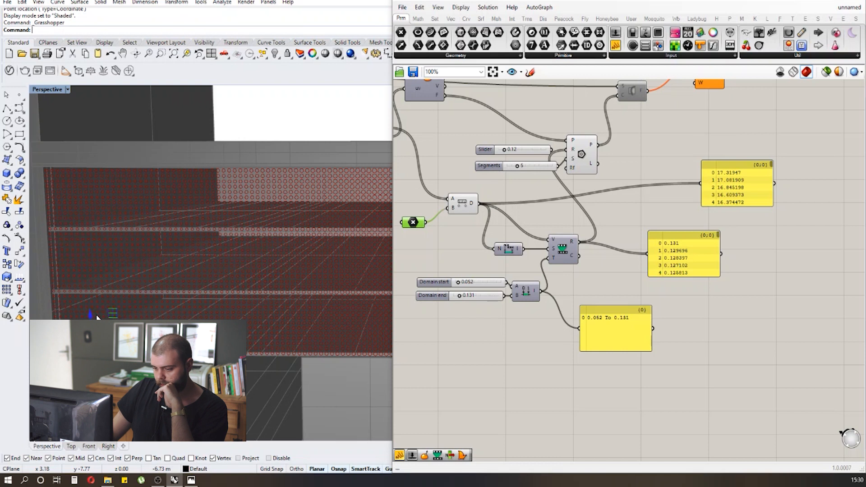
- Move the attractor point back toward the middle of the facade and deselect it
{"action": "scroll", "coordinate": [124, 288], "scroll_direction": "down", "scroll_amount": 6}
{"action": "scroll", "coordinate": [124, 301], "scroll_direction": "up", "scroll_amount": 3}
{"action": "left_click_drag", "start_coordinate": [114, 312], "coordinate": [227, 264]}
{"action": "left_click", "coordinate": [461, 346]}
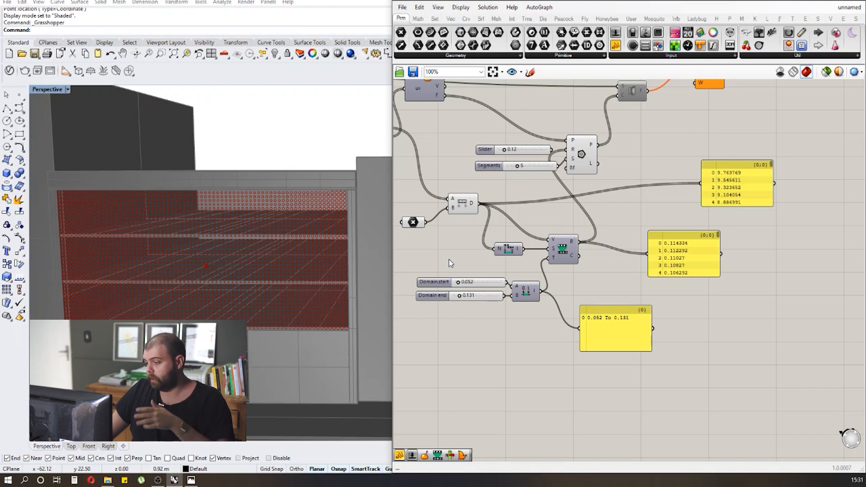
- Enable the disabled Surface Split component so it cuts the facade surface with the polygons
{"action": "scroll", "coordinate": [498, 294], "scroll_direction": "down", "scroll_amount": 4}
{"action": "scroll", "coordinate": [581, 210], "scroll_direction": "up", "scroll_amount": 4}
{"action": "scroll", "coordinate": [554, 215], "scroll_direction": "up", "scroll_amount": 3}
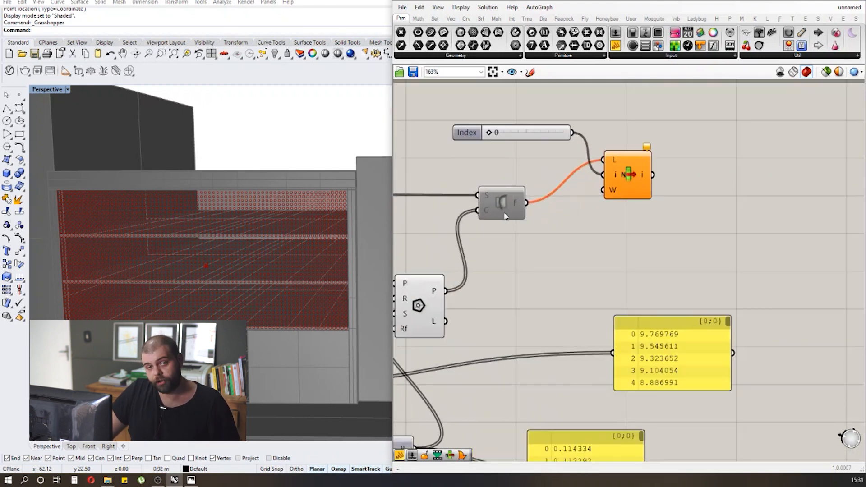
{"action": "left_click", "coordinate": [503, 206]}
{"action": "scroll", "coordinate": [671, 214], "scroll_direction": "down", "scroll_amount": 2}
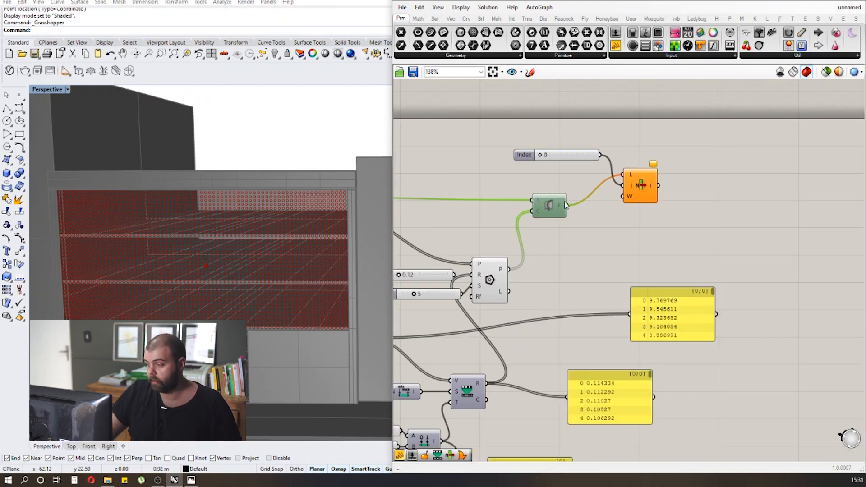
{"action": "scroll", "coordinate": [564, 205], "scroll_direction": "up", "scroll_amount": 1}
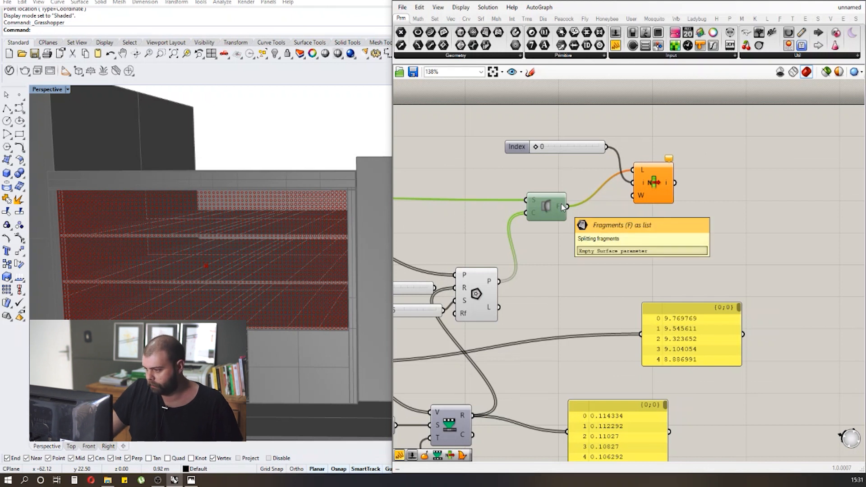
{"action": "scroll", "coordinate": [562, 209], "scroll_direction": "up", "scroll_amount": 2}
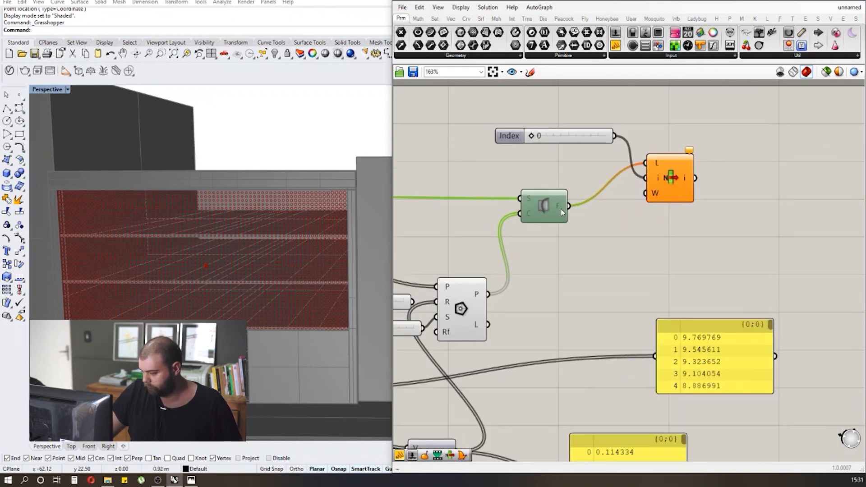
{"action": "middle_click", "coordinate": [541, 228]}
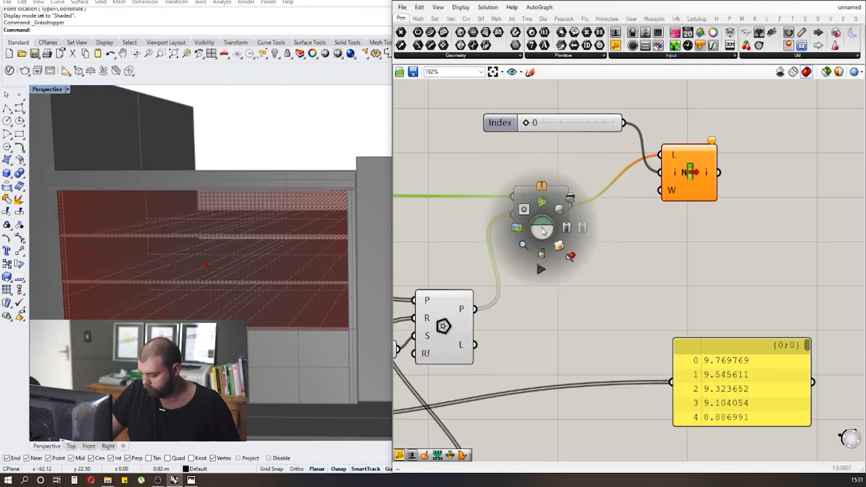
{"action": "left_click", "coordinate": [566, 229]}
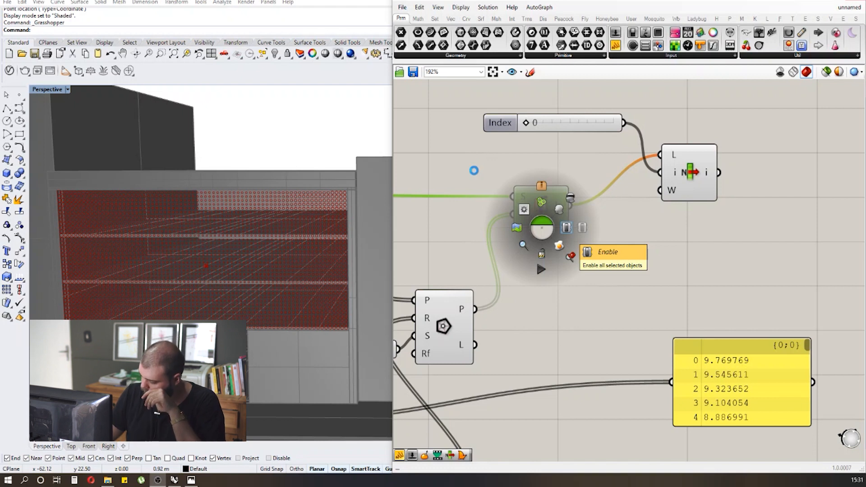
{"action": "left_click", "coordinate": [567, 227]}
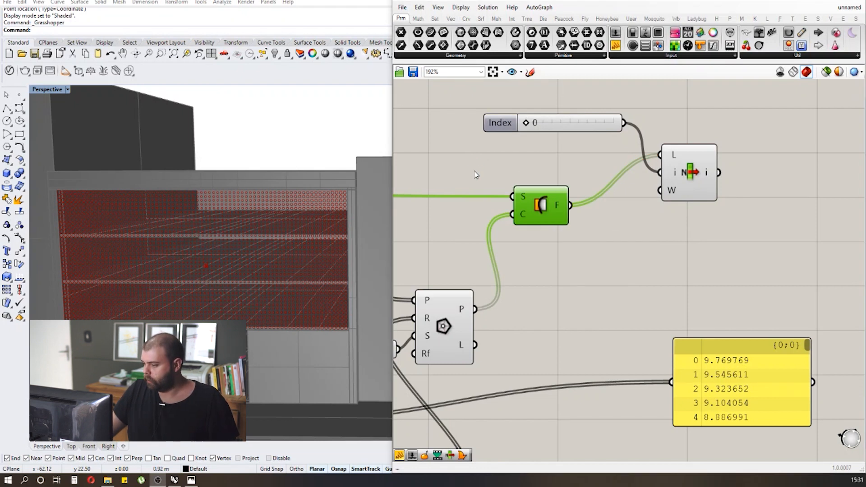
- Disable the preview of the Polygon and Distance components
{"action": "scroll", "coordinate": [605, 147], "scroll_direction": "down", "scroll_amount": 5}
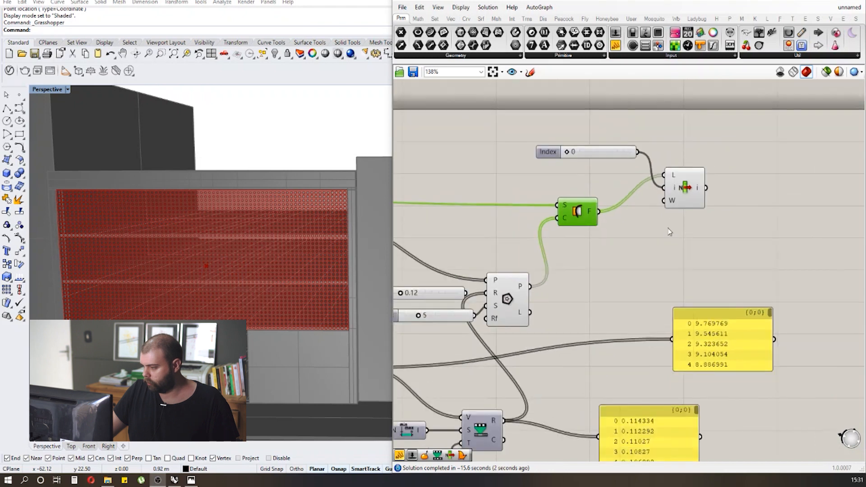
{"action": "scroll", "coordinate": [630, 250], "scroll_direction": "down", "scroll_amount": 3}
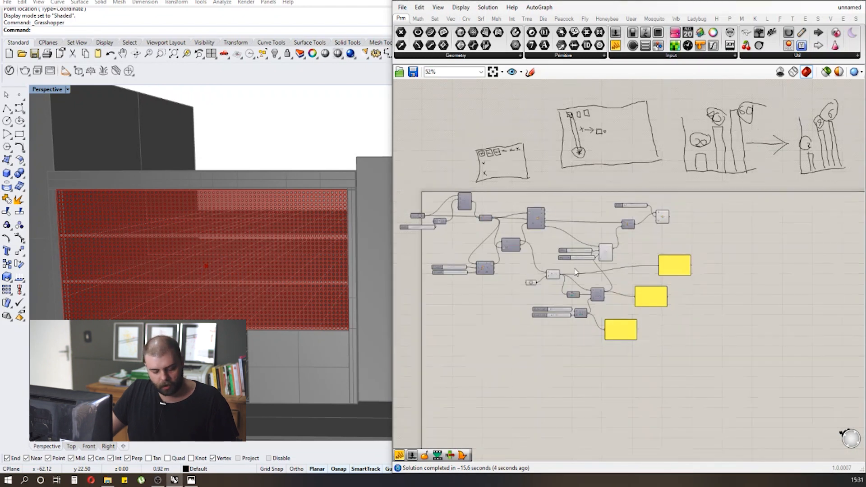
{"action": "scroll", "coordinate": [631, 250], "scroll_direction": "up", "scroll_amount": 4}
{"action": "left_click_drag", "start_coordinate": [717, 298], "coordinate": [520, 209]}
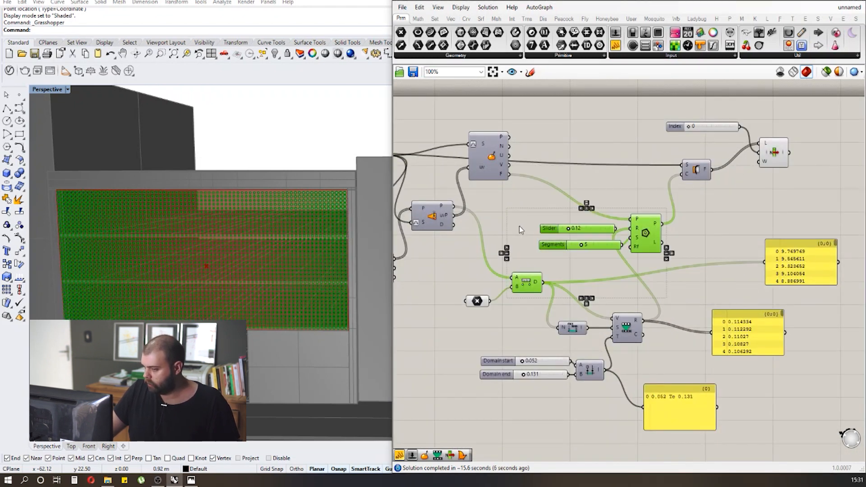
{"action": "middle_click", "coordinate": [517, 227]}
{"action": "left_click", "coordinate": [549, 201]}
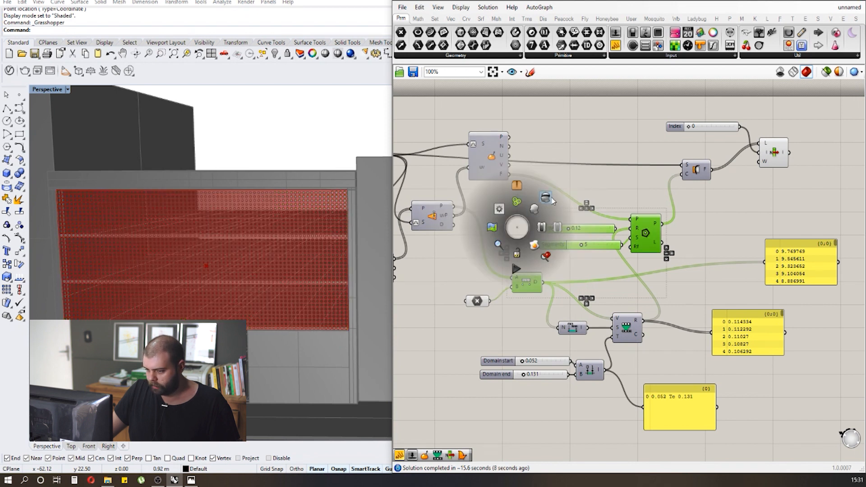
{"action": "left_click", "coordinate": [504, 236]}
- Highlight the List Item component and examine the perforated facade surface in the Perspective viewport
{"action": "scroll", "coordinate": [504, 237], "scroll_direction": "down", "scroll_amount": 4}
{"action": "scroll", "coordinate": [675, 169], "scroll_direction": "up", "scroll_amount": 5}
{"action": "left_click", "coordinate": [612, 220]}
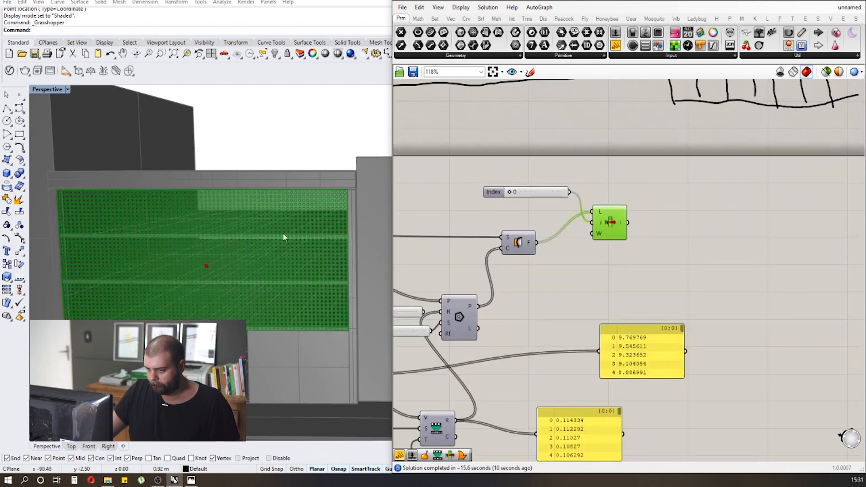
{"action": "scroll", "coordinate": [200, 230], "scroll_direction": "up", "scroll_amount": 4}
{"action": "scroll", "coordinate": [208, 228], "scroll_direction": "down", "scroll_amount": 4}
{"action": "right_click_drag", "start_coordinate": [213, 227], "coordinate": [226, 205]}
{"action": "scroll", "coordinate": [174, 219], "scroll_direction": "up", "scroll_amount": 3}
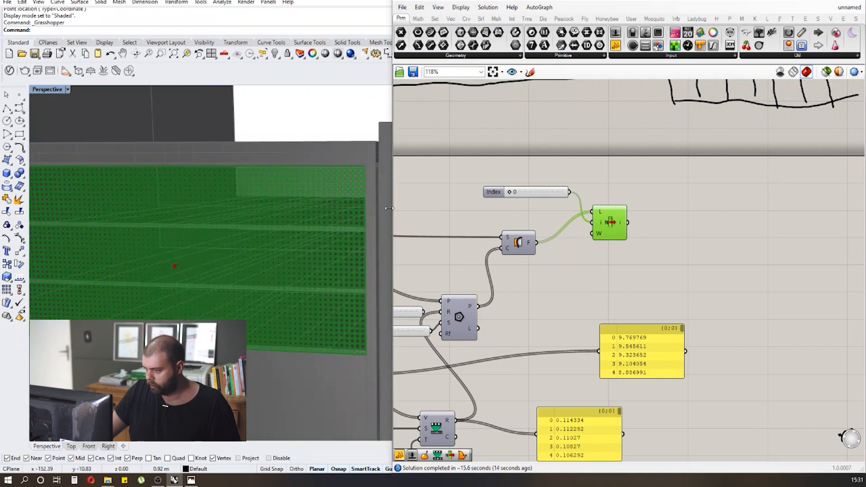
- Enlarge the Rhino viewport area and examine the perforated facade from an oblique angle
{"action": "left_click_drag", "start_coordinate": [392, 212], "coordinate": [606, 203]}
{"action": "scroll", "coordinate": [521, 194], "scroll_direction": "down", "scroll_amount": 5}
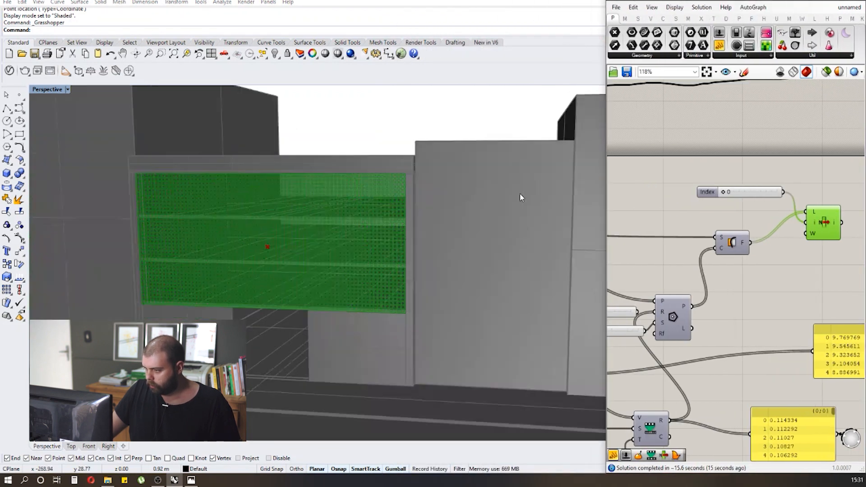
{"action": "right_click_drag", "start_coordinate": [505, 194], "coordinate": [395, 197]}
{"action": "scroll", "coordinate": [366, 180], "scroll_direction": "up", "scroll_amount": 3}
{"action": "scroll", "coordinate": [352, 173], "scroll_direction": "up", "scroll_amount": 1}
{"action": "right_click_drag", "start_coordinate": [353, 176], "coordinate": [86, 160]}
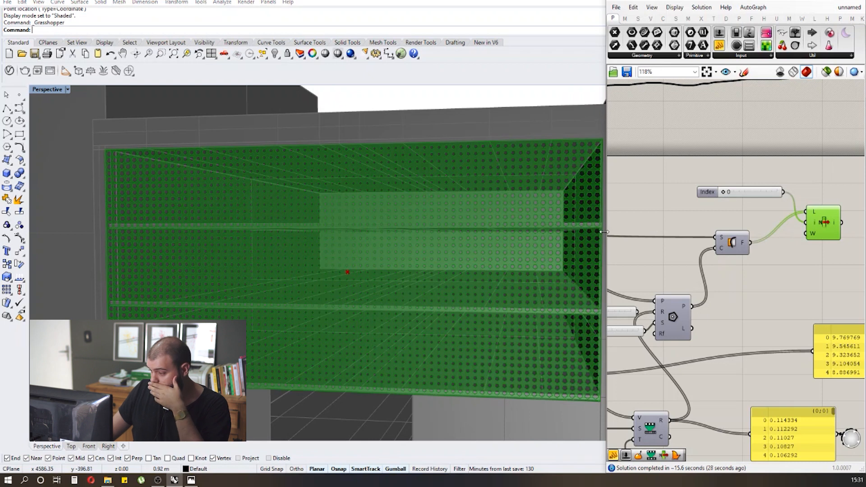
- Widen the Grasshopper canvas again, then examine the facade openings up close with the Surface Split component highlighted
{"action": "left_click_drag", "start_coordinate": [604, 232], "coordinate": [501, 232]}
{"action": "scroll", "coordinate": [121, 157], "scroll_direction": "up", "scroll_amount": 3}
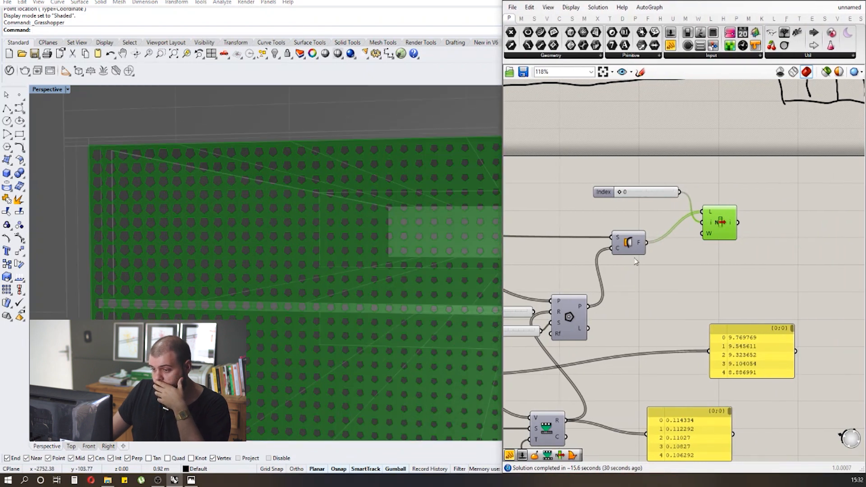
{"action": "scroll", "coordinate": [689, 250], "scroll_direction": "down", "scroll_amount": 2}
{"action": "scroll", "coordinate": [550, 305], "scroll_direction": "up", "scroll_amount": 3}
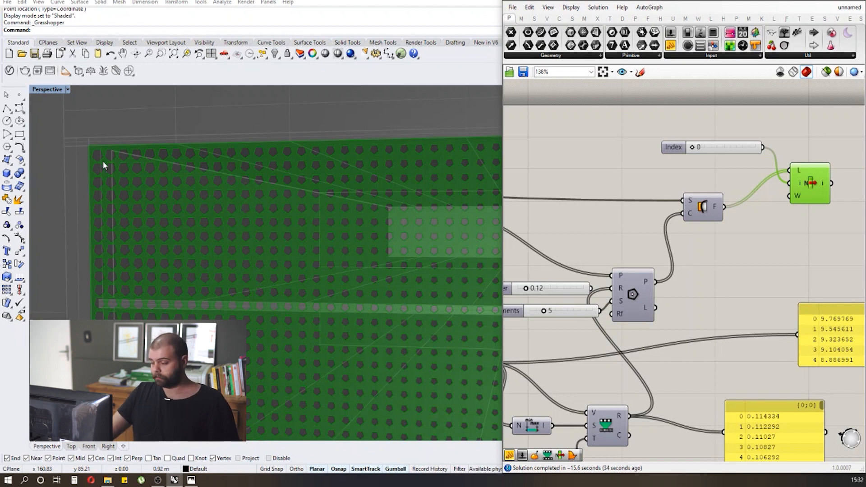
{"action": "left_click", "coordinate": [703, 212]}
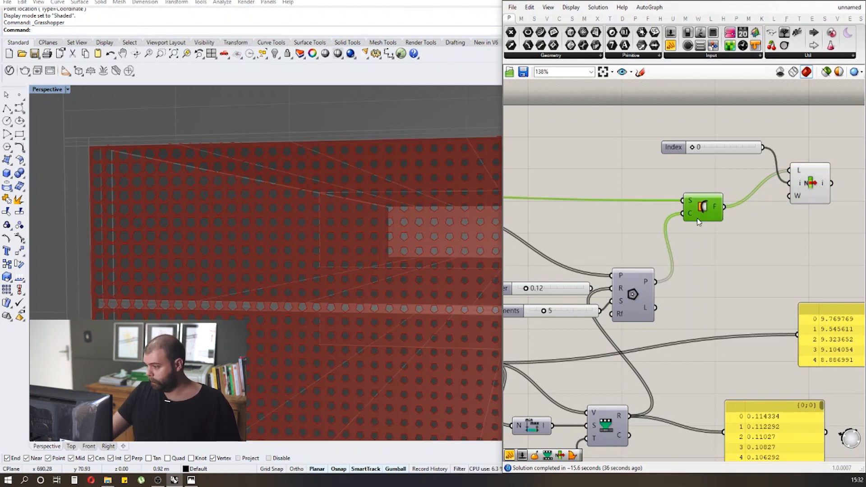
- Disable the Surface Split component and turn the Polygon component's preview back on
{"action": "middle_click", "coordinate": [694, 227]}
{"action": "left_click", "coordinate": [707, 211]}
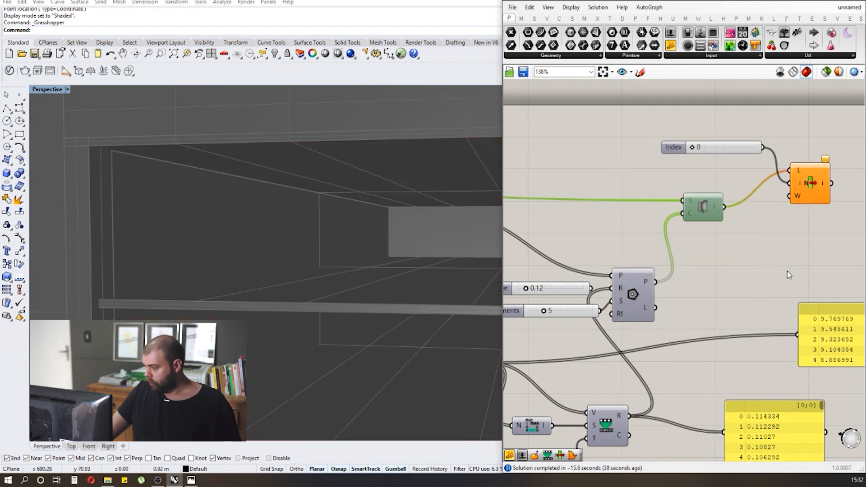
{"action": "left_click", "coordinate": [636, 295]}
{"action": "middle_click", "coordinate": [635, 297]}
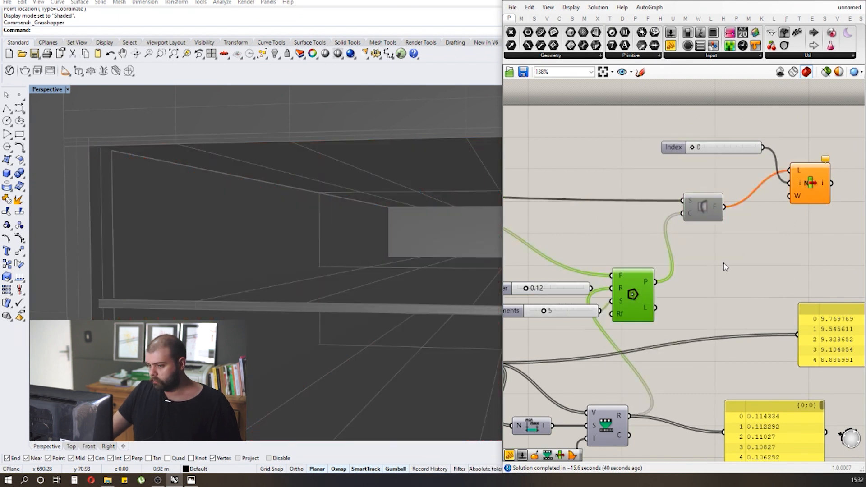
{"action": "middle_click", "coordinate": [628, 300]}
{"action": "left_click", "coordinate": [648, 281]}
{"action": "left_click", "coordinate": [717, 265]}
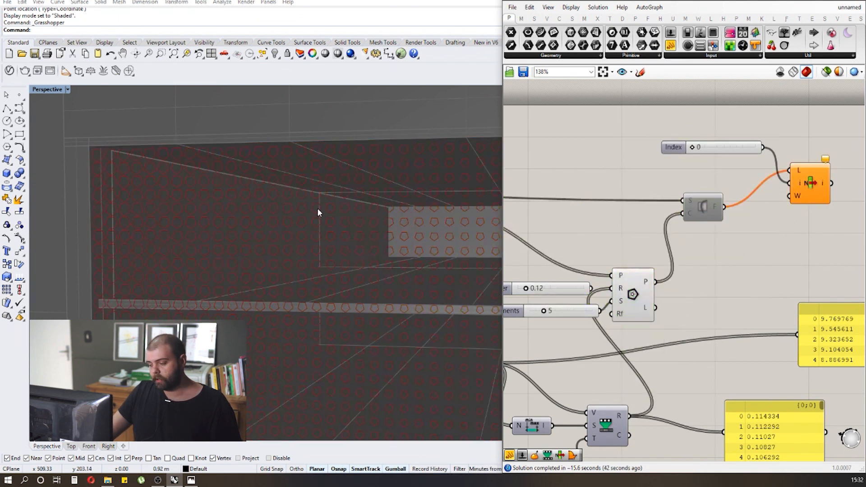
- Set the Polygon component's Segments slider to 3 and examine the triangular pattern on the facade
{"action": "scroll", "coordinate": [214, 145], "scroll_direction": "up", "scroll_amount": 2}
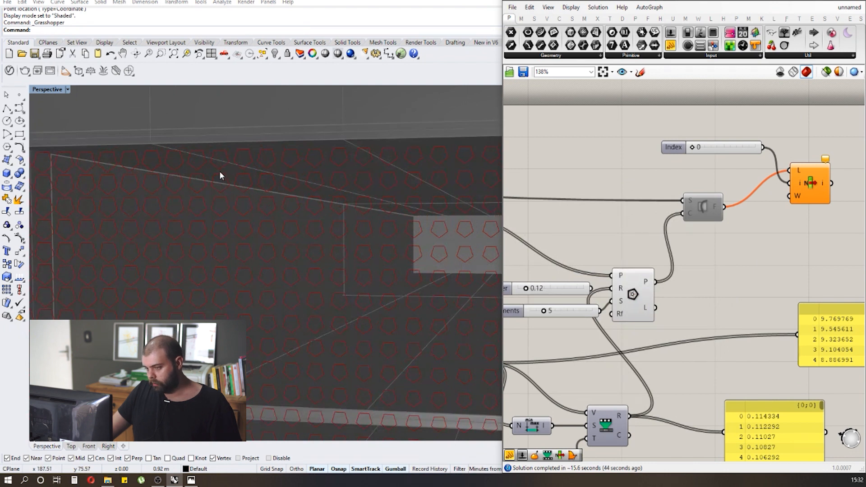
{"action": "scroll", "coordinate": [569, 313], "scroll_direction": "up", "scroll_amount": 3}
{"action": "left_click_drag", "start_coordinate": [581, 302], "coordinate": [559, 302]}
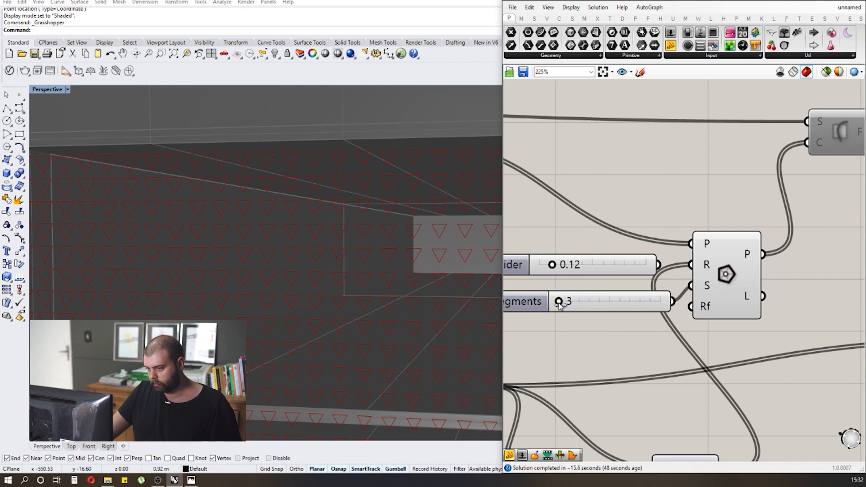
{"action": "scroll", "coordinate": [113, 212], "scroll_direction": "down", "scroll_amount": 3}
{"action": "scroll", "coordinate": [112, 213], "scroll_direction": "down", "scroll_amount": 3}
{"action": "scroll", "coordinate": [253, 253], "scroll_direction": "up", "scroll_amount": 5}
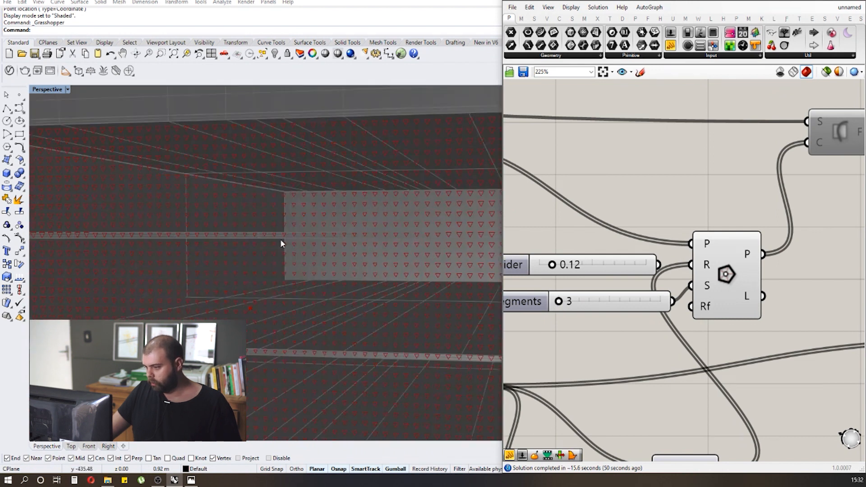
{"action": "scroll", "coordinate": [283, 240], "scroll_direction": "down", "scroll_amount": 3}
{"action": "scroll", "coordinate": [561, 311], "scroll_direction": "up", "scroll_amount": 2}
- Set the Polygon component's Segments slider to 12 and examine the near-circular pattern up close and from afar
{"action": "left_click_drag", "start_coordinate": [559, 298], "coordinate": [706, 287]}
{"action": "scroll", "coordinate": [257, 150], "scroll_direction": "up", "scroll_amount": 5}
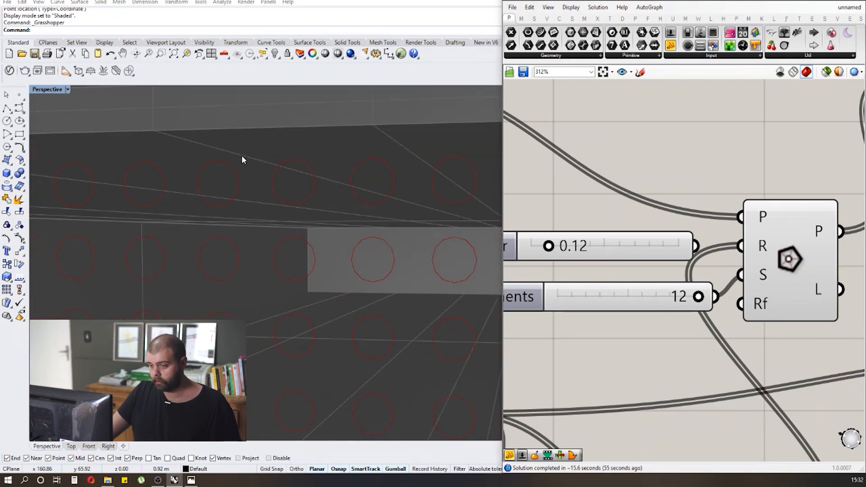
{"action": "scroll", "coordinate": [315, 159], "scroll_direction": "down", "scroll_amount": 2}
{"action": "scroll", "coordinate": [205, 158], "scroll_direction": "down", "scroll_amount": 2}
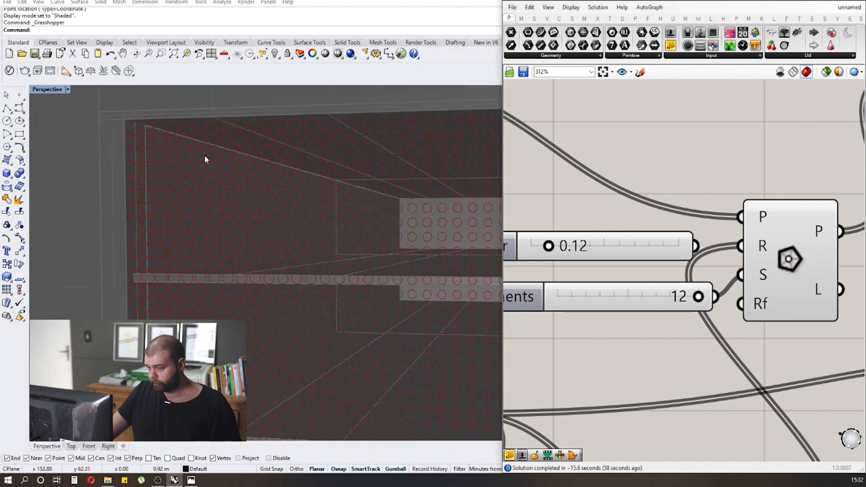
- Set the Polygon component's Segments slider to 4 and examine the diamond pattern across the whole facade
{"action": "left_click_drag", "start_coordinate": [696, 300], "coordinate": [577, 301]}
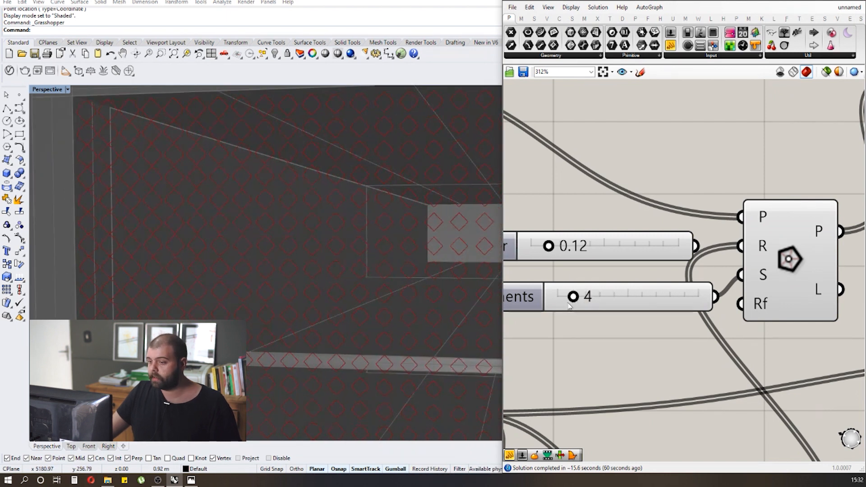
{"action": "scroll", "coordinate": [58, 177], "scroll_direction": "down", "scroll_amount": 3}
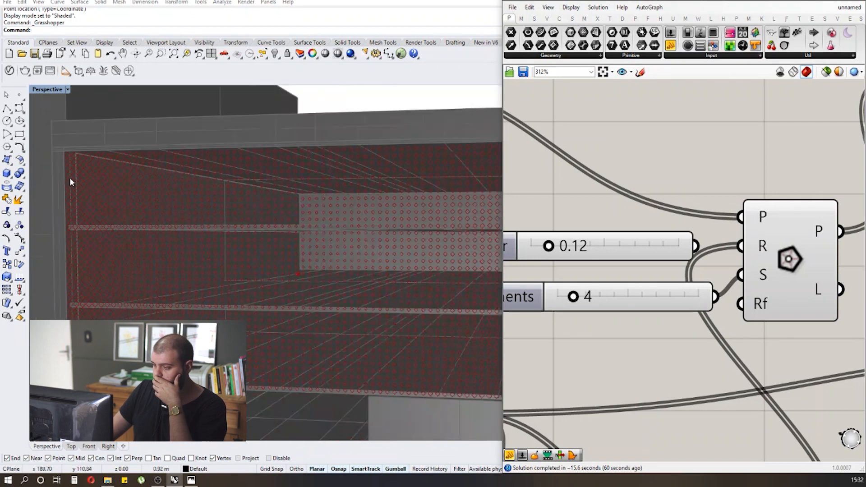
{"action": "scroll", "coordinate": [89, 201], "scroll_direction": "down", "scroll_amount": 3}
{"action": "scroll", "coordinate": [233, 213], "scroll_direction": "up", "scroll_amount": 6}
{"action": "scroll", "coordinate": [225, 216], "scroll_direction": "down", "scroll_amount": 5}
{"action": "scroll", "coordinate": [382, 238], "scroll_direction": "down", "scroll_amount": 2}
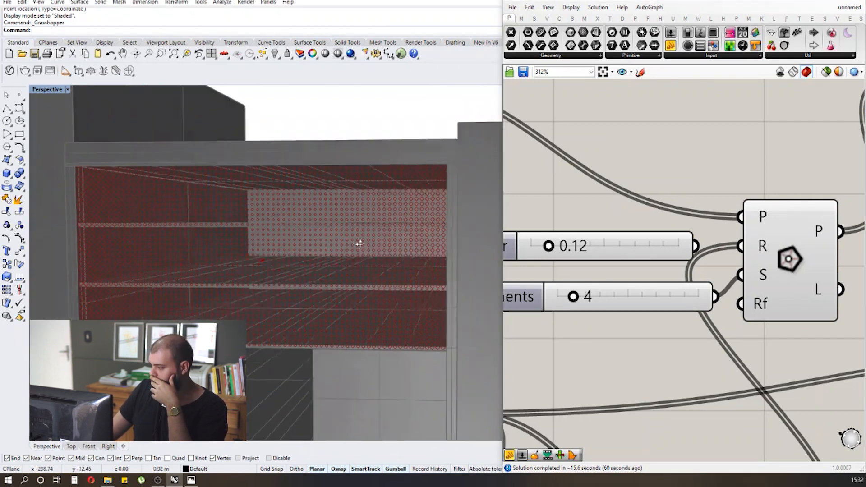
{"action": "scroll", "coordinate": [359, 244], "scroll_direction": "down", "scroll_amount": 1}
- Set the surface division's U Count to 25 and its V Count to 47
{"action": "scroll", "coordinate": [787, 242], "scroll_direction": "down", "scroll_amount": 5}
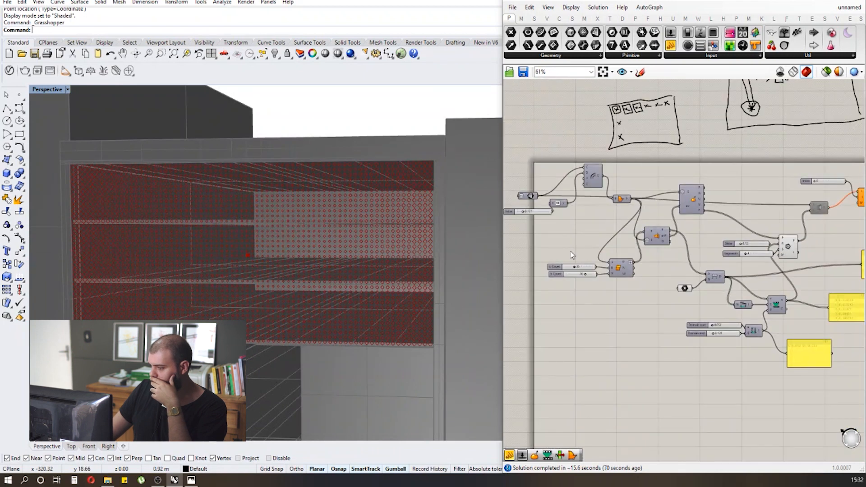
{"action": "scroll", "coordinate": [572, 255], "scroll_direction": "up", "scroll_amount": 7}
{"action": "left_click_drag", "start_coordinate": [572, 266], "coordinate": [544, 274]}
{"action": "left_click_drag", "start_coordinate": [681, 347], "coordinate": [617, 347]}
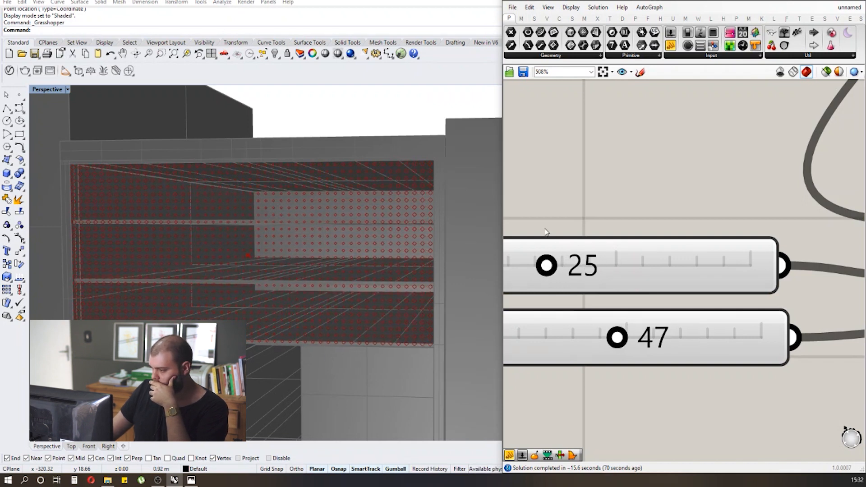
- Set the target domain's end to 0.175 and its start to 0.071 for the remapped polygon radii
{"action": "scroll", "coordinate": [547, 234], "scroll_direction": "down", "scroll_amount": 5}
{"action": "scroll", "coordinate": [649, 345], "scroll_direction": "up", "scroll_amount": 5}
{"action": "mouse_move", "coordinate": [614, 344]}
{"action": "left_mouse_down"}
{"action": "mouse_move", "coordinate": [636, 347]}
{"action": "mouse_move", "coordinate": [623, 350]}
{"action": "left_mouse_up"}
{"action": "left_click_drag", "start_coordinate": [610, 280], "coordinate": [612, 283]}
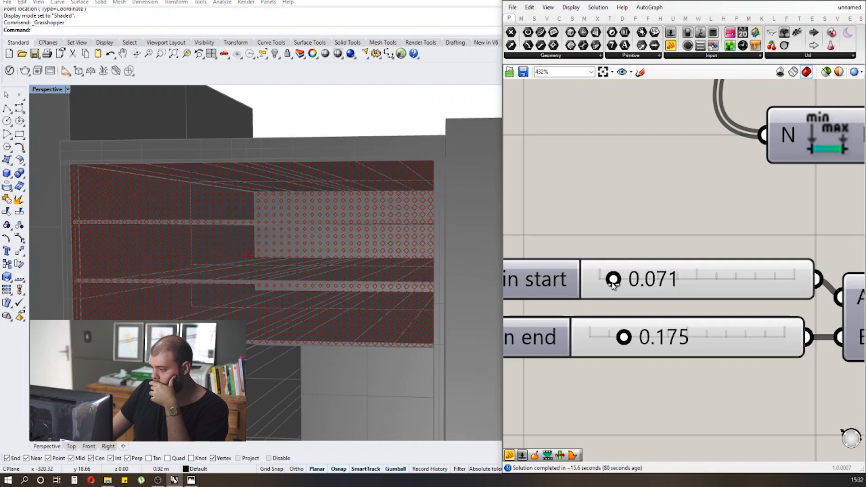
{"action": "scroll", "coordinate": [612, 283], "scroll_direction": "down", "scroll_amount": 3}
{"action": "scroll", "coordinate": [627, 295], "scroll_direction": "up", "scroll_amount": 3}
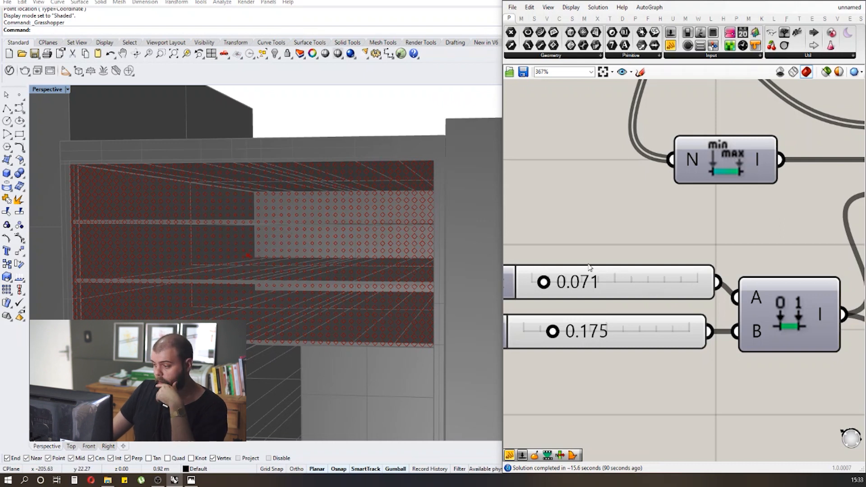
- Reverse the target domain by wiring the 0.071 slider to input B and the 0.175 slider to input A
{"action": "left_click", "coordinate": [600, 285]}
{"action": "scroll", "coordinate": [599, 285], "scroll_direction": "down", "scroll_amount": 3}
{"action": "left_click", "coordinate": [631, 303]}
{"action": "scroll", "coordinate": [707, 295], "scroll_direction": "up", "scroll_amount": 3}
{"action": "scroll", "coordinate": [707, 293], "scroll_direction": "down", "scroll_amount": 2}
{"action": "scroll", "coordinate": [704, 270], "scroll_direction": "up", "scroll_amount": 2}
{"action": "left_click_drag", "start_coordinate": [625, 249], "coordinate": [692, 316]}
{"action": "scroll", "coordinate": [743, 255], "scroll_direction": "up", "scroll_amount": 2}
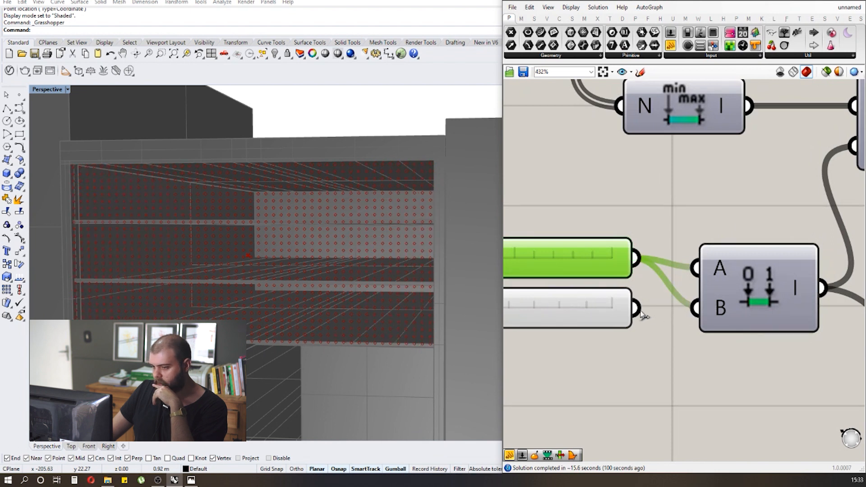
{"action": "left_click_drag", "start_coordinate": [636, 308], "coordinate": [694, 268]}
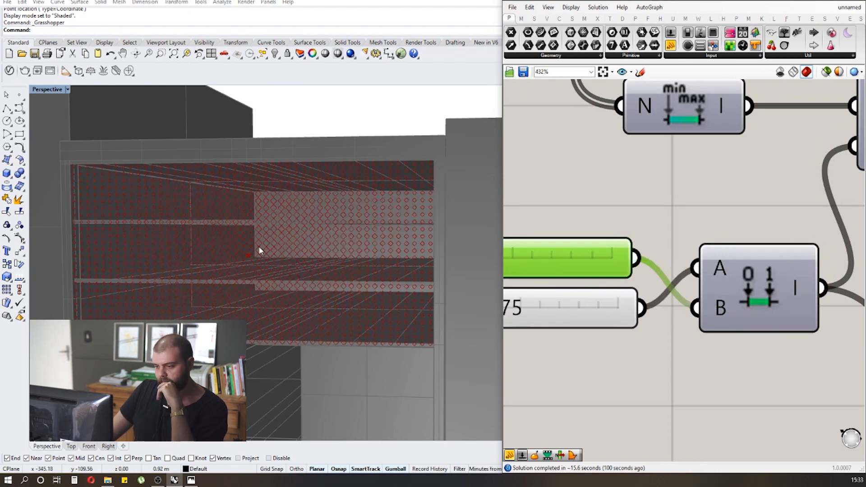
- Set the surface division's U Count to 22 and its V Count to 50
{"action": "scroll", "coordinate": [258, 202], "scroll_direction": "up", "scroll_amount": 4}
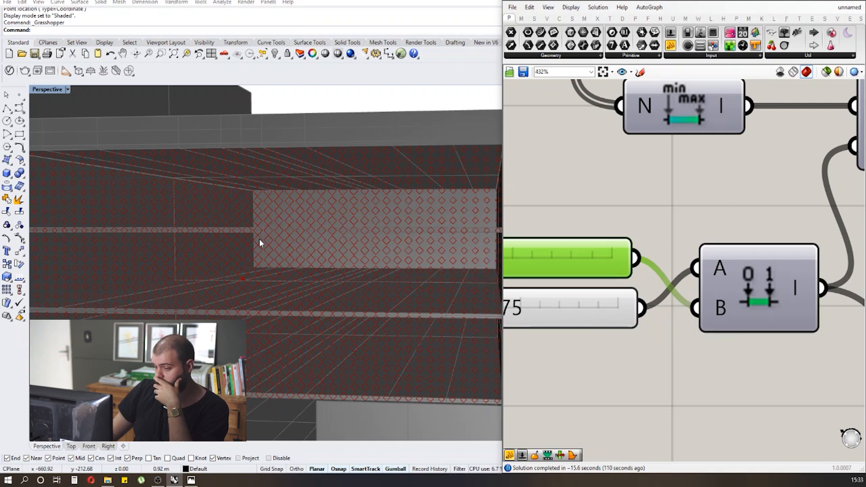
{"action": "scroll", "coordinate": [229, 172], "scroll_direction": "down", "scroll_amount": 4}
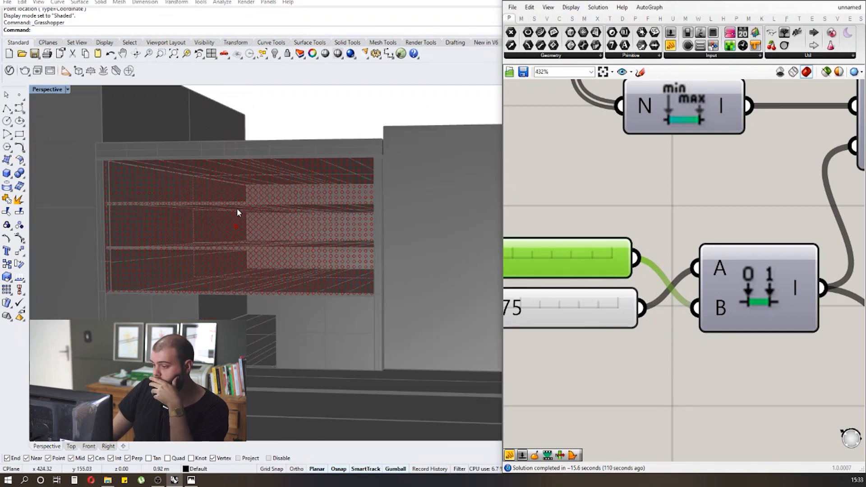
{"action": "scroll", "coordinate": [237, 209], "scroll_direction": "up", "scroll_amount": 2}
{"action": "scroll", "coordinate": [527, 237], "scroll_direction": "down", "scroll_amount": 4}
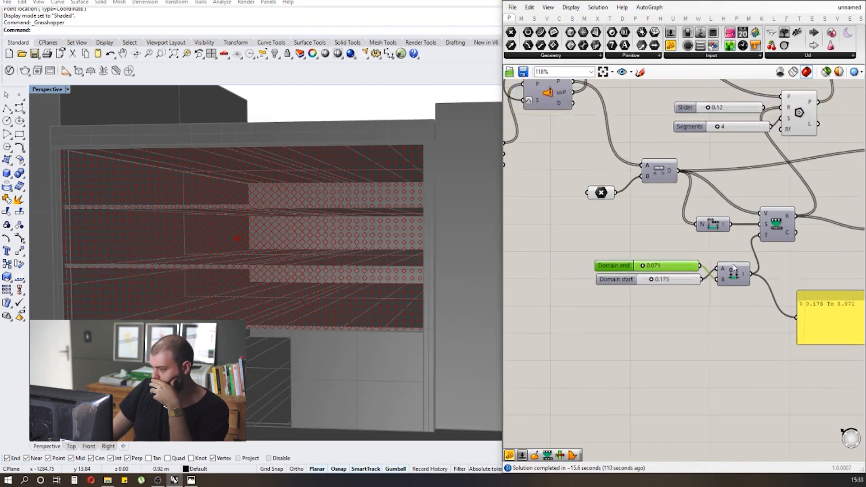
{"action": "scroll", "coordinate": [559, 193], "scroll_direction": "up", "scroll_amount": 4}
{"action": "mouse_move", "coordinate": [559, 193]}
{"action": "left_mouse_down"}
{"action": "mouse_move", "coordinate": [569, 193]}
{"action": "mouse_move", "coordinate": [554, 194]}
{"action": "left_mouse_up"}
{"action": "scroll", "coordinate": [264, 202], "scroll_direction": "up", "scroll_amount": 2}
{"action": "scroll", "coordinate": [264, 202], "scroll_direction": "up", "scroll_amount": 3}
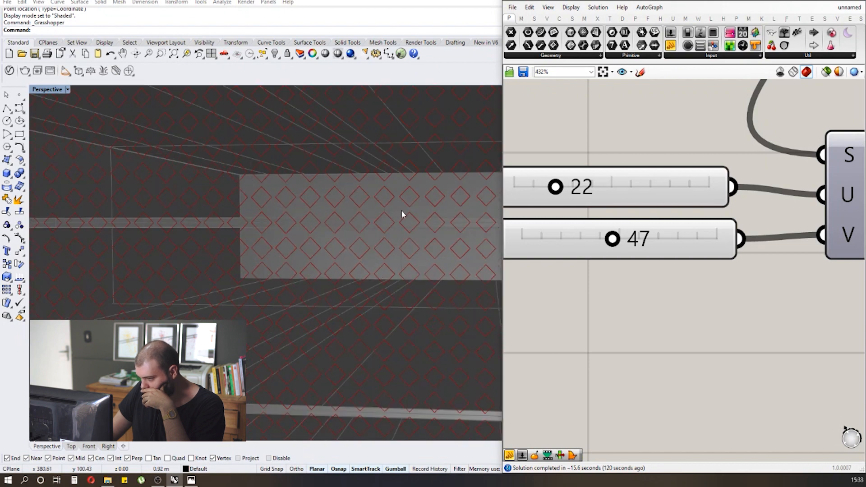
{"action": "left_click_drag", "start_coordinate": [606, 241], "coordinate": [617, 239]}
{"action": "scroll", "coordinate": [368, 225], "scroll_direction": "down", "scroll_amount": 4}
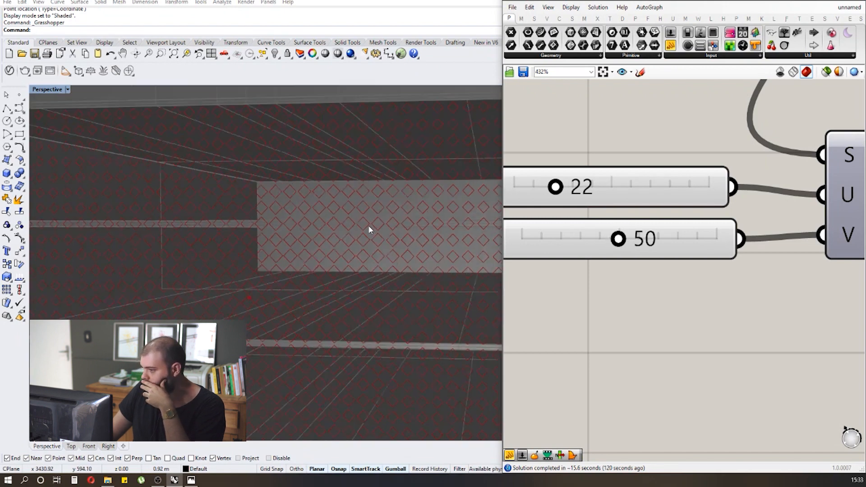
- Re-enable the Surface Split component so the facade is cut with the current diamond pattern
{"action": "scroll", "coordinate": [785, 184], "scroll_direction": "down", "scroll_amount": 10}
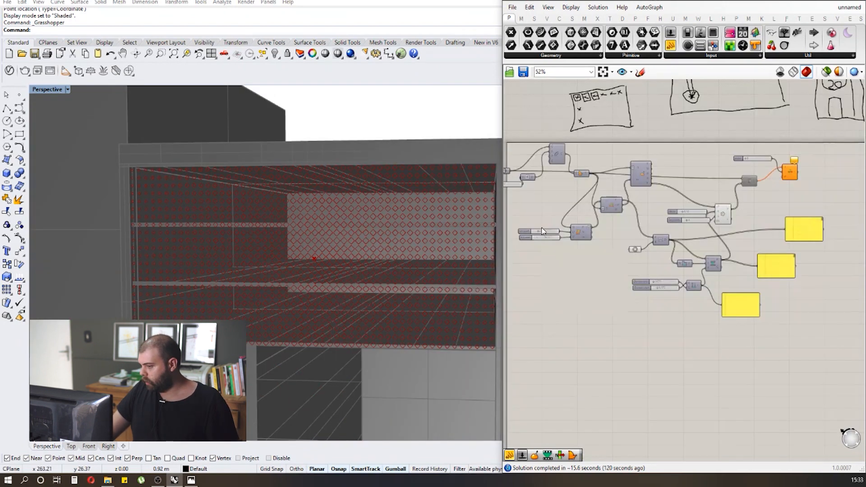
{"action": "scroll", "coordinate": [748, 183], "scroll_direction": "up", "scroll_amount": 8}
{"action": "middle_click", "coordinate": [582, 209]}
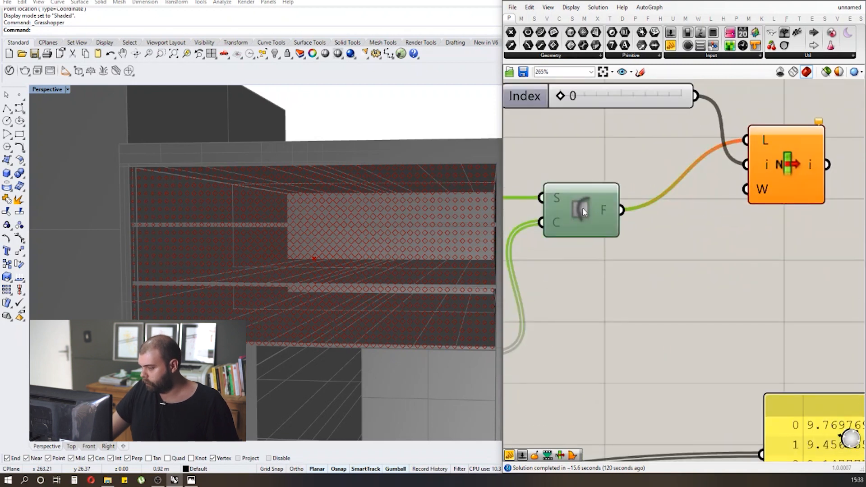
{"action": "scroll", "coordinate": [814, 264], "scroll_direction": "down", "scroll_amount": 4}
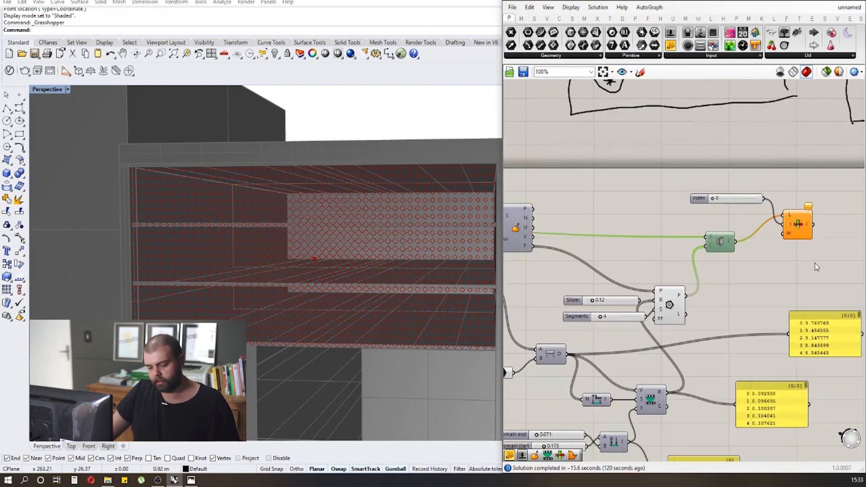
{"action": "scroll", "coordinate": [752, 242], "scroll_direction": "up", "scroll_amount": 3}
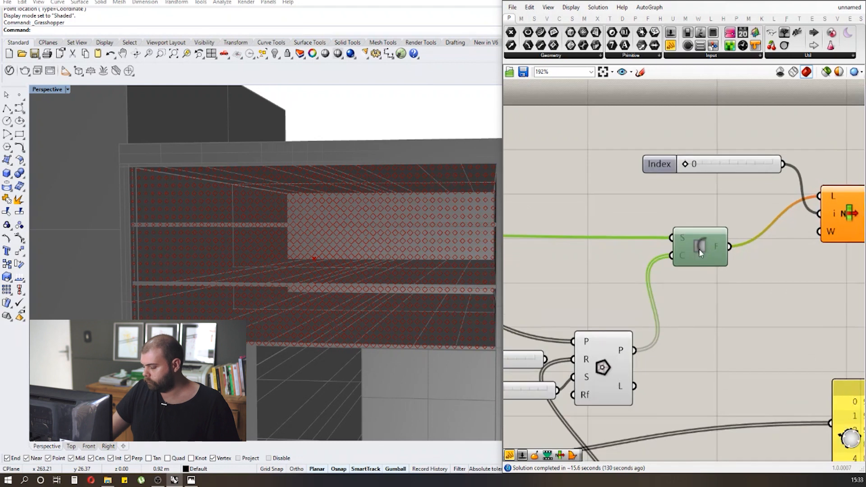
{"action": "middle_click", "coordinate": [698, 250]}
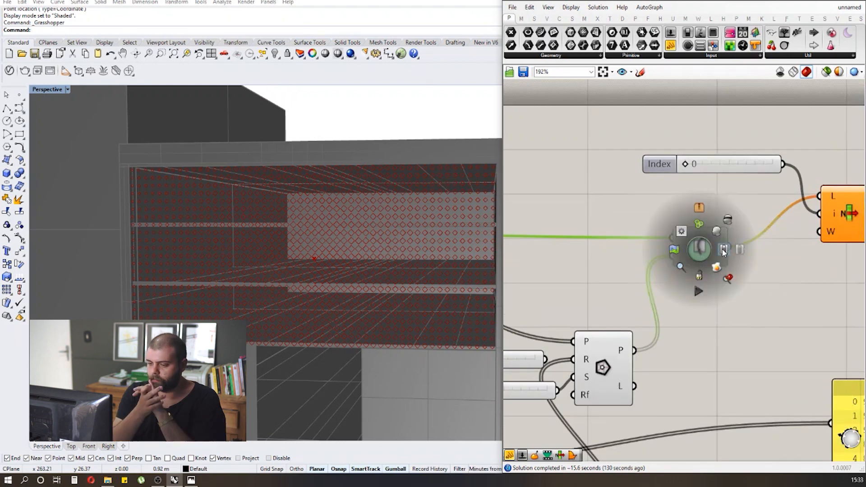
{"action": "left_click", "coordinate": [755, 299]}
{"action": "scroll", "coordinate": [735, 325], "scroll_direction": "down", "scroll_amount": 3}
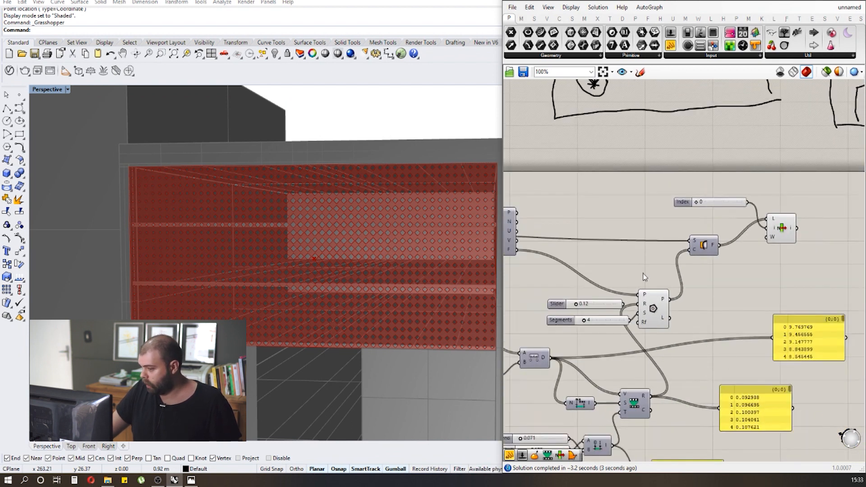
- Bake the perforated surface from the List Item component into Rhino with the default attributes
{"action": "scroll", "coordinate": [643, 276], "scroll_direction": "up", "scroll_amount": 2}
{"action": "left_click", "coordinate": [637, 289]}
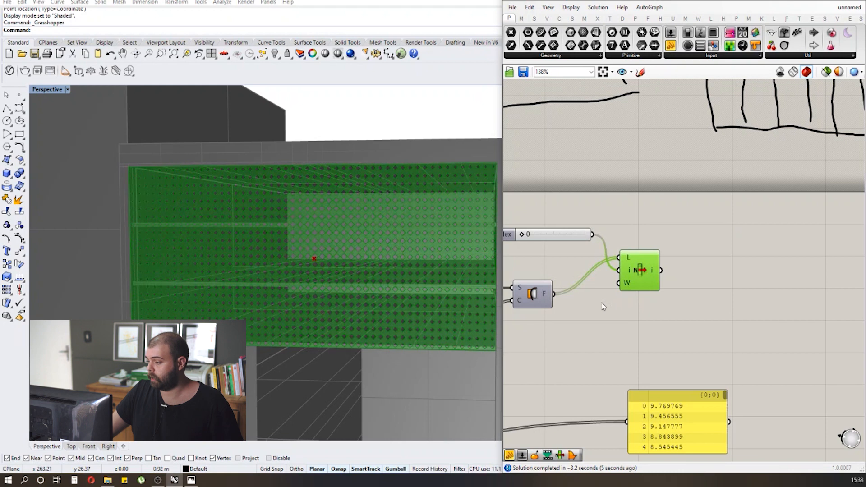
{"action": "scroll", "coordinate": [635, 280], "scroll_direction": "up", "scroll_amount": 3}
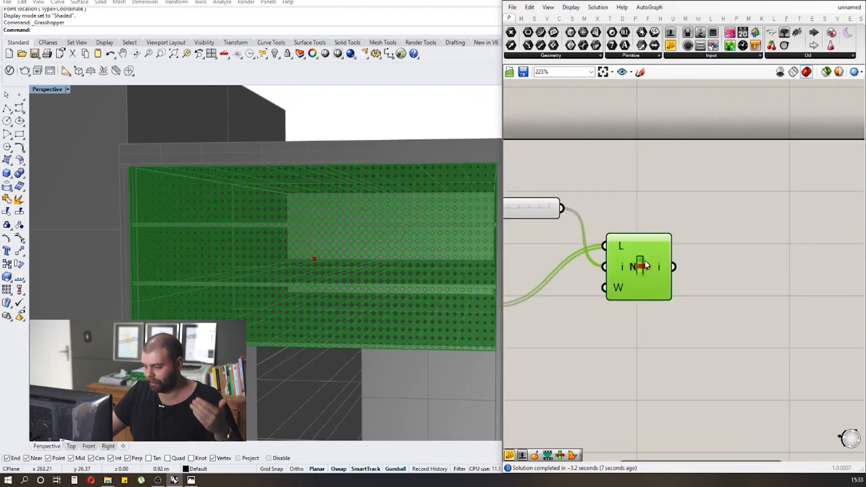
{"action": "right_click", "coordinate": [642, 263]}
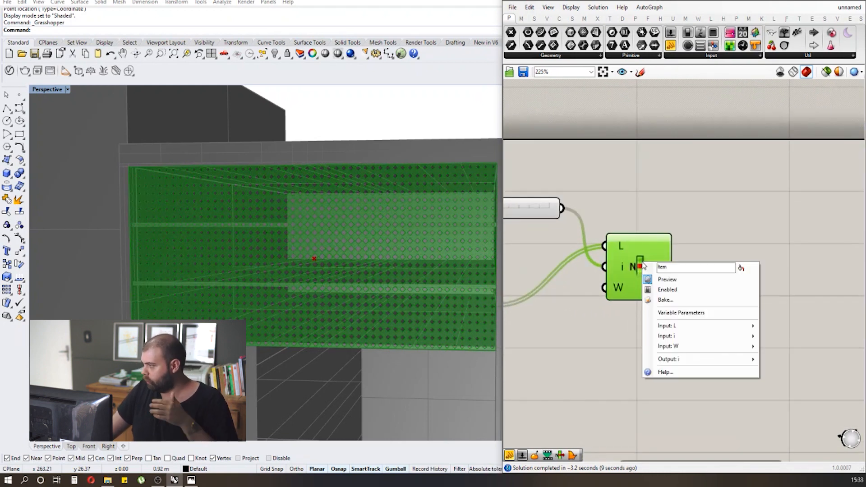
{"action": "left_click", "coordinate": [661, 302]}
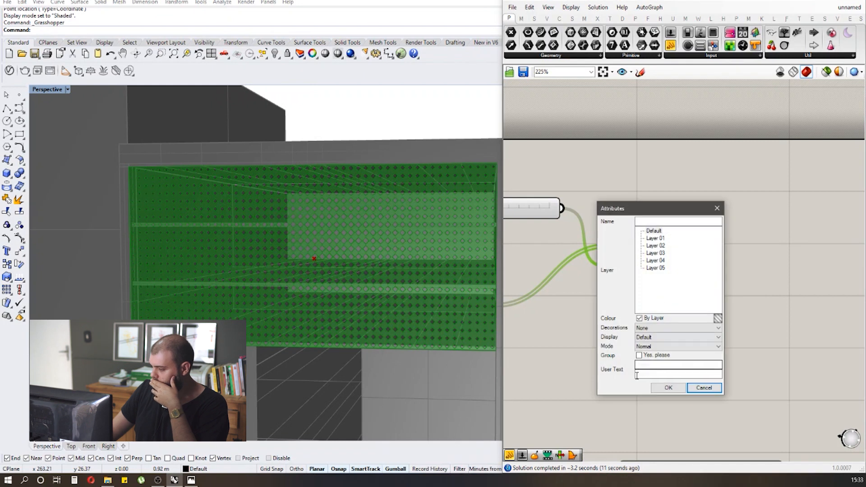
{"action": "left_click", "coordinate": [668, 389]}
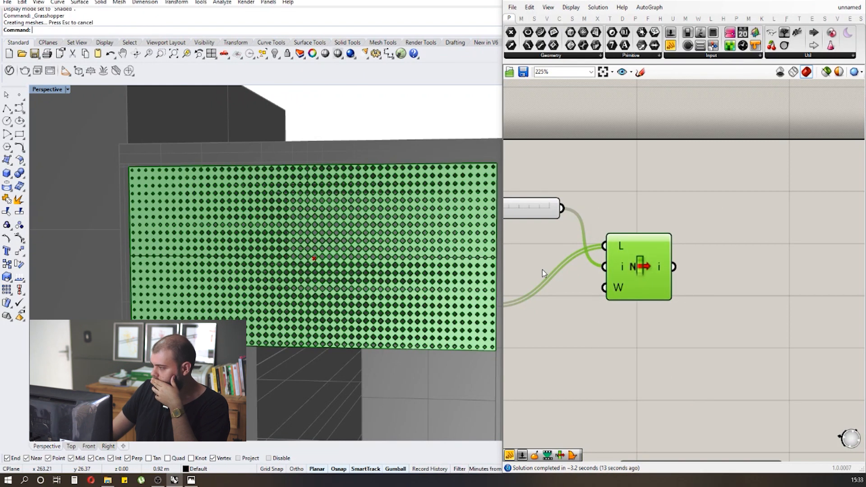
- Hide the Grasshopper window and examine the baked perforated facade up close and from an oblique angle in the Perspective viewport
{"action": "left_click", "coordinate": [854, 1]}
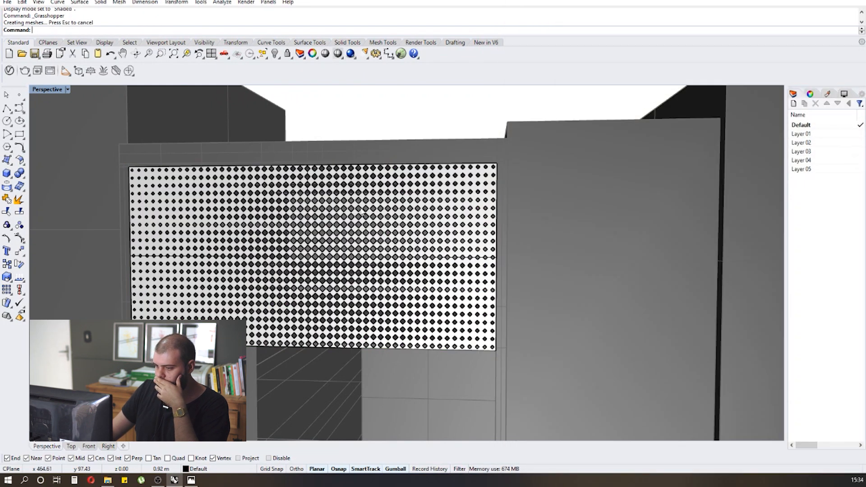
{"action": "scroll", "coordinate": [351, 229], "scroll_direction": "down", "scroll_amount": 3}
{"action": "mouse_move", "coordinate": [352, 231]}
{"action": "right_mouse_down"}
{"action": "mouse_move", "coordinate": [335, 224]}
{"action": "mouse_move", "coordinate": [342, 225]}
{"action": "right_mouse_up"}
{"action": "scroll", "coordinate": [291, 224], "scroll_direction": "up", "scroll_amount": 6}
{"action": "mouse_move", "coordinate": [287, 226]}
{"action": "right_mouse_down"}
{"action": "mouse_move", "coordinate": [295, 227]}
{"action": "mouse_move", "coordinate": [288, 222]}
{"action": "right_mouse_up"}
{"action": "scroll", "coordinate": [294, 226], "scroll_direction": "down", "scroll_amount": 3}
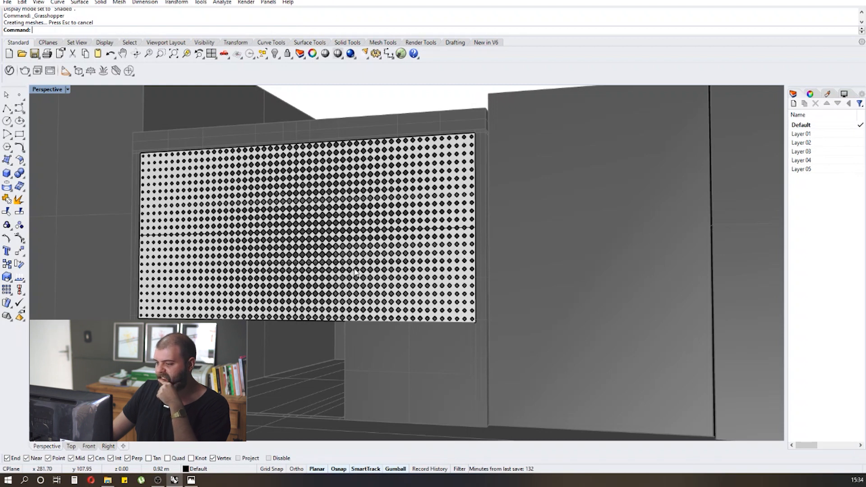
- Bring the Grasshopper definition back beside the Perspective view of the baked facade
{"action": "scroll", "coordinate": [358, 234], "scroll_direction": "down", "scroll_amount": 3}
{"action": "right_click_drag", "start_coordinate": [358, 234], "coordinate": [358, 245]}
{"action": "mouse_move", "coordinate": [162, 482]}
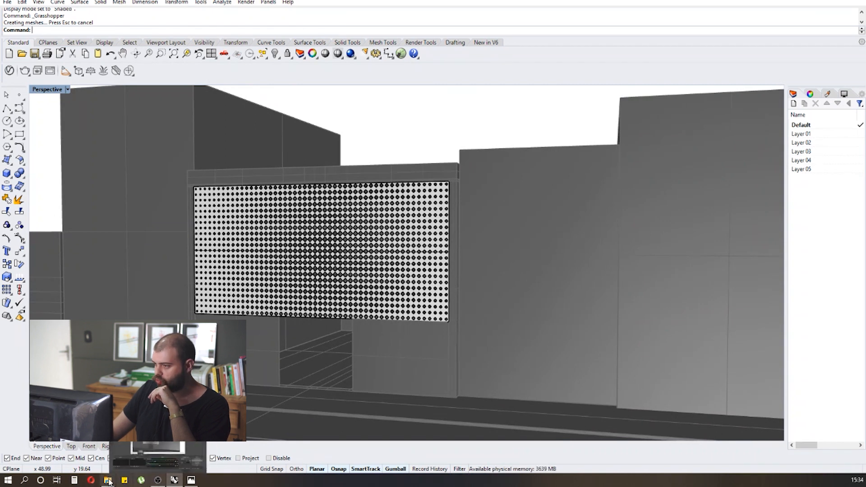
{"action": "left_click", "coordinate": [189, 453]}
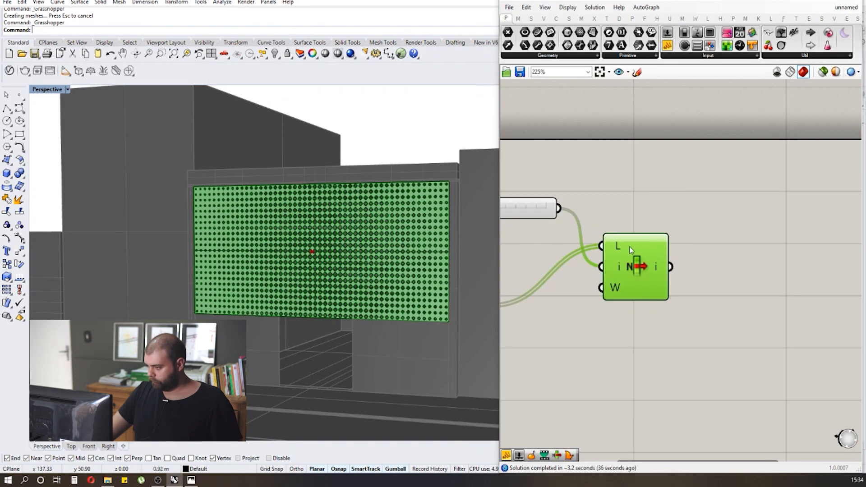
- Disable the List Item component together with its Index slider
{"action": "left_click", "coordinate": [720, 341]}
{"action": "scroll", "coordinate": [720, 253], "scroll_direction": "down", "scroll_amount": 3}
{"action": "left_click_drag", "start_coordinate": [726, 309], "coordinate": [653, 208]}
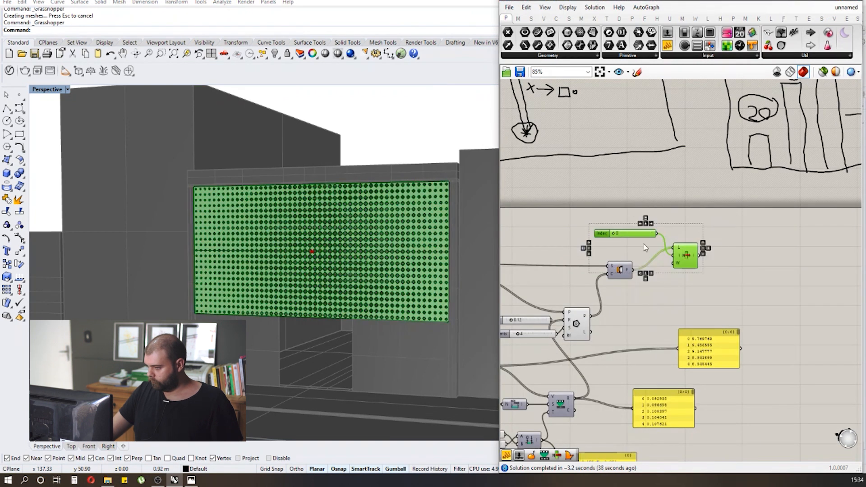
{"action": "middle_click", "coordinate": [643, 244]}
{"action": "left_click", "coordinate": [684, 244]}
{"action": "scroll", "coordinate": [694, 239], "scroll_direction": "up", "scroll_amount": 3}
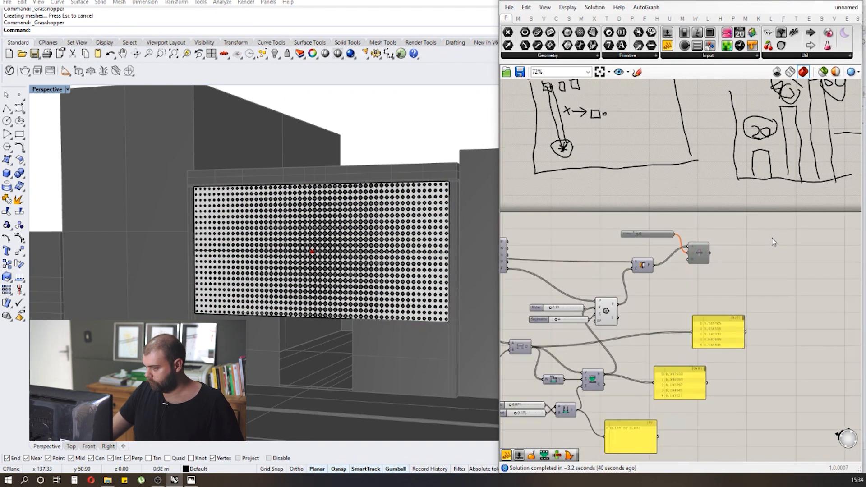
- Re-enable the List Item component and its Index slider
{"action": "left_click", "coordinate": [655, 260]}
{"action": "middle_click", "coordinate": [657, 258]}
{"action": "left_click", "coordinate": [684, 260]}
{"action": "right_click_drag", "start_coordinate": [585, 239], "coordinate": [619, 238]}
{"action": "scroll", "coordinate": [626, 234], "scroll_direction": "up", "scroll_amount": 1}
{"action": "middle_click", "coordinate": [636, 227]}
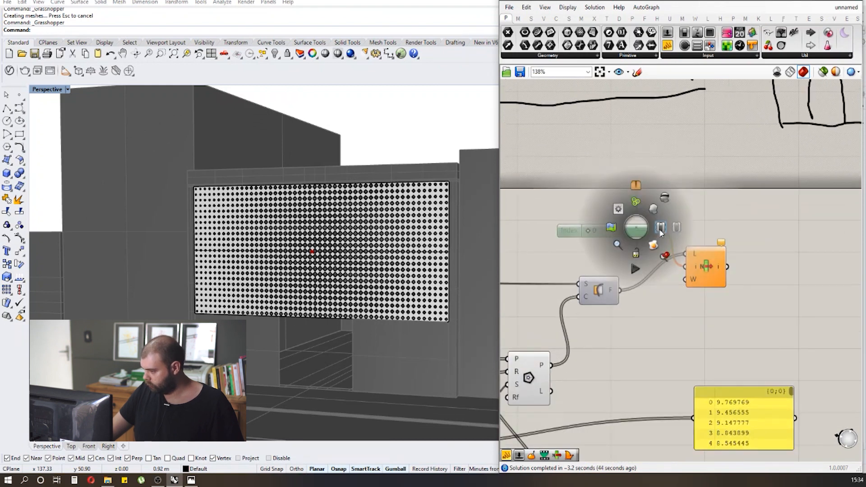
{"action": "left_click", "coordinate": [659, 229]}
- Disable the Surface Split component so the facade is no longer cut by the diamond pattern
{"action": "left_click", "coordinate": [736, 217]}
{"action": "scroll", "coordinate": [738, 216], "scroll_direction": "down", "scroll_amount": 3}
{"action": "scroll", "coordinate": [649, 249], "scroll_direction": "up", "scroll_amount": 2}
{"action": "left_click", "coordinate": [647, 262]}
{"action": "middle_click", "coordinate": [647, 262]}
{"action": "left_click", "coordinate": [686, 262]}
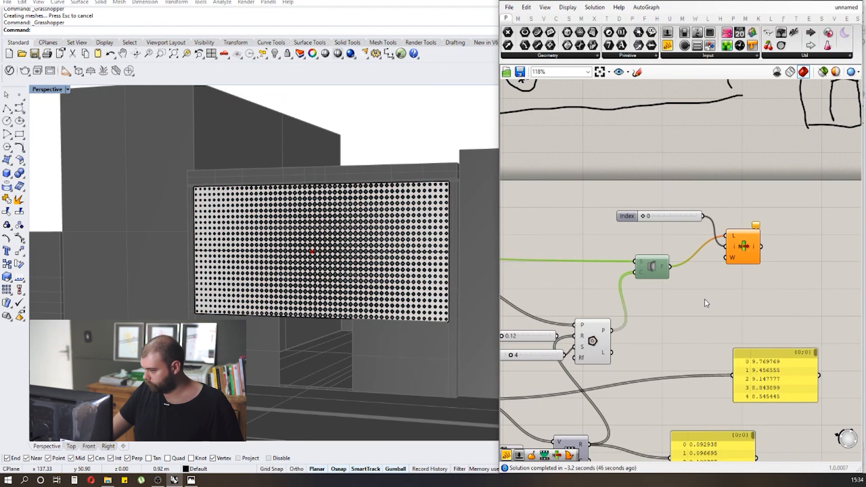
{"action": "left_click", "coordinate": [705, 299]}
{"action": "scroll", "coordinate": [769, 243], "scroll_direction": "down", "scroll_amount": 3}
{"action": "scroll", "coordinate": [680, 305], "scroll_direction": "up", "scroll_amount": 3}
{"action": "left_click", "coordinate": [654, 299]}
{"action": "left_click", "coordinate": [744, 253]}
{"action": "scroll", "coordinate": [757, 243], "scroll_direction": "down", "scroll_amount": 4}
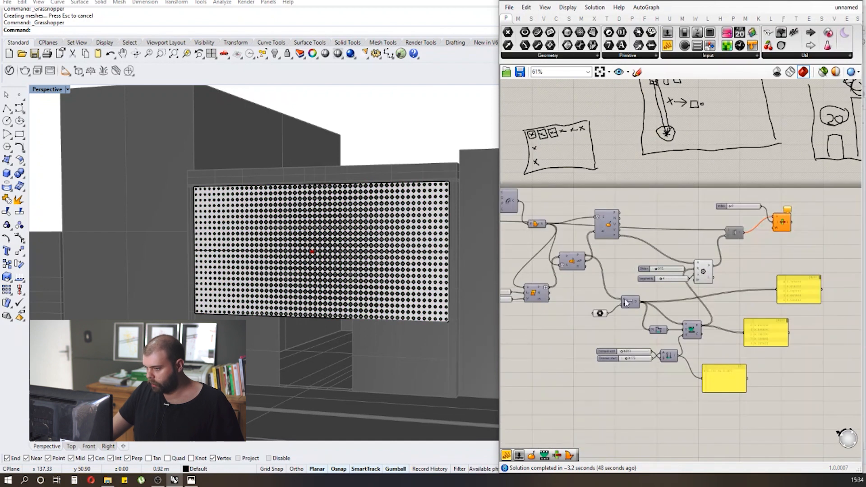
{"action": "scroll", "coordinate": [626, 302], "scroll_direction": "up", "scroll_amount": 4}
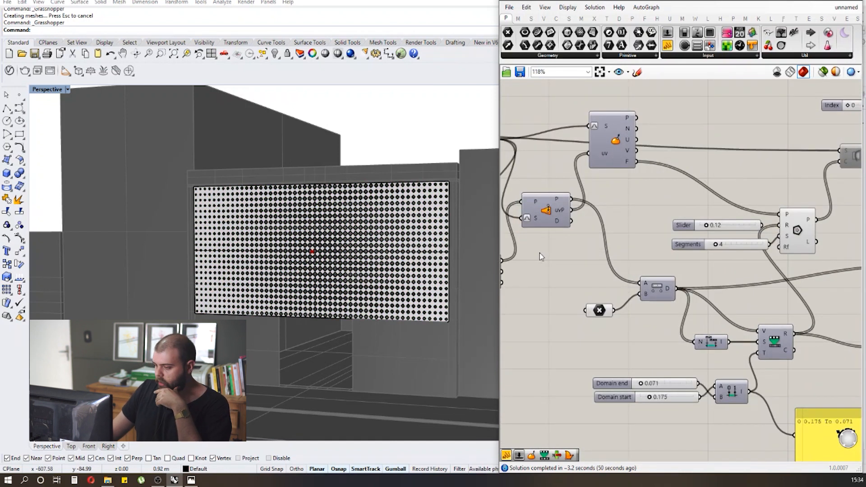
- Delete the baked perforated facade surface from the Rhino model
{"action": "right_click_drag", "start_coordinate": [411, 232], "coordinate": [290, 255]}
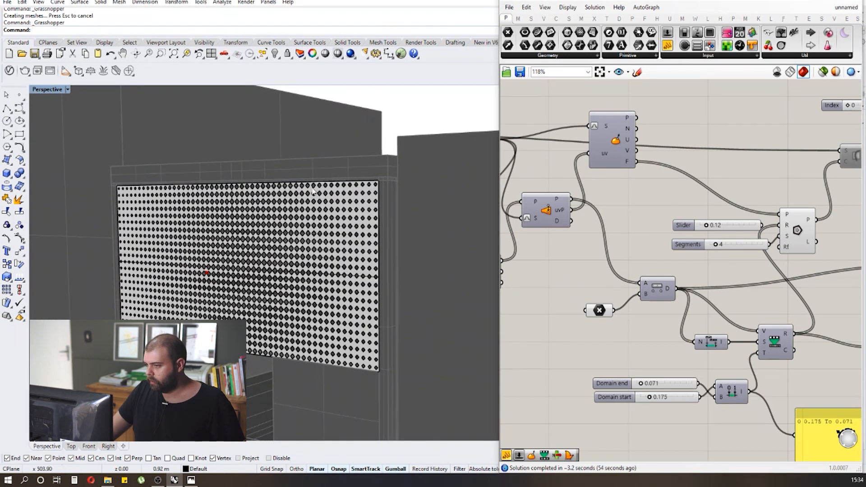
{"action": "left_click", "coordinate": [242, 222]}
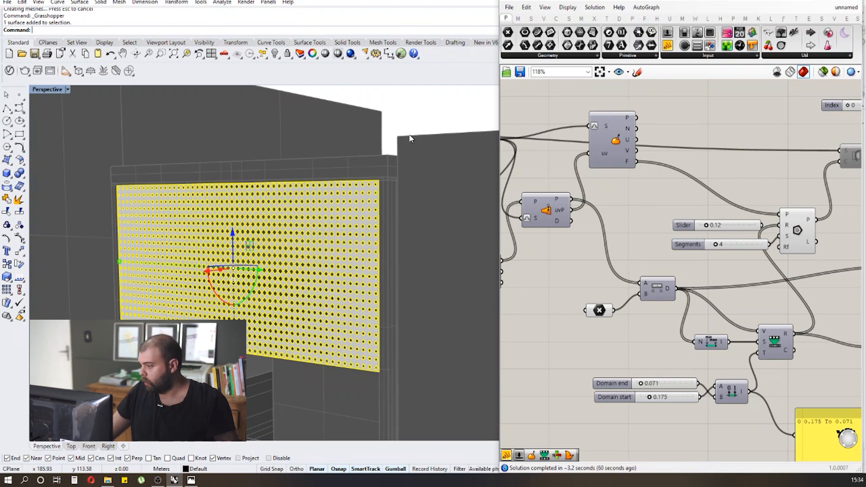
{"action": "right_click_drag", "start_coordinate": [550, 177], "coordinate": [418, 180]}
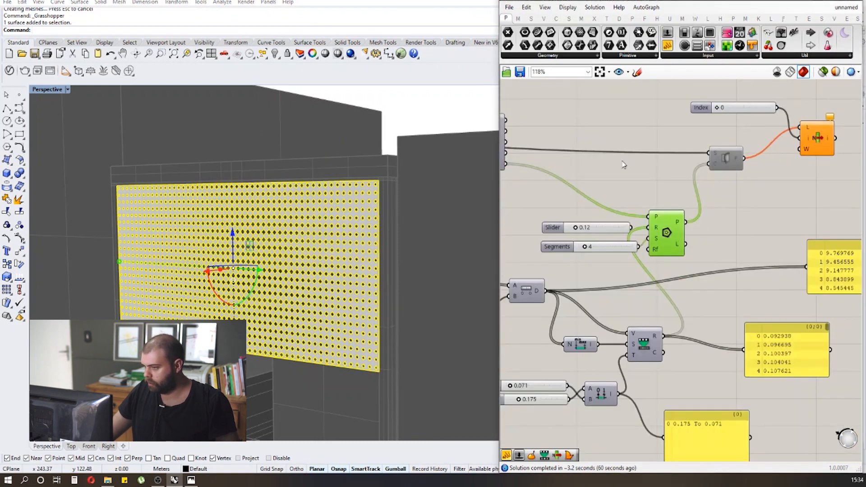
{"action": "left_click", "coordinate": [418, 91]}
{"action": "left_click", "coordinate": [667, 238]}
{"action": "left_click", "coordinate": [633, 184]}
{"action": "left_click", "coordinate": [331, 205]}
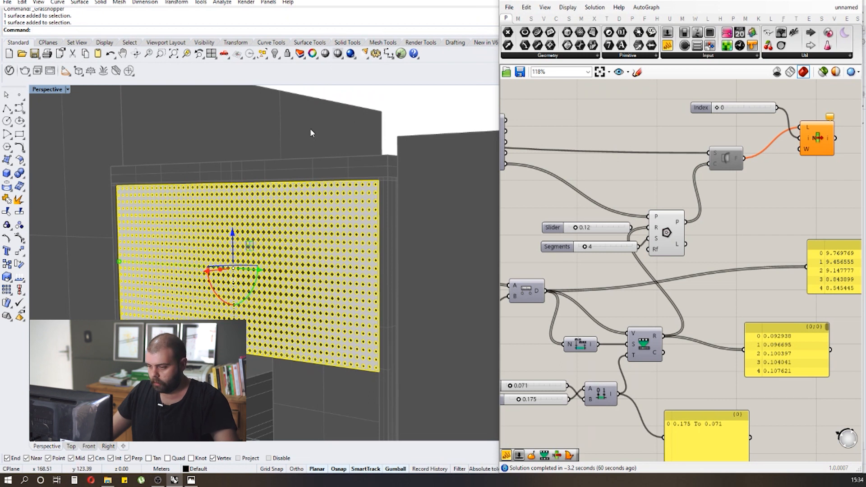
{"action": "key", "text": "Delete"}
- Show the hidden original facade surface again in the Rhino model
{"action": "scroll", "coordinate": [324, 185], "scroll_direction": "down", "scroll_amount": 3}
{"action": "scroll", "coordinate": [318, 201], "scroll_direction": "up", "scroll_amount": 2}
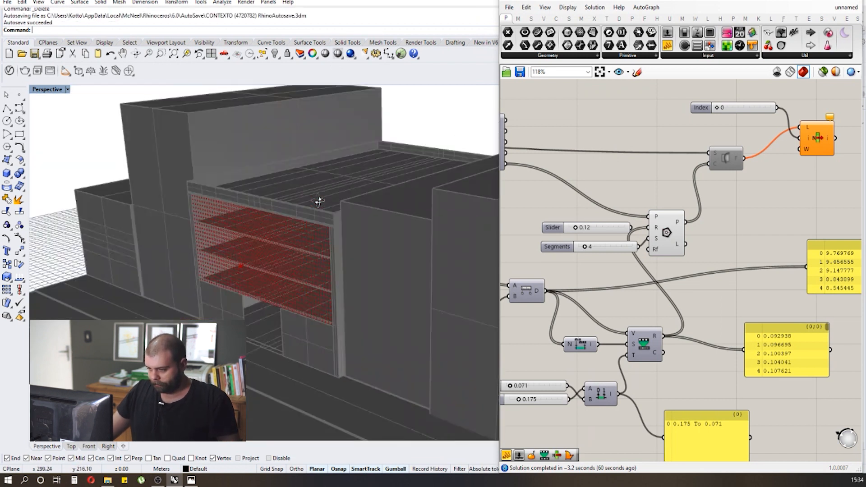
{"action": "scroll", "coordinate": [318, 201], "scroll_direction": "down", "scroll_amount": 3}
{"action": "scroll", "coordinate": [351, 149], "scroll_direction": "up", "scroll_amount": 4}
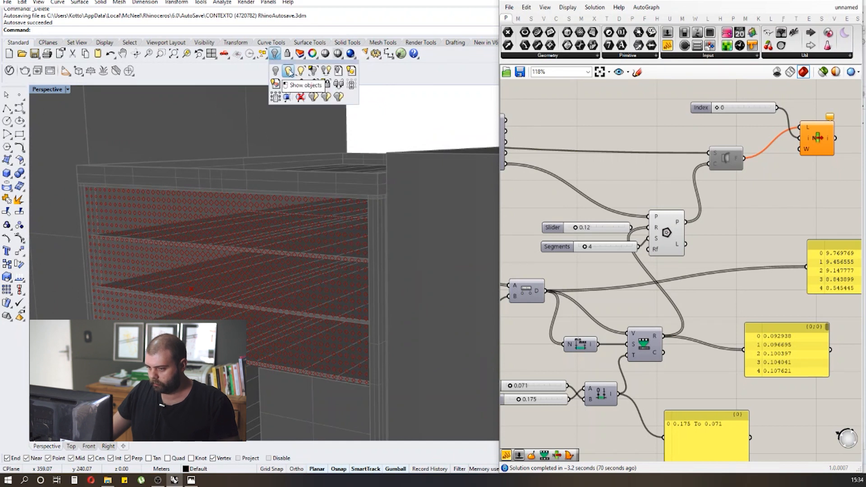
{"action": "left_click", "coordinate": [275, 54]}
{"action": "scroll", "coordinate": [328, 174], "scroll_direction": "up", "scroll_amount": 2}
{"action": "scroll", "coordinate": [306, 189], "scroll_direction": "up", "scroll_amount": 3}
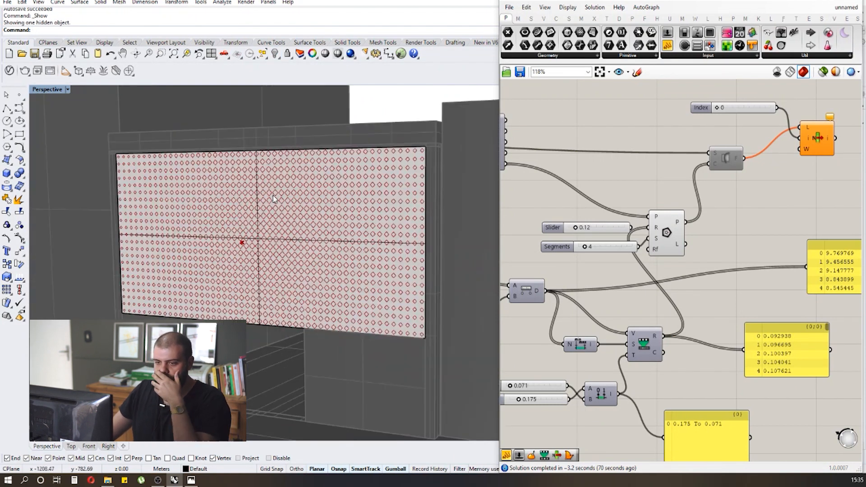
- With the Cen snap off, draw a degree-3 control point curve from the facade's lower-left to upper-right corner, using control points on its top and bottom edges
{"action": "left_click", "coordinate": [19, 109]}
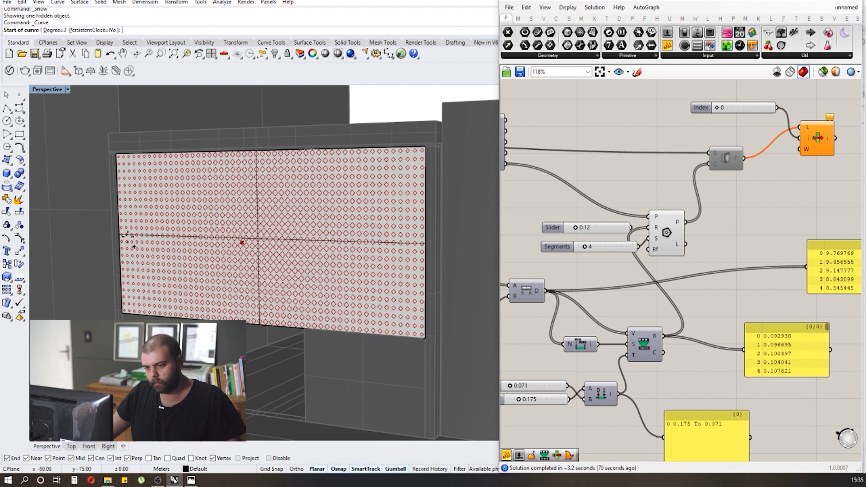
{"action": "key", "text": "Escape"}
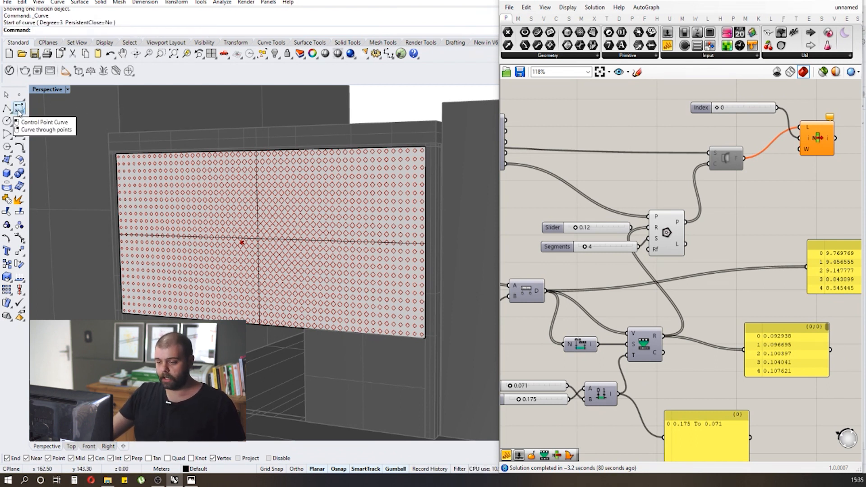
{"action": "left_click", "coordinate": [19, 108]}
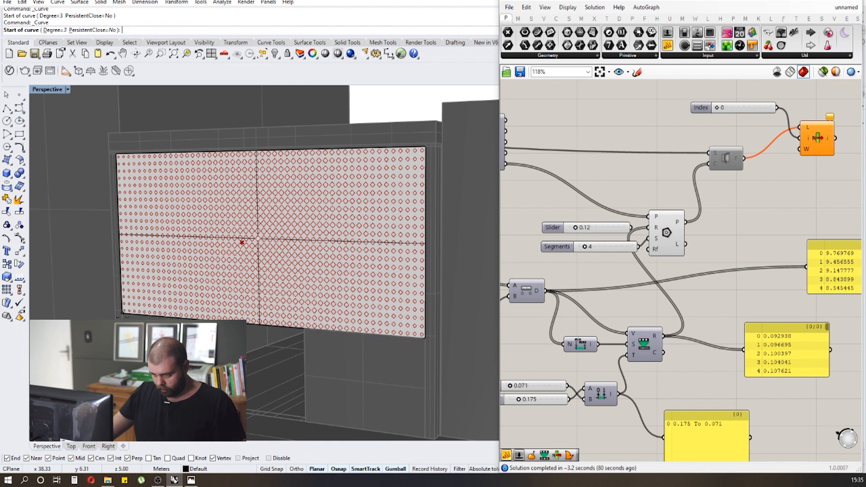
{"action": "left_click", "coordinate": [92, 458]}
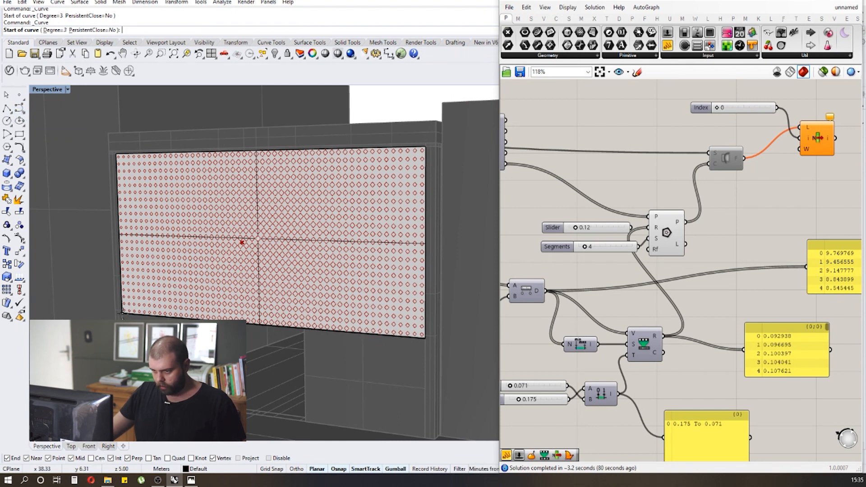
{"action": "left_click", "coordinate": [123, 312]}
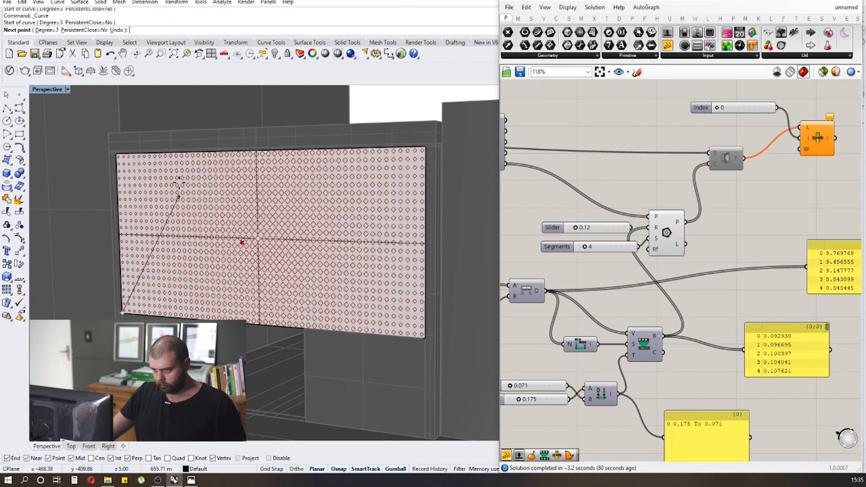
{"action": "mouse_move", "coordinate": [167, 271]}
{"action": "right_mouse_down"}
{"action": "mouse_move", "coordinate": [97, 311]}
{"action": "mouse_move", "coordinate": [157, 267]}
{"action": "right_mouse_up"}
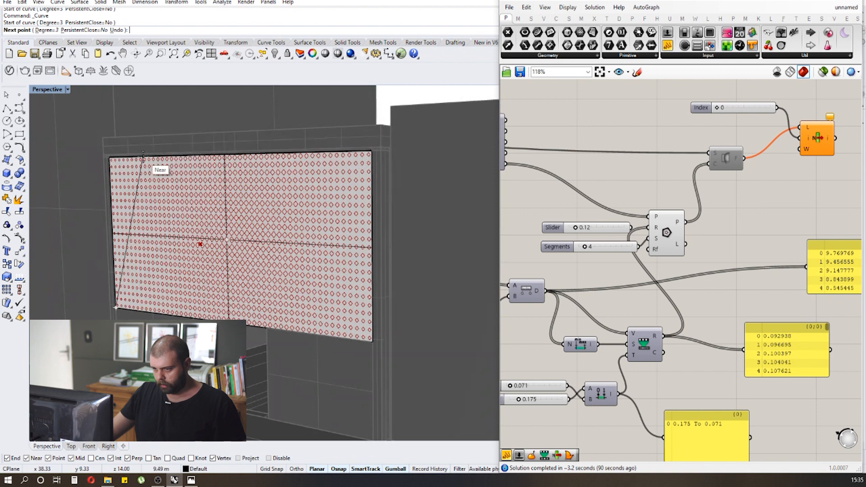
{"action": "left_click", "coordinate": [143, 157]}
{"action": "mouse_move", "coordinate": [223, 275]}
{"action": "right_mouse_down"}
{"action": "mouse_move", "coordinate": [150, 290]}
{"action": "mouse_move", "coordinate": [230, 281]}
{"action": "right_mouse_up"}
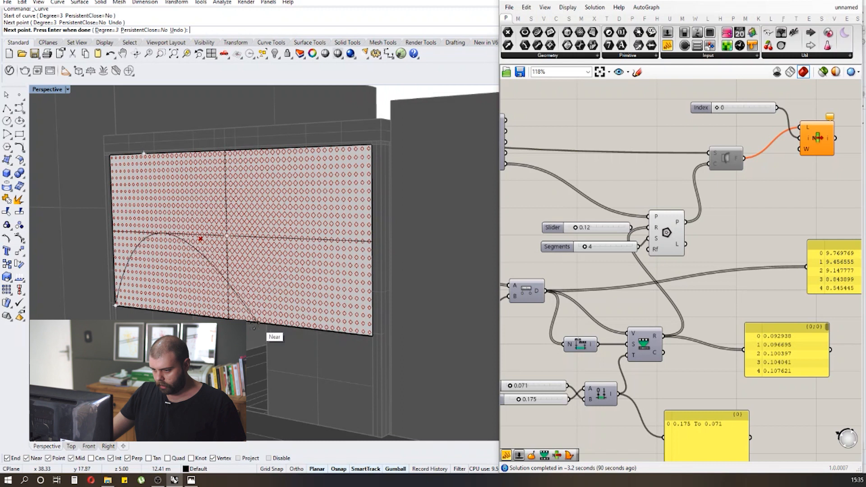
{"action": "left_click", "coordinate": [249, 320]}
{"action": "left_click", "coordinate": [370, 146]}
{"action": "key", "text": "Return"}
{"action": "scroll", "coordinate": [328, 230], "scroll_direction": "up", "scroll_amount": 4}
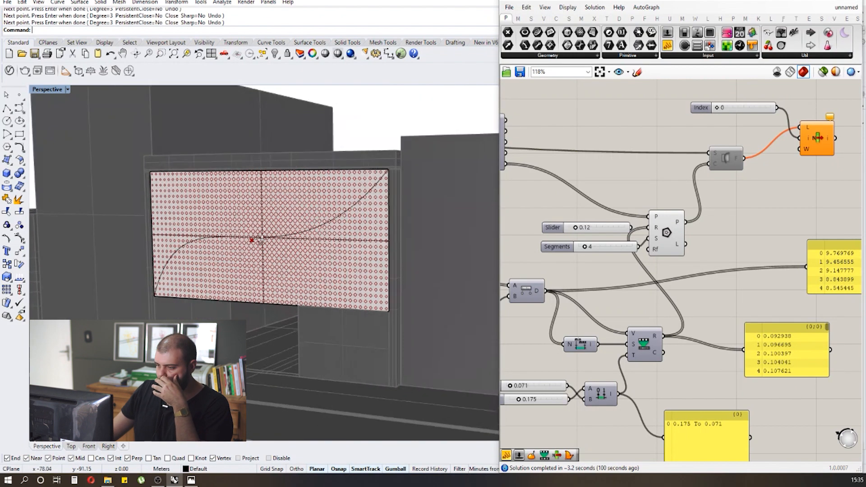
- Select the new curve to inspect its path across the facade, and clear the selection
{"action": "left_click", "coordinate": [327, 229]}
{"action": "left_click", "coordinate": [363, 254]}
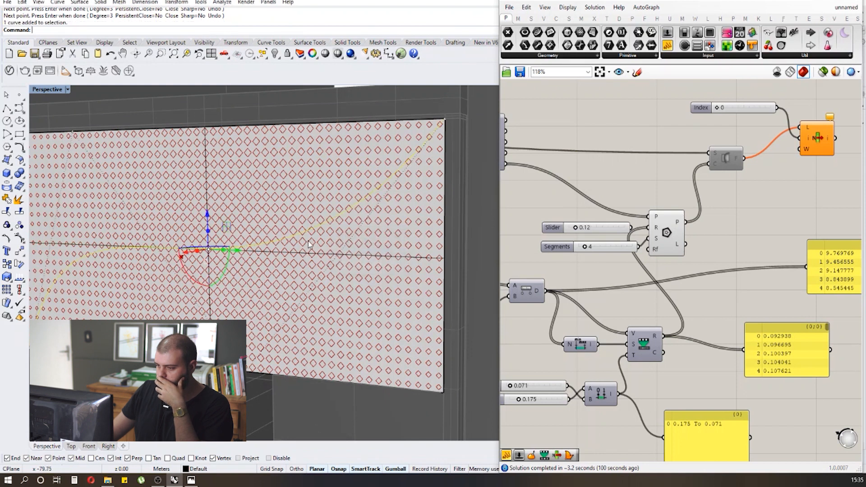
{"action": "scroll", "coordinate": [364, 255], "scroll_direction": "down", "scroll_amount": 4}
{"action": "key", "text": "Escape"}
{"action": "scroll", "coordinate": [252, 199], "scroll_direction": "up", "scroll_amount": 2}
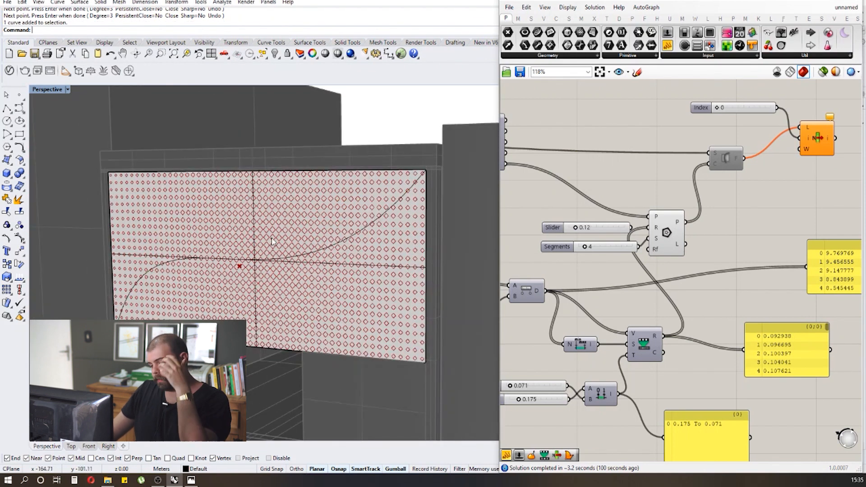
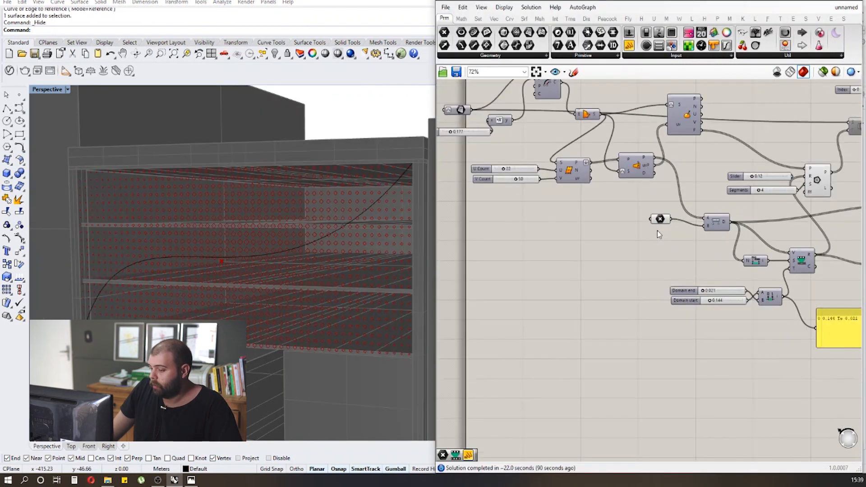
- Add a Curve parameter to the Grasshopper canvas below the surface division components
{"action": "left_click", "coordinate": [334, 227]}
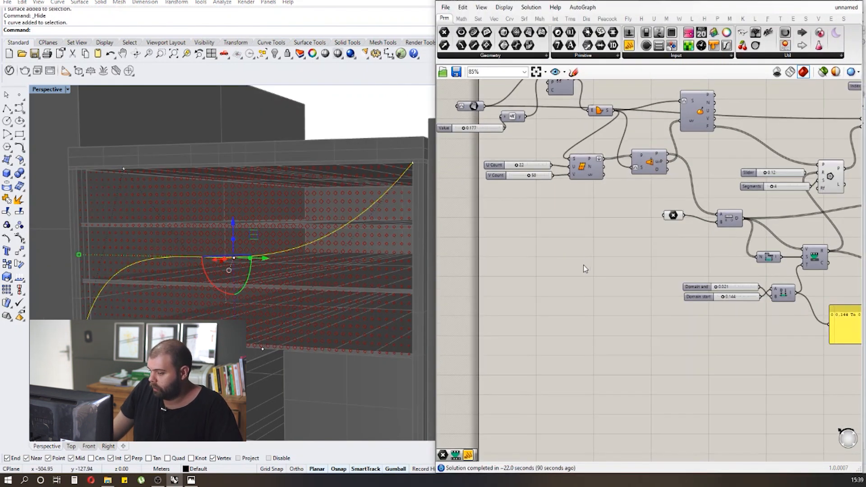
{"action": "scroll", "coordinate": [545, 259], "scroll_direction": "up", "scroll_amount": 1}
{"action": "double_click", "coordinate": [549, 261]}
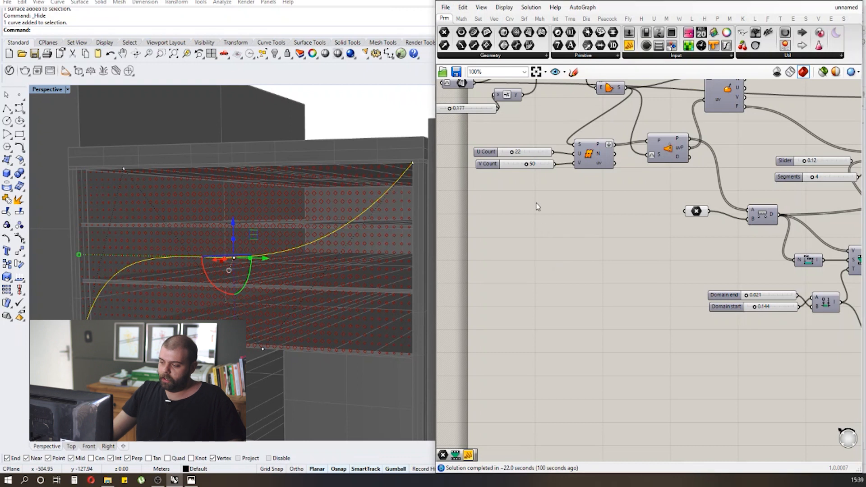
{"action": "double_click", "coordinate": [559, 272]}
{"action": "type", "text": "curve"}
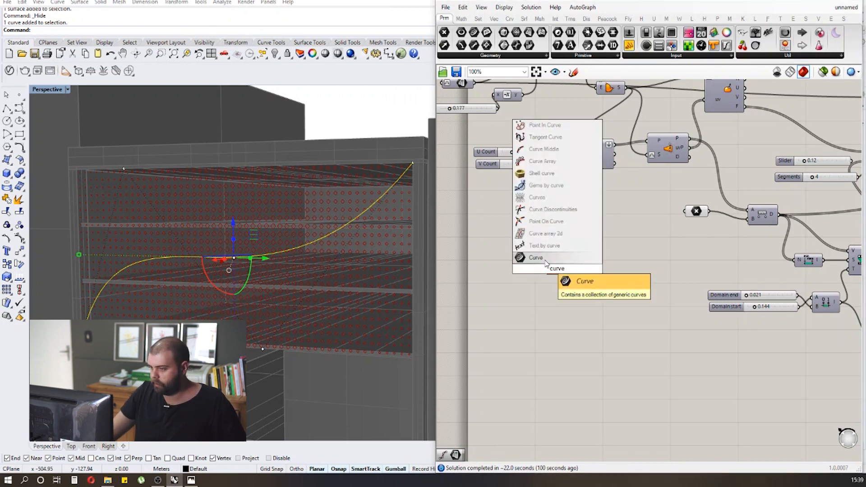
{"action": "key", "text": "Return"}
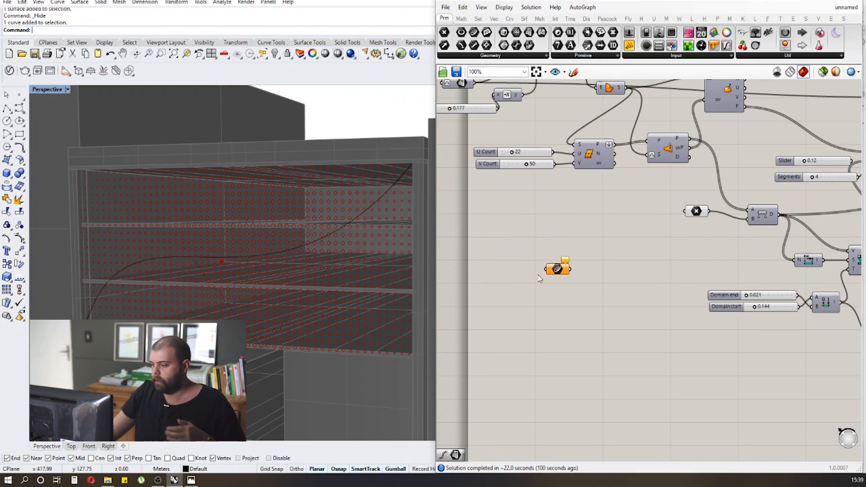
- Reference the S-shaped curve drawn on the facade as the single curve of the new Curve parameter
{"action": "right_click", "coordinate": [567, 270]}
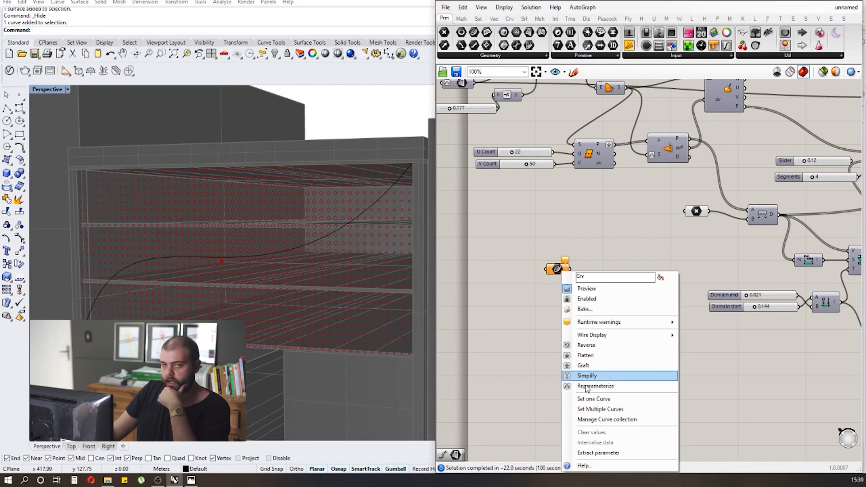
{"action": "left_click", "coordinate": [590, 399]}
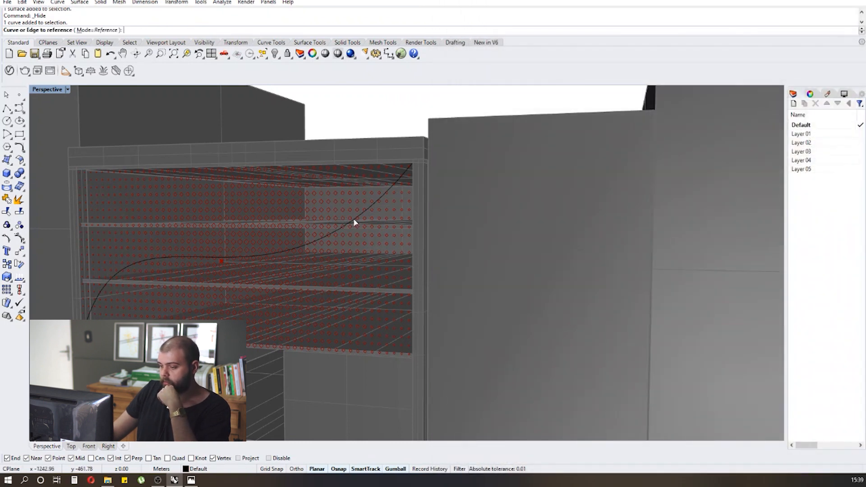
{"action": "left_click", "coordinate": [353, 218]}
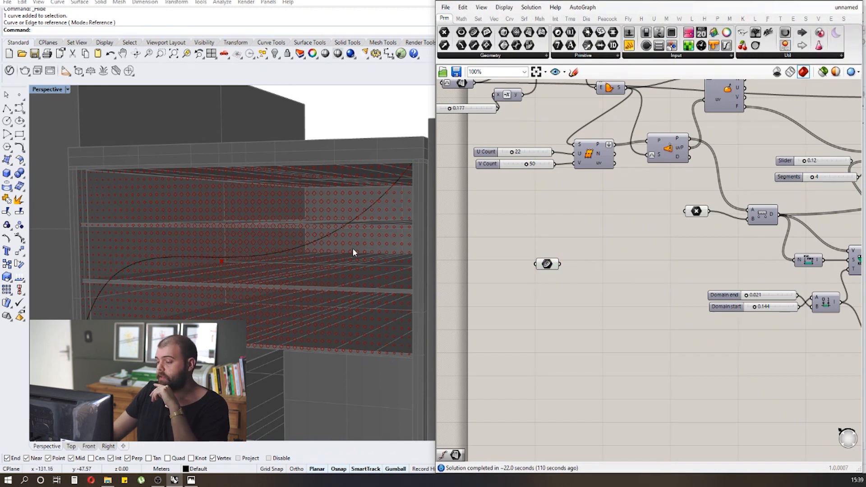
- Add a Divide Curve component beside the new Curve parameter and feed the referenced curve into its C input
{"action": "scroll", "coordinate": [573, 216], "scroll_direction": "down", "scroll_amount": 3}
{"action": "scroll", "coordinate": [586, 266], "scroll_direction": "up", "scroll_amount": 4}
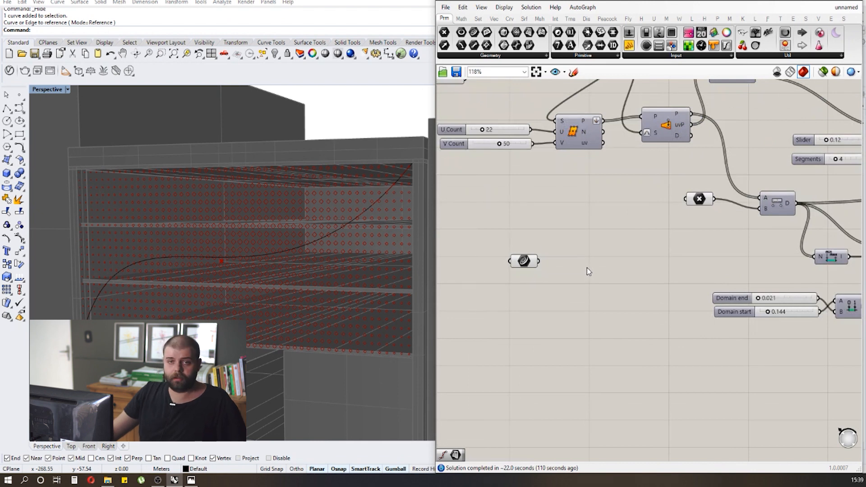
{"action": "double_click", "coordinate": [586, 268]}
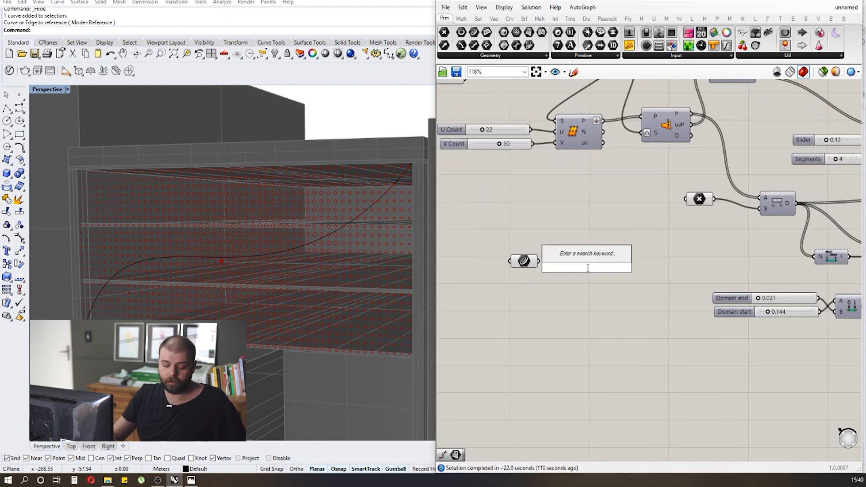
{"action": "type", "text": "divide"}
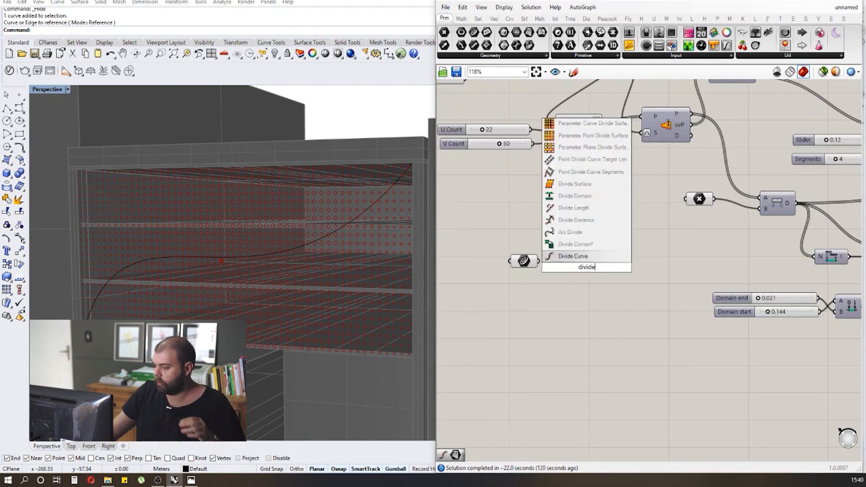
{"action": "left_click", "coordinate": [588, 255]}
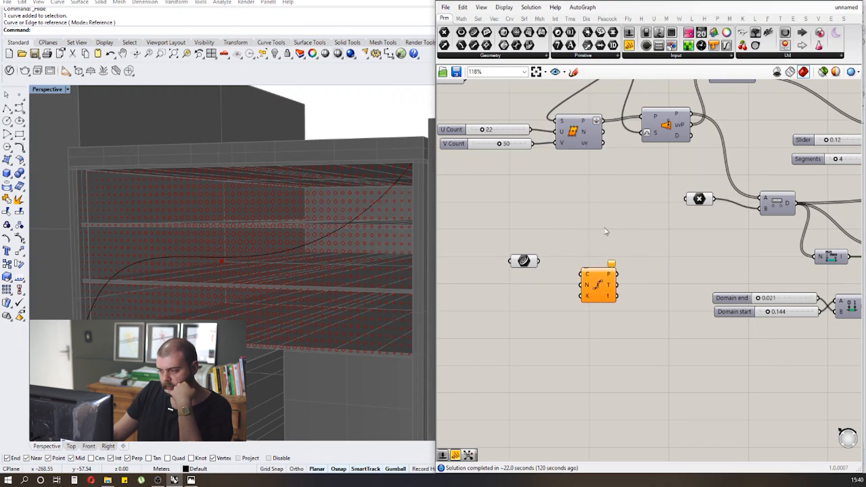
{"action": "scroll", "coordinate": [538, 290], "scroll_direction": "up", "scroll_amount": 3}
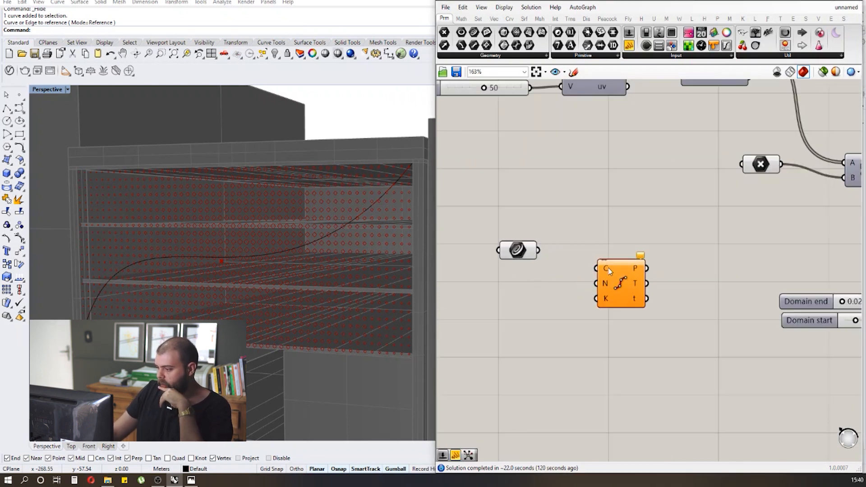
{"action": "left_click_drag", "start_coordinate": [539, 250], "coordinate": [605, 285]}
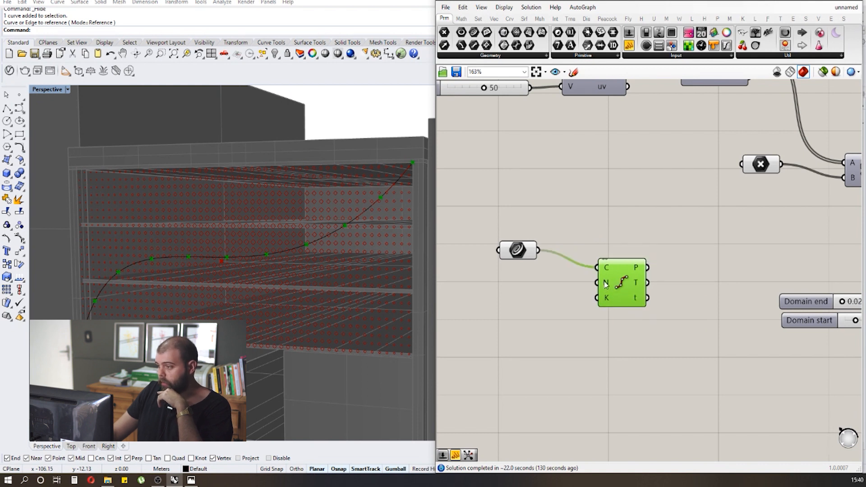
- Copy the U Count slider and connect the copy to the N input of Divide Curve
{"action": "scroll", "coordinate": [692, 307], "scroll_direction": "down", "scroll_amount": 3}
{"action": "left_click", "coordinate": [676, 268]}
{"action": "scroll", "coordinate": [620, 236], "scroll_direction": "up", "scroll_amount": 3}
{"action": "scroll", "coordinate": [635, 214], "scroll_direction": "down", "scroll_amount": 2}
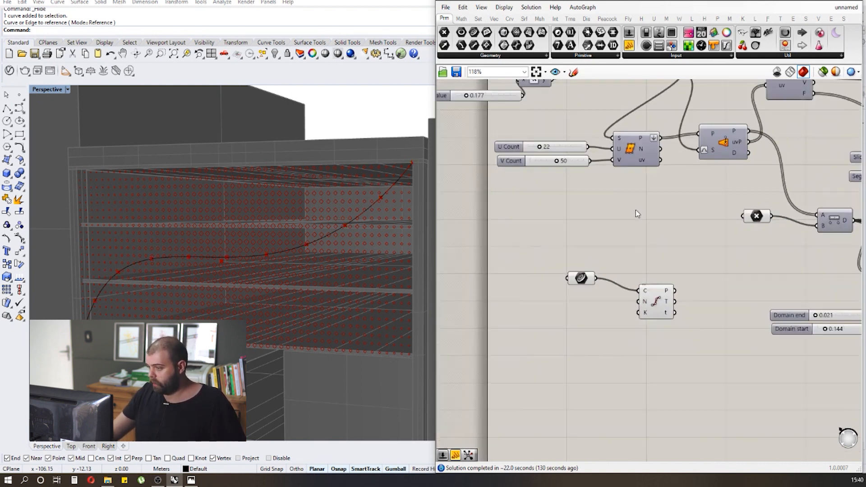
{"action": "scroll", "coordinate": [582, 163], "scroll_direction": "up", "scroll_amount": 2}
{"action": "left_click", "coordinate": [563, 141]}
{"action": "key", "text": "ctrl+c"}
{"action": "key", "text": "ctrl+v"}
{"action": "left_click_drag", "start_coordinate": [563, 148], "coordinate": [675, 338]}
{"action": "scroll", "coordinate": [579, 365], "scroll_direction": "up", "scroll_amount": 2}
{"action": "left_click", "coordinate": [648, 382]}
{"action": "scroll", "coordinate": [540, 261], "scroll_direction": "up", "scroll_amount": 1}
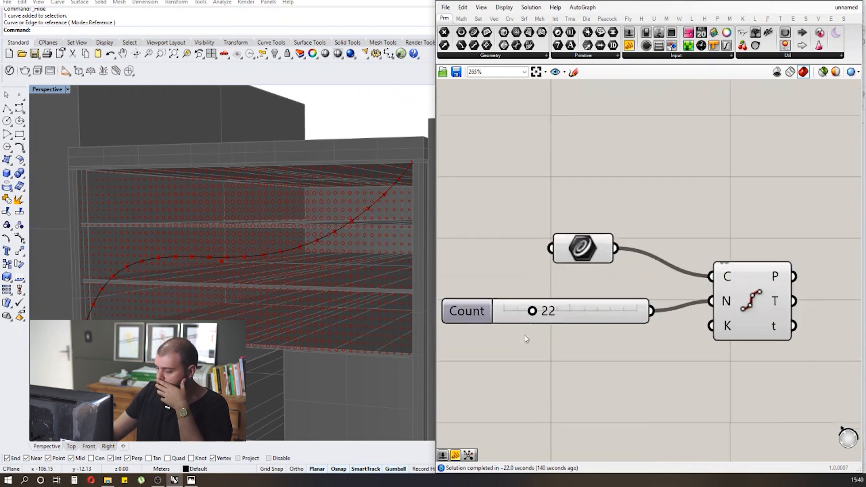
- Set the Count slider of Divide Curve to 15
{"action": "scroll", "coordinate": [525, 338], "scroll_direction": "up", "scroll_amount": 1}
{"action": "mouse_move", "coordinate": [537, 308]}
{"action": "left_mouse_down"}
{"action": "mouse_move", "coordinate": [663, 307]}
{"action": "mouse_move", "coordinate": [508, 308]}
{"action": "mouse_move", "coordinate": [527, 308]}
{"action": "left_mouse_up"}
{"action": "double_click", "coordinate": [569, 306]}
{"action": "type", "text": "15"}
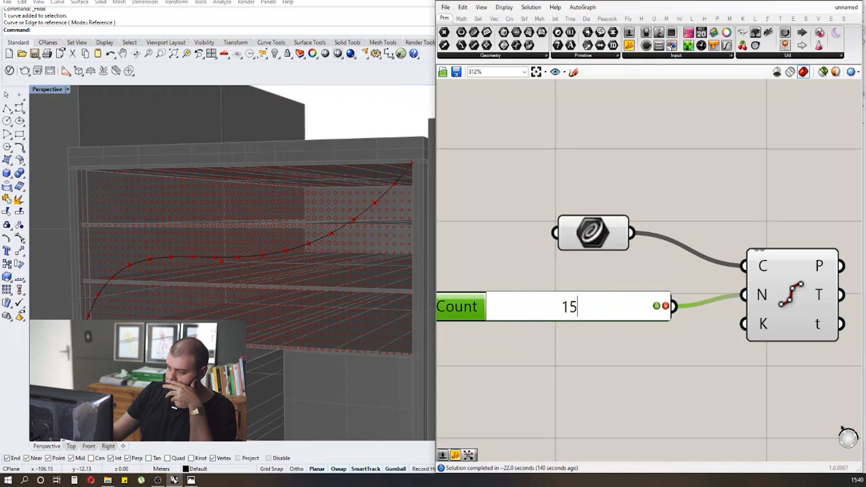
{"action": "key", "text": "Return"}
{"action": "double_click", "coordinate": [569, 307]}
{"action": "type", "text": "15"}
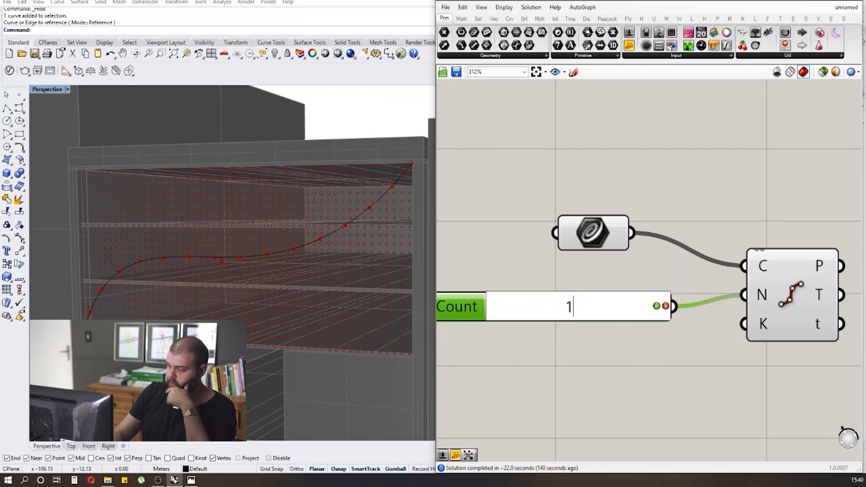
{"action": "key", "text": "Return"}
- Widen the spacing between Divide Curve and its Curve parameter and Count slider on the canvas
{"action": "scroll", "coordinate": [488, 274], "scroll_direction": "down", "scroll_amount": 4}
{"action": "scroll", "coordinate": [734, 223], "scroll_direction": "up", "scroll_amount": 3}
{"action": "scroll", "coordinate": [564, 318], "scroll_direction": "down", "scroll_amount": 3}
{"action": "left_click", "coordinate": [571, 323]}
{"action": "mouse_move", "coordinate": [570, 321]}
{"action": "left_mouse_down"}
{"action": "mouse_move", "coordinate": [625, 304]}
{"action": "mouse_move", "coordinate": [565, 313]}
{"action": "left_mouse_up"}
{"action": "left_click", "coordinate": [646, 279]}
{"action": "scroll", "coordinate": [584, 301], "scroll_direction": "down", "scroll_amount": 3}
{"action": "scroll", "coordinate": [612, 304], "scroll_direction": "up", "scroll_amount": 2}
{"action": "left_click", "coordinate": [606, 302]}
{"action": "scroll", "coordinate": [683, 269], "scroll_direction": "down", "scroll_amount": 1}
{"action": "scroll", "coordinate": [573, 305], "scroll_direction": "up", "scroll_amount": 2}
{"action": "left_click", "coordinate": [611, 270]}
{"action": "scroll", "coordinate": [641, 291], "scroll_direction": "down", "scroll_amount": 1}
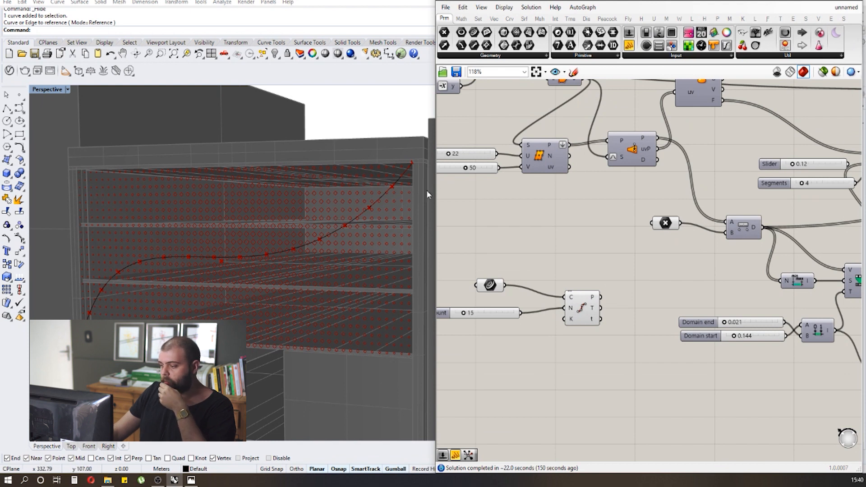
- Select the attractor Point parameter and move its point higher on the facade, above the S-shaped curve
{"action": "scroll", "coordinate": [507, 288], "scroll_direction": "up", "scroll_amount": 3}
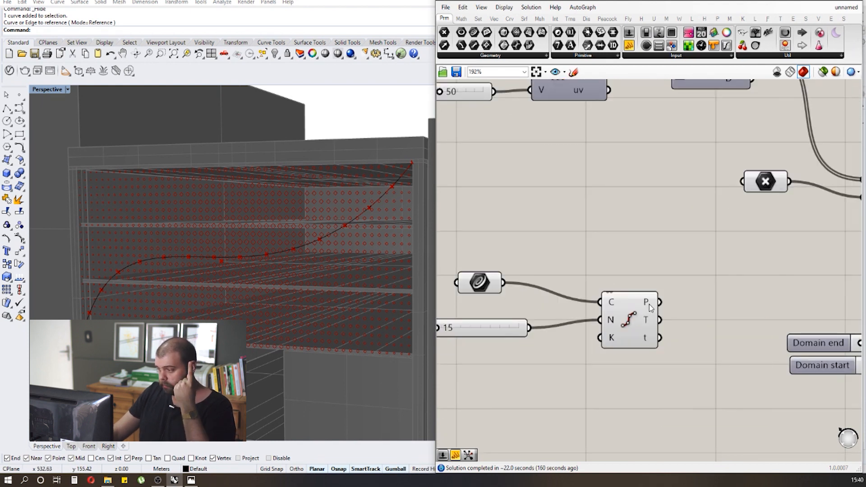
{"action": "right_click_drag", "start_coordinate": [636, 303], "coordinate": [542, 344]}
{"action": "left_click", "coordinate": [670, 222]}
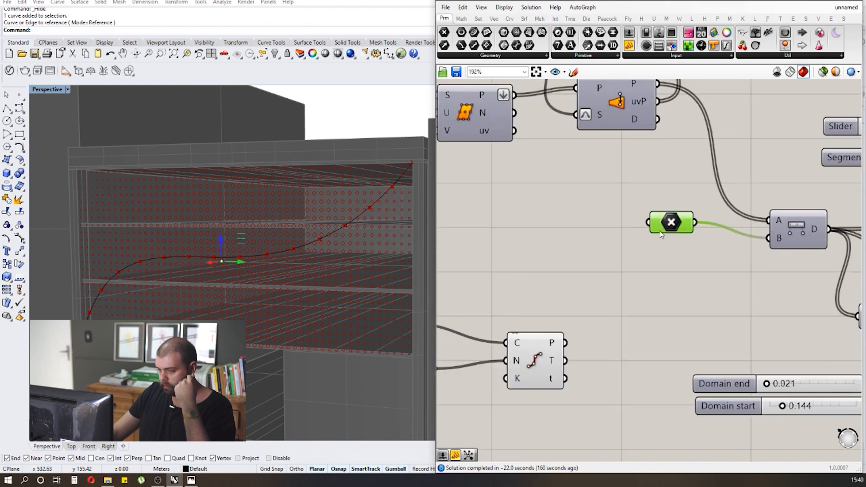
{"action": "left_click_drag", "start_coordinate": [221, 240], "coordinate": [158, 223]}
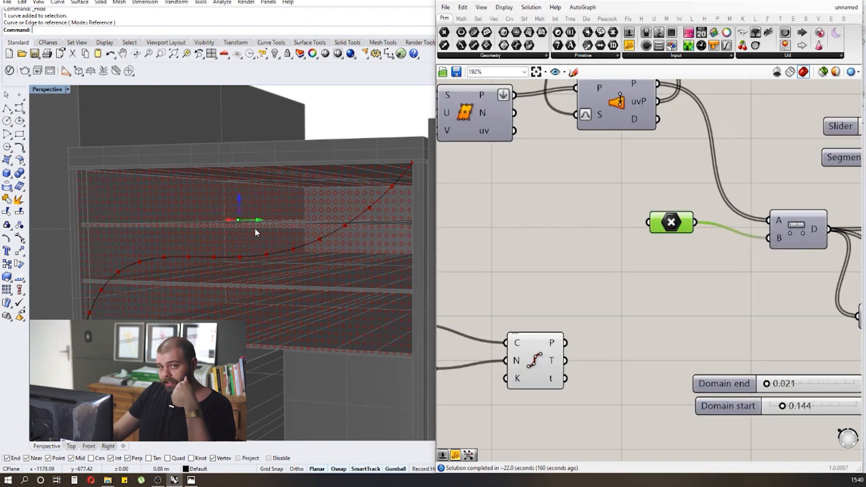
{"action": "left_click", "coordinate": [547, 246]}
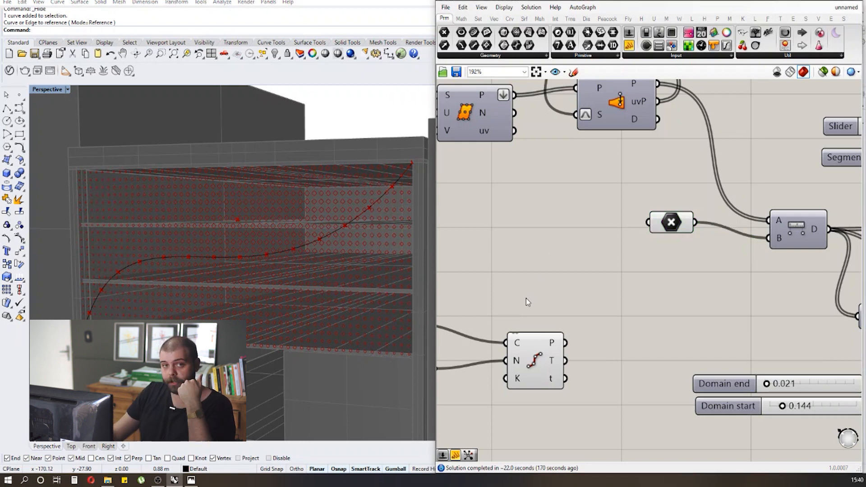
- Shift the Bounds, Remap Numbers and domain components, with their sliders and panels, to free space around Distance
{"action": "scroll", "coordinate": [555, 296], "scroll_direction": "down", "scroll_amount": 5}
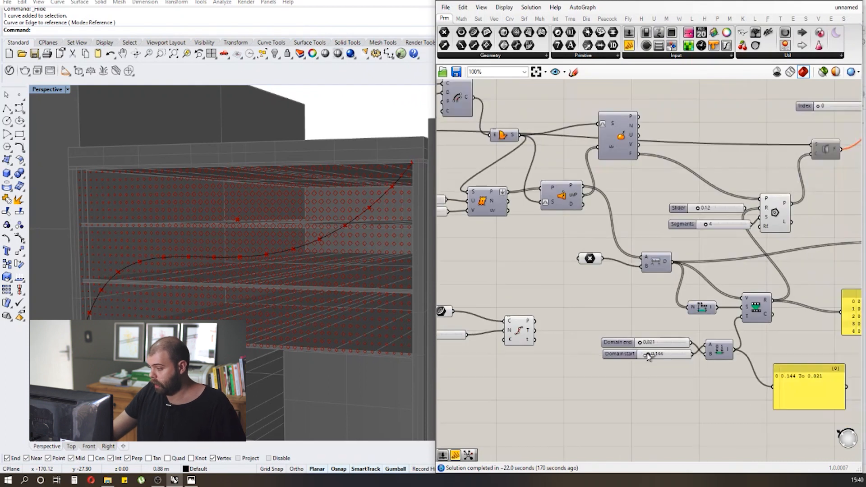
{"action": "scroll", "coordinate": [677, 360], "scroll_direction": "up", "scroll_amount": 3}
{"action": "left_click_drag", "start_coordinate": [767, 393], "coordinate": [532, 288]}
{"action": "left_click_drag", "start_coordinate": [691, 315], "coordinate": [707, 328]}
{"action": "scroll", "coordinate": [706, 328], "scroll_direction": "down", "scroll_amount": 3}
{"action": "left_click_drag", "start_coordinate": [789, 370], "coordinate": [570, 223]}
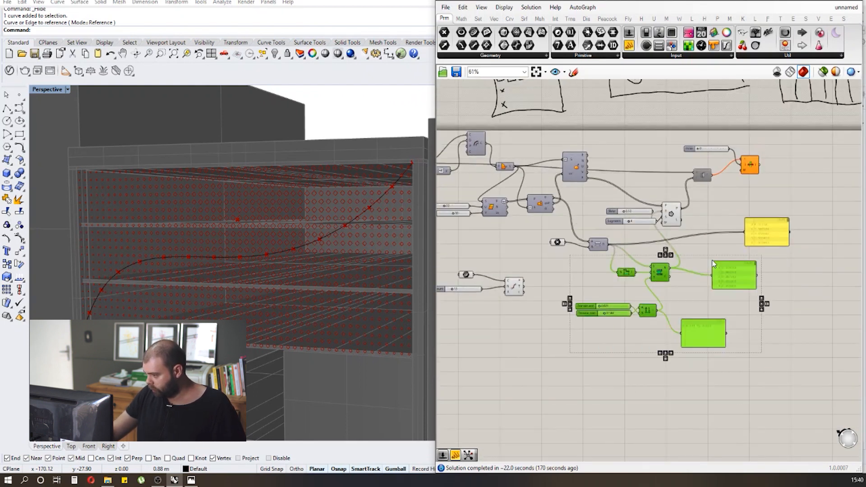
{"action": "scroll", "coordinate": [625, 281], "scroll_direction": "up", "scroll_amount": 3}
{"action": "left_click_drag", "start_coordinate": [625, 280], "coordinate": [641, 279]}
{"action": "left_click", "coordinate": [754, 248]}
- Move the Polygon component together with its radius and Segments sliders farther right on the canvas
{"action": "scroll", "coordinate": [757, 250], "scroll_direction": "down", "scroll_amount": 3}
{"action": "scroll", "coordinate": [722, 221], "scroll_direction": "up", "scroll_amount": 3}
{"action": "left_click_drag", "start_coordinate": [716, 237], "coordinate": [622, 194]}
{"action": "left_click_drag", "start_coordinate": [676, 207], "coordinate": [751, 214]}
{"action": "left_click", "coordinate": [780, 187]}
{"action": "scroll", "coordinate": [721, 226], "scroll_direction": "down", "scroll_amount": 3}
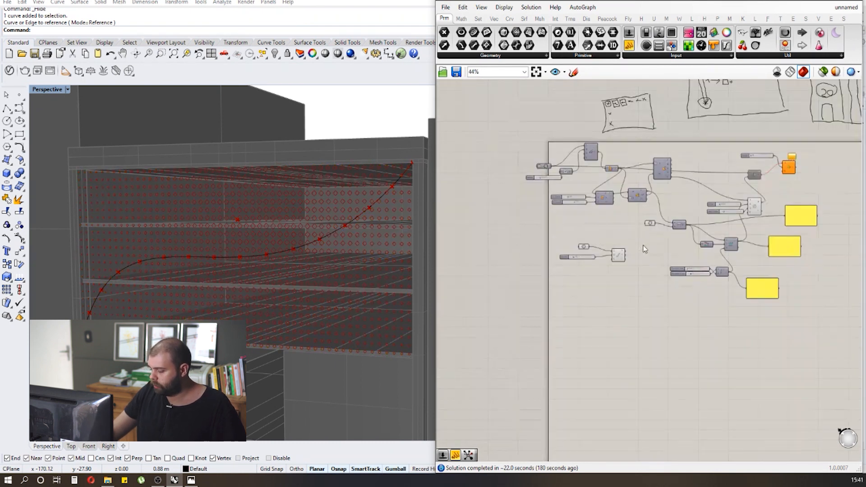
- Add a Closest Point component to the canvas between Divide Curve and the Distance component
{"action": "scroll", "coordinate": [644, 256], "scroll_direction": "up", "scroll_amount": 5}
{"action": "double_click", "coordinate": [644, 257]}
{"action": "type", "text": "closest point"}
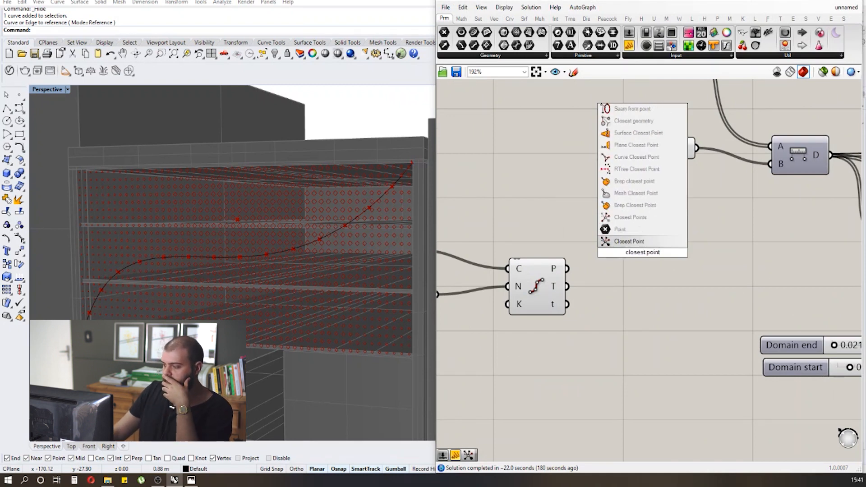
{"action": "left_click", "coordinate": [642, 243]}
{"action": "scroll", "coordinate": [653, 252], "scroll_direction": "down", "scroll_amount": 3}
{"action": "scroll", "coordinate": [657, 255], "scroll_direction": "up", "scroll_amount": 2}
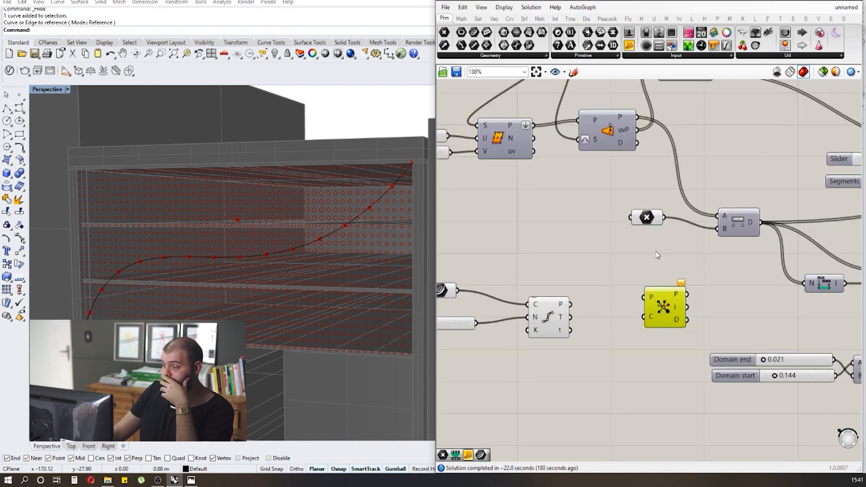
- Adjust the placement of the Distance component and position Closest Point below the attractor Point parameter
{"action": "scroll", "coordinate": [713, 239], "scroll_direction": "up", "scroll_amount": 3}
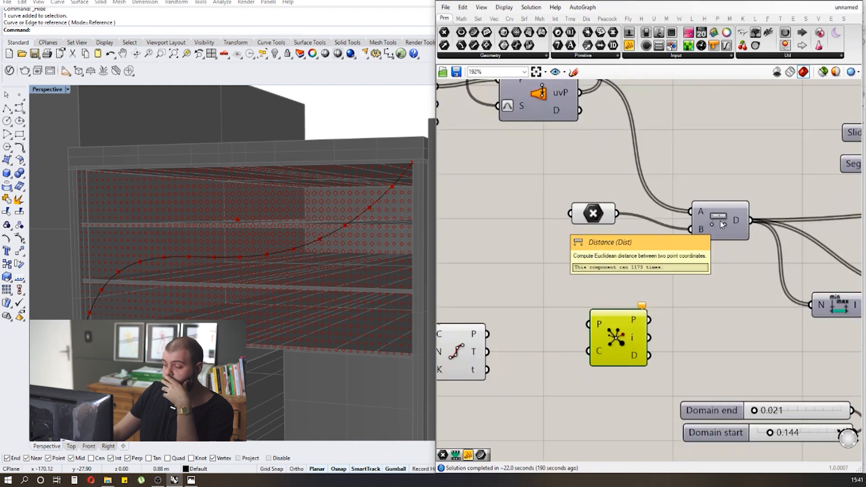
{"action": "scroll", "coordinate": [720, 225], "scroll_direction": "down", "scroll_amount": 3}
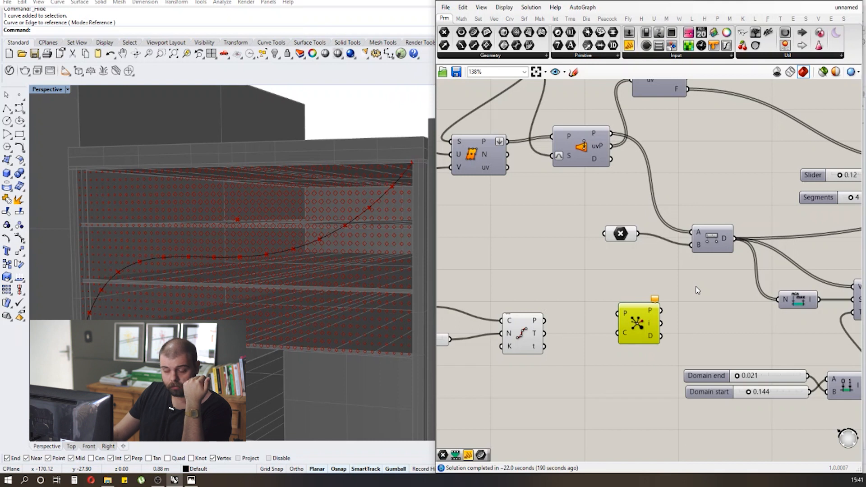
{"action": "scroll", "coordinate": [697, 290], "scroll_direction": "down", "scroll_amount": 2}
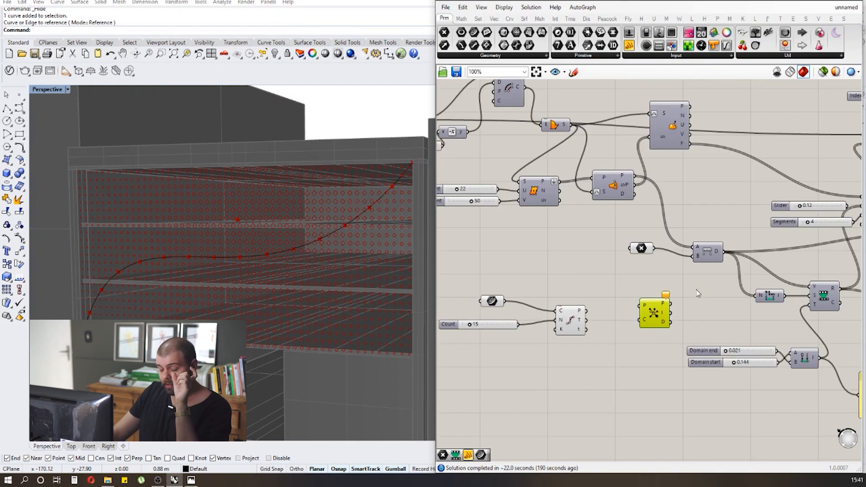
{"action": "scroll", "coordinate": [698, 290], "scroll_direction": "up", "scroll_amount": 3}
{"action": "left_click_drag", "start_coordinate": [696, 237], "coordinate": [688, 225]}
{"action": "right_click_drag", "start_coordinate": [568, 372], "coordinate": [618, 336]}
{"action": "left_click_drag", "start_coordinate": [618, 336], "coordinate": [611, 302]}
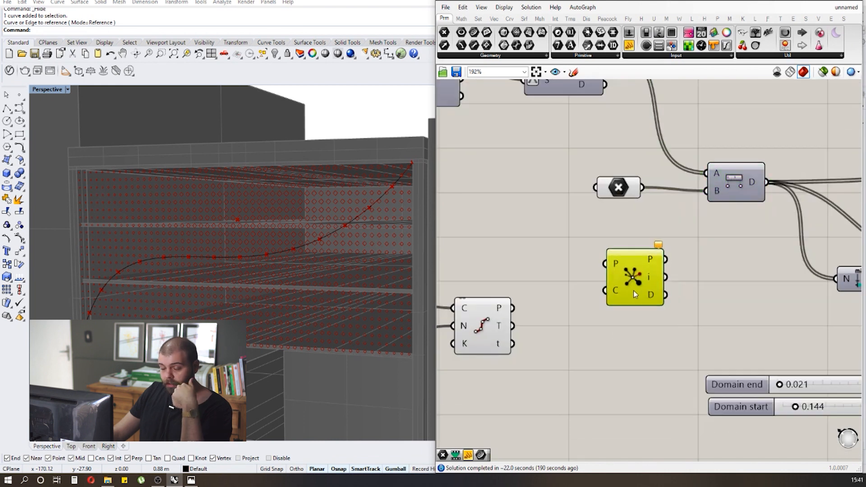
{"action": "scroll", "coordinate": [722, 312], "scroll_direction": "down", "scroll_amount": 2}
{"action": "left_click_drag", "start_coordinate": [669, 302], "coordinate": [685, 311]}
{"action": "left_click", "coordinate": [728, 297]}
{"action": "scroll", "coordinate": [729, 290], "scroll_direction": "down", "scroll_amount": 1}
{"action": "right_click_drag", "start_coordinate": [729, 289], "coordinate": [739, 280]}
{"action": "scroll", "coordinate": [688, 298], "scroll_direction": "up", "scroll_amount": 2}
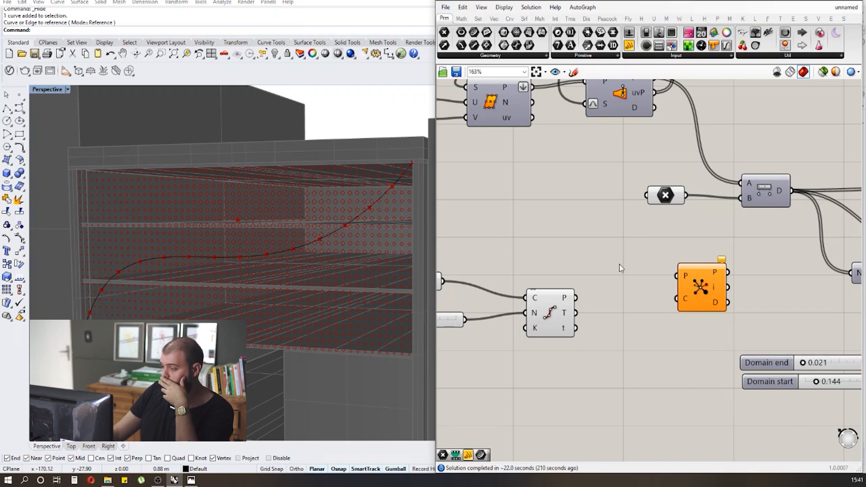
- Connect Divide Curve's points to Closest Point's C input and the surface points that feed Distance to its P input
{"action": "right_click_drag", "start_coordinate": [618, 265], "coordinate": [609, 286]}
{"action": "scroll", "coordinate": [570, 318], "scroll_direction": "up", "scroll_amount": 2}
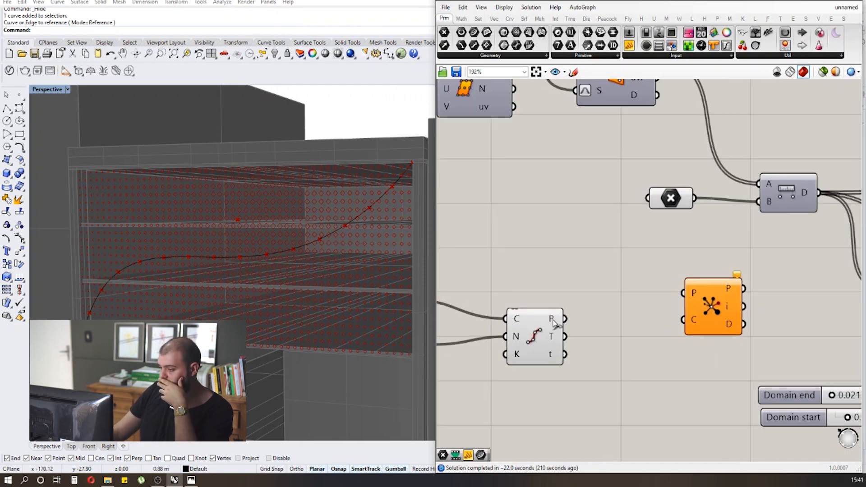
{"action": "left_click", "coordinate": [546, 330]}
{"action": "left_click_drag", "start_coordinate": [564, 319], "coordinate": [683, 319]}
{"action": "scroll", "coordinate": [628, 318], "scroll_direction": "down", "scroll_amount": 2}
{"action": "left_click", "coordinate": [586, 118]}
{"action": "left_click", "coordinate": [713, 231]}
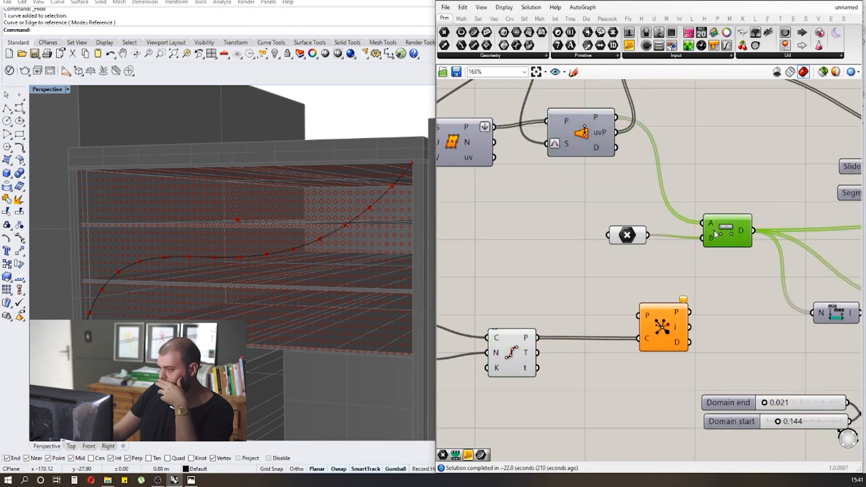
{"action": "left_click_drag", "start_coordinate": [616, 117], "coordinate": [640, 315]}
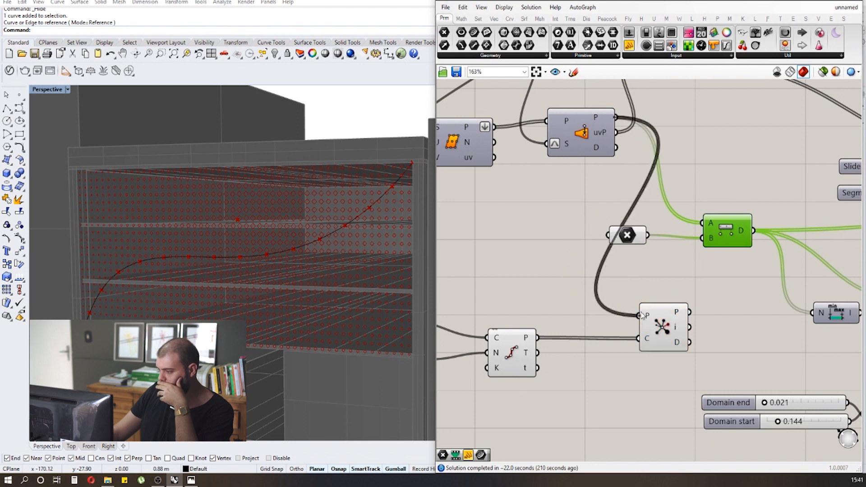
{"action": "scroll", "coordinate": [640, 315], "scroll_direction": "down", "scroll_amount": 2}
{"action": "scroll", "coordinate": [613, 321], "scroll_direction": "up", "scroll_amount": 2}
{"action": "mouse_move", "coordinate": [614, 322]}
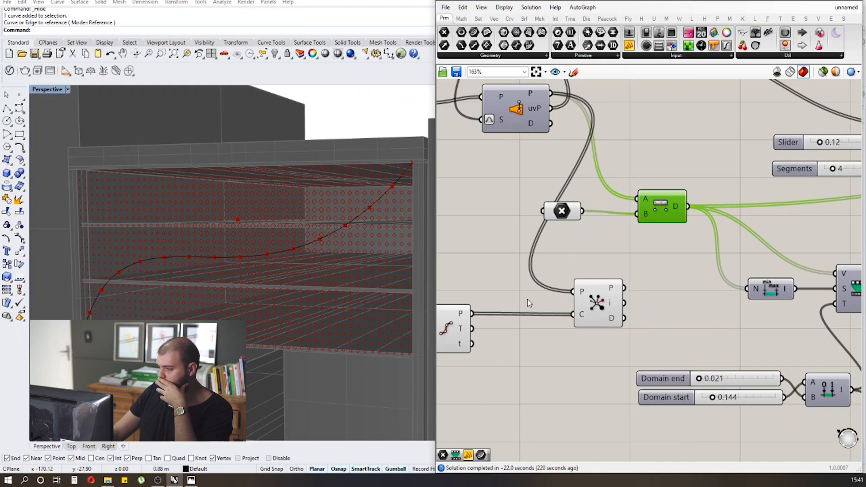
- Move Closest Point farther from Divide Curve and bring the attractor Point parameter closer to Distance
{"action": "scroll", "coordinate": [527, 300], "scroll_direction": "down", "scroll_amount": 2}
{"action": "scroll", "coordinate": [621, 305], "scroll_direction": "up", "scroll_amount": 1}
{"action": "left_click", "coordinate": [586, 294]}
{"action": "left_click_drag", "start_coordinate": [601, 281], "coordinate": [601, 298]}
{"action": "left_click", "coordinate": [650, 268]}
{"action": "scroll", "coordinate": [656, 256], "scroll_direction": "up", "scroll_amount": 2}
{"action": "left_click", "coordinate": [642, 278]}
{"action": "scroll", "coordinate": [643, 278], "scroll_direction": "down", "scroll_amount": 2}
{"action": "scroll", "coordinate": [619, 261], "scroll_direction": "up", "scroll_amount": 2}
{"action": "left_click_drag", "start_coordinate": [534, 214], "coordinate": [585, 225]}
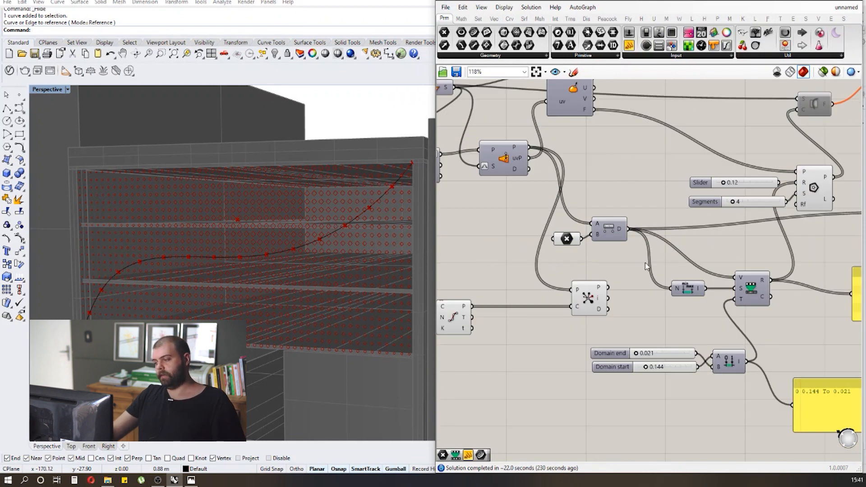
- Transfer all output wires from the Distance component's D output to Closest Point's D output
{"action": "scroll", "coordinate": [748, 283], "scroll_direction": "up", "scroll_amount": 3}
{"action": "scroll", "coordinate": [621, 225], "scroll_direction": "down", "scroll_amount": 4}
{"action": "scroll", "coordinate": [502, 240], "scroll_direction": "up", "scroll_amount": 4}
{"action": "scroll", "coordinate": [537, 228], "scroll_direction": "down", "scroll_amount": 2}
{"action": "scroll", "coordinate": [558, 222], "scroll_direction": "up", "scroll_amount": 2}
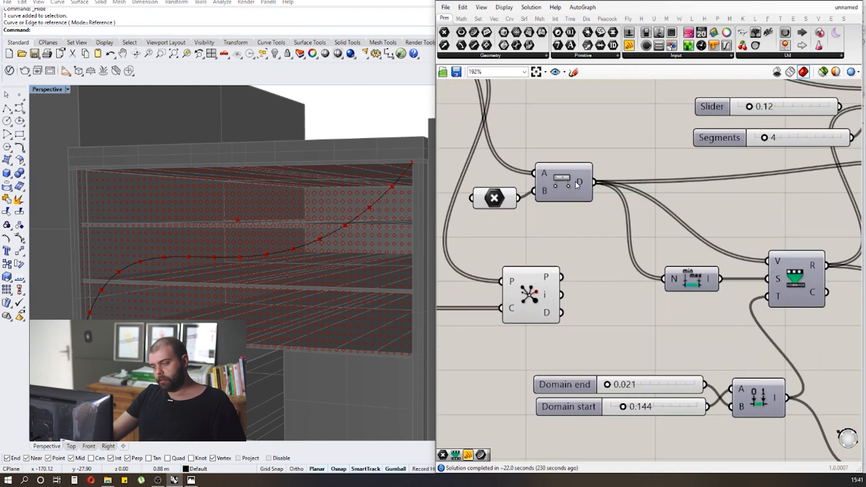
{"action": "left_click_drag", "start_coordinate": [575, 183], "coordinate": [579, 173]}
{"action": "mouse_move", "coordinate": [584, 175]}
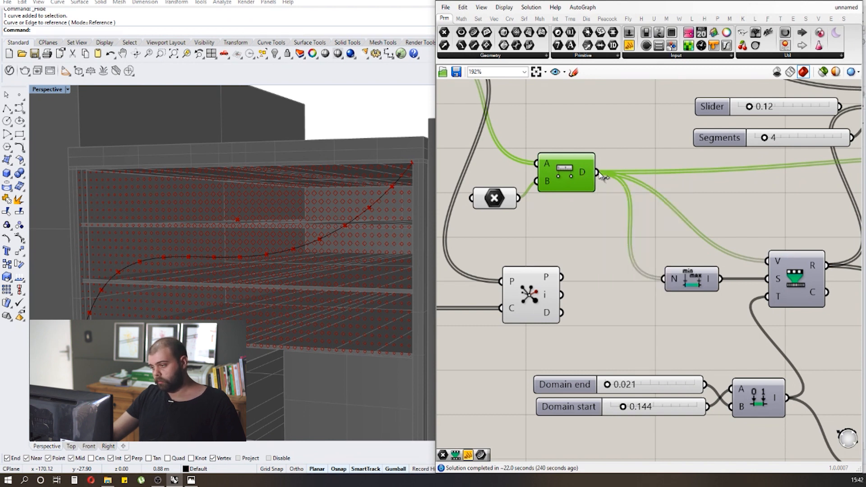
{"action": "left_click_drag", "start_coordinate": [602, 176], "coordinate": [561, 312], "text": "ctrl+shift"}
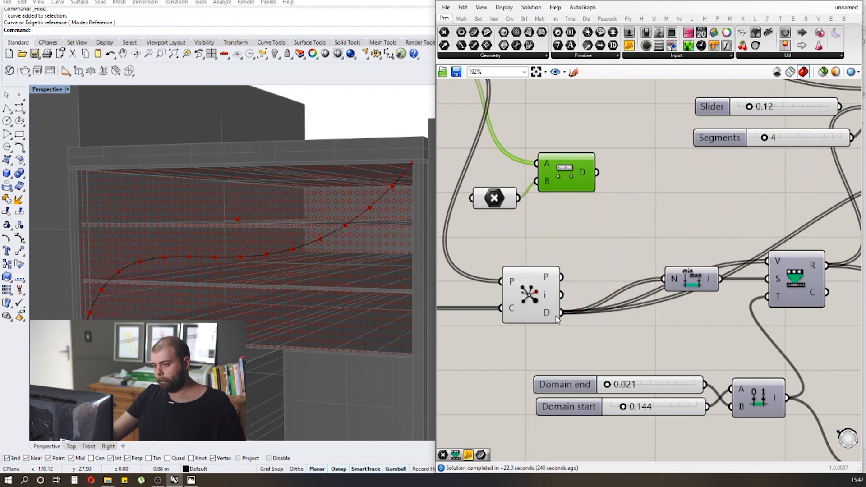
{"action": "left_click", "coordinate": [580, 251]}
- Place Closest Point directly beneath Distance and lower the Bounds component to tidy the rerouted wires
{"action": "scroll", "coordinate": [566, 260], "scroll_direction": "down", "scroll_amount": 3}
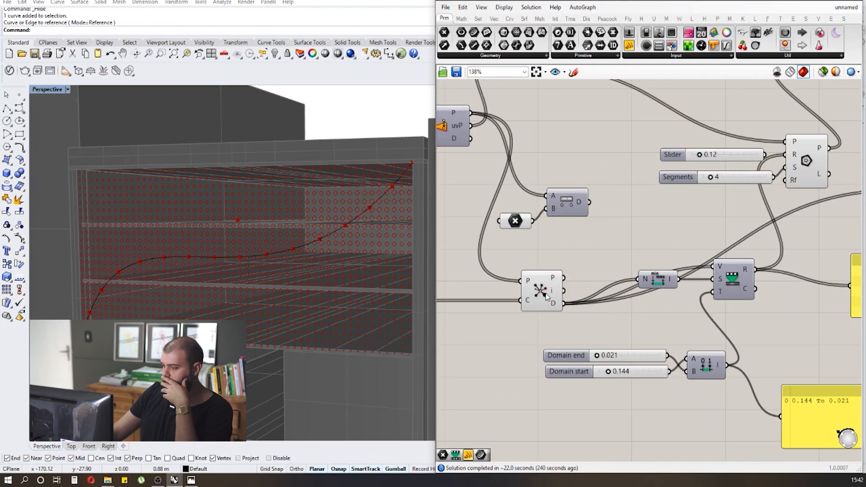
{"action": "left_click", "coordinate": [577, 247]}
{"action": "left_click_drag", "start_coordinate": [666, 283], "coordinate": [662, 299]}
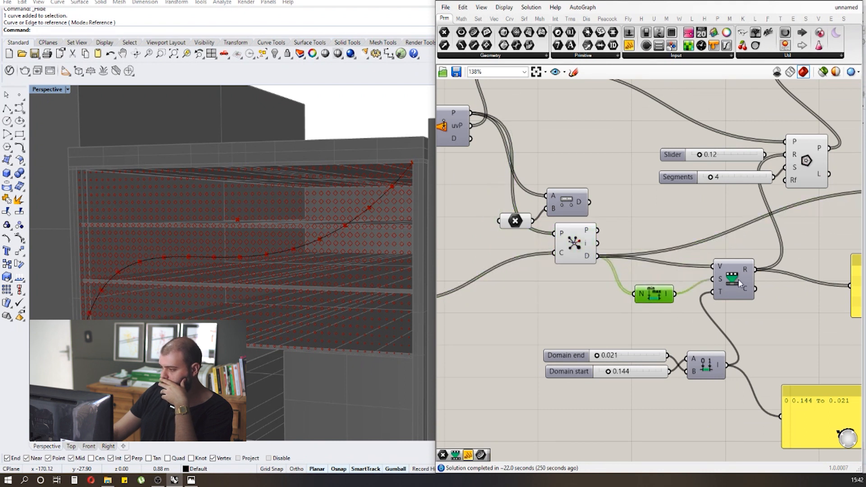
- Lower the Remap Numbers component and move the Curve parameter, Count slider and Divide Curve together closer to Closest Point
{"action": "left_click_drag", "start_coordinate": [738, 278], "coordinate": [735, 301]}
{"action": "left_click", "coordinate": [725, 264]}
{"action": "scroll", "coordinate": [726, 203], "scroll_direction": "down", "scroll_amount": 3}
{"action": "right_click_drag", "start_coordinate": [726, 203], "coordinate": [663, 236]}
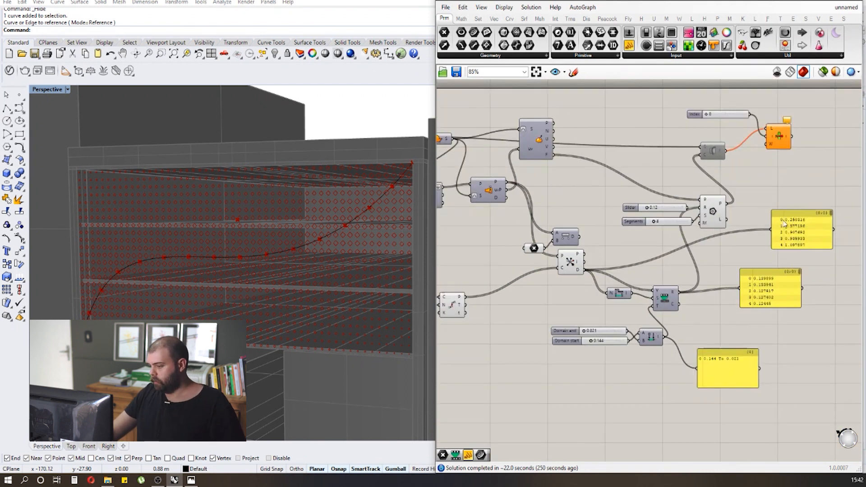
{"action": "right_click_drag", "start_coordinate": [631, 311], "coordinate": [713, 294]}
{"action": "scroll", "coordinate": [669, 323], "scroll_direction": "down", "scroll_amount": 1}
{"action": "left_click_drag", "start_coordinate": [559, 335], "coordinate": [467, 254]}
{"action": "left_click_drag", "start_coordinate": [561, 303], "coordinate": [616, 291]}
{"action": "left_click", "coordinate": [559, 257]}
- Turn off the viewport previews of the Divide Curve and Closest Point components
{"action": "scroll", "coordinate": [559, 257], "scroll_direction": "up", "scroll_amount": 3}
{"action": "left_click_drag", "start_coordinate": [650, 362], "coordinate": [578, 270]}
{"action": "middle_click", "coordinate": [577, 269]}
{"action": "left_click", "coordinate": [608, 242]}
{"action": "scroll", "coordinate": [719, 258], "scroll_direction": "up", "scroll_amount": 2}
{"action": "left_click", "coordinate": [643, 233]}
{"action": "middle_click", "coordinate": [586, 244]}
{"action": "left_click", "coordinate": [586, 173]}
{"action": "left_click", "coordinate": [487, 279]}
{"action": "left_click", "coordinate": [501, 230]}
{"action": "left_click", "coordinate": [703, 268]}
{"action": "middle_click", "coordinate": [593, 252]}
{"action": "left_click", "coordinate": [623, 225]}
{"action": "left_click", "coordinate": [558, 199]}
- Select the Polygon component and examine how its diamond outlines vary along the facade curve
{"action": "scroll", "coordinate": [498, 255], "scroll_direction": "down", "scroll_amount": 4}
{"action": "left_click", "coordinate": [766, 215]}
{"action": "scroll", "coordinate": [303, 238], "scroll_direction": "down", "scroll_amount": 5}
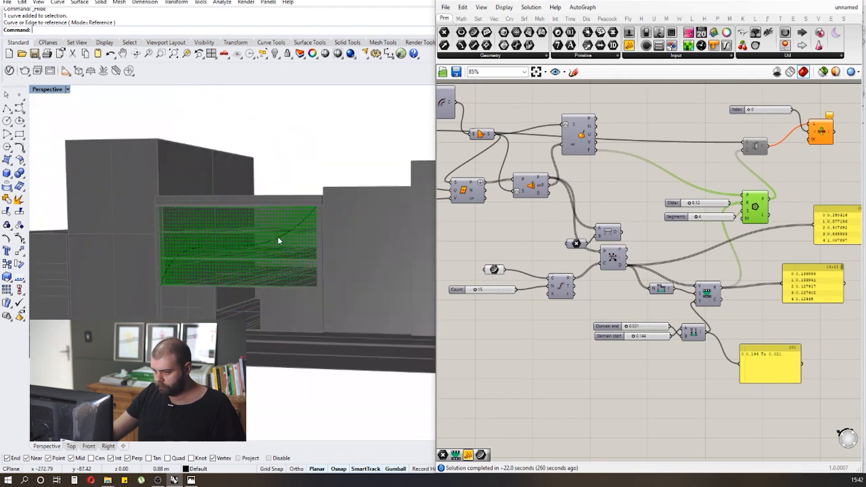
{"action": "scroll", "coordinate": [238, 231], "scroll_direction": "up", "scroll_amount": 6}
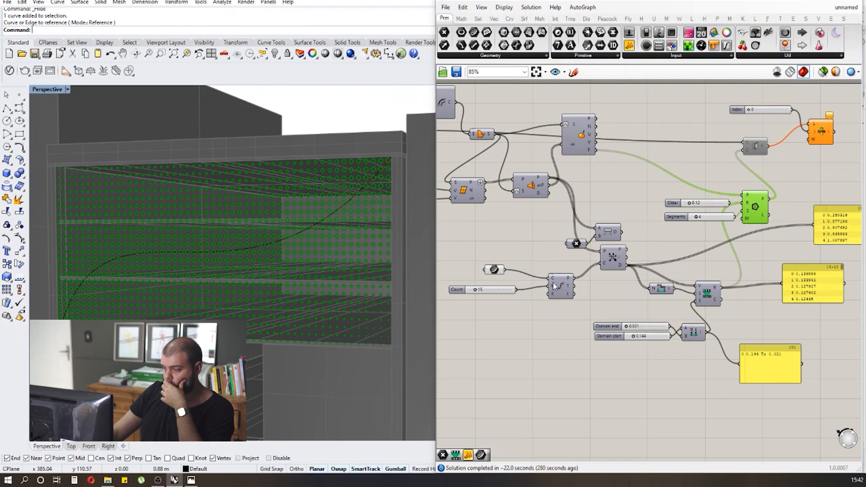
- Set the Divide Curve Count slider to 5
{"action": "scroll", "coordinate": [478, 298], "scroll_direction": "up", "scroll_amount": 6}
{"action": "mouse_move", "coordinate": [526, 280]}
{"action": "left_mouse_down"}
{"action": "mouse_move", "coordinate": [537, 281]}
{"action": "mouse_move", "coordinate": [522, 281]}
{"action": "left_mouse_up"}
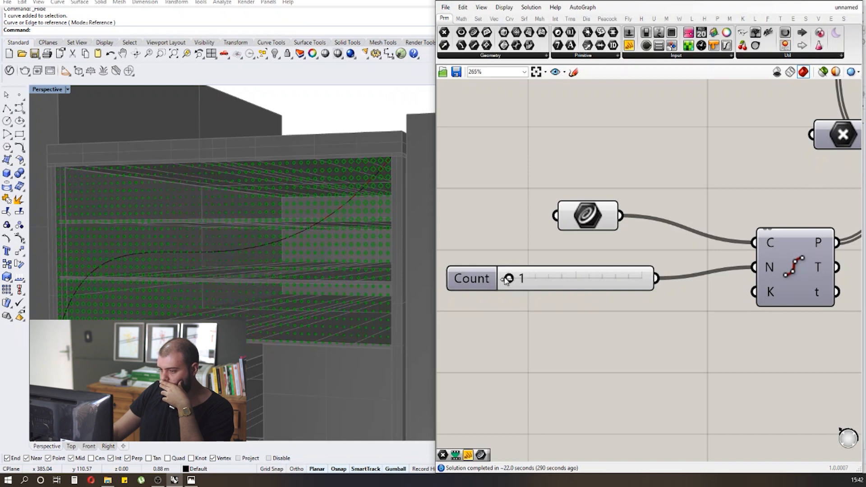
{"action": "left_click_drag", "start_coordinate": [511, 280], "coordinate": [513, 279]}
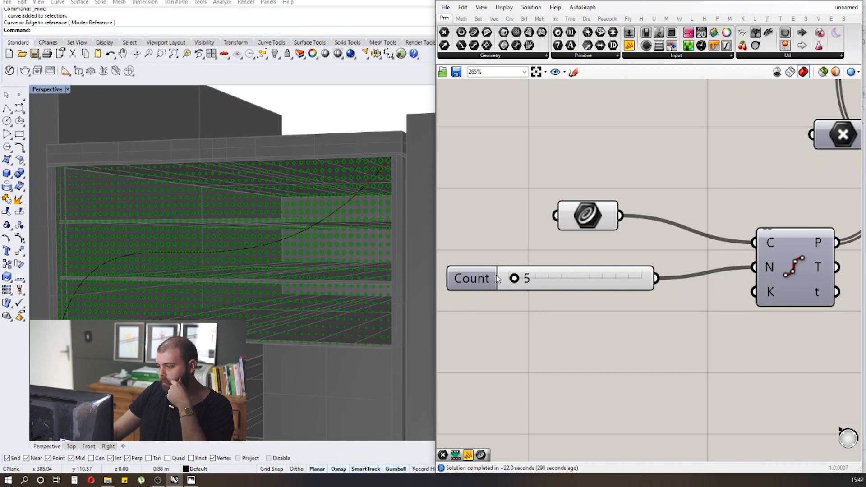
- Turn the preview of Divide Curve back on to show its division points along the facade curve
{"action": "scroll", "coordinate": [496, 277], "scroll_direction": "down", "scroll_amount": 4}
{"action": "scroll", "coordinate": [686, 270], "scroll_direction": "up", "scroll_amount": 3}
{"action": "left_click", "coordinate": [634, 260]}
{"action": "middle_click", "coordinate": [634, 260]}
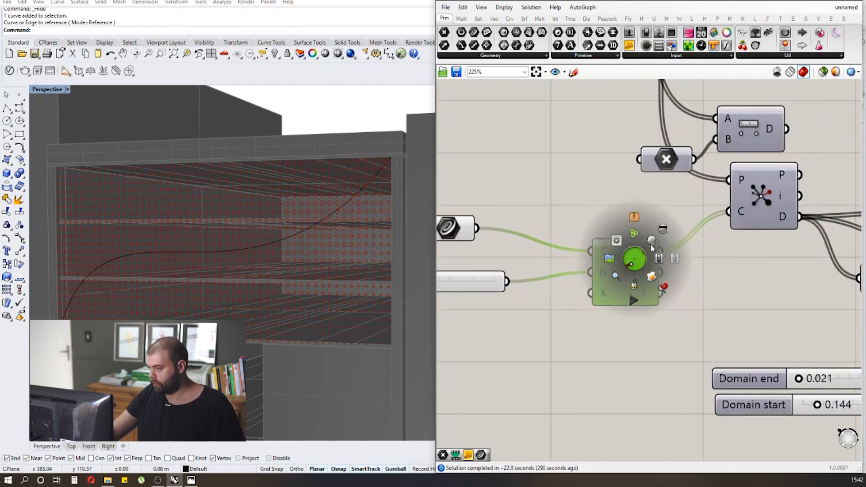
{"action": "left_click", "coordinate": [656, 251]}
{"action": "scroll", "coordinate": [700, 267], "scroll_direction": "down", "scroll_amount": 1}
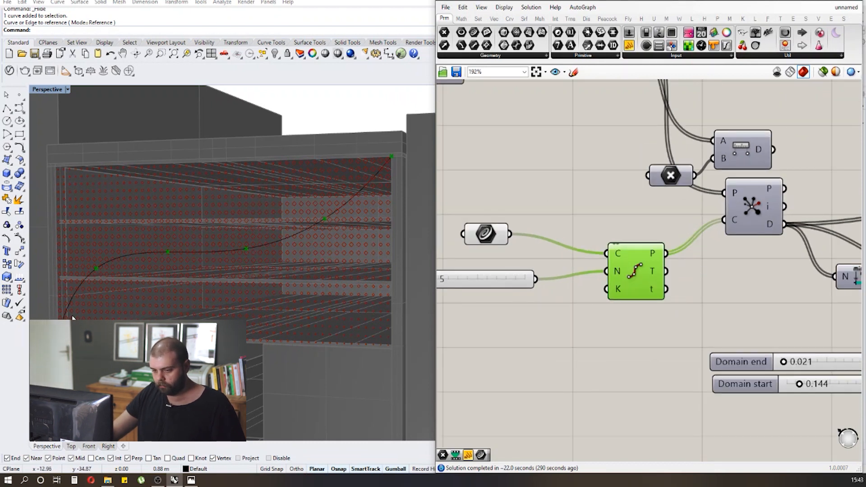
- Try a Divide Curve Count of 2, then set it to 8
{"action": "scroll", "coordinate": [502, 266], "scroll_direction": "up", "scroll_amount": 3}
{"action": "mouse_move", "coordinate": [501, 255]}
{"action": "left_mouse_down"}
{"action": "mouse_move", "coordinate": [526, 256]}
{"action": "mouse_move", "coordinate": [508, 257]}
{"action": "left_mouse_up"}
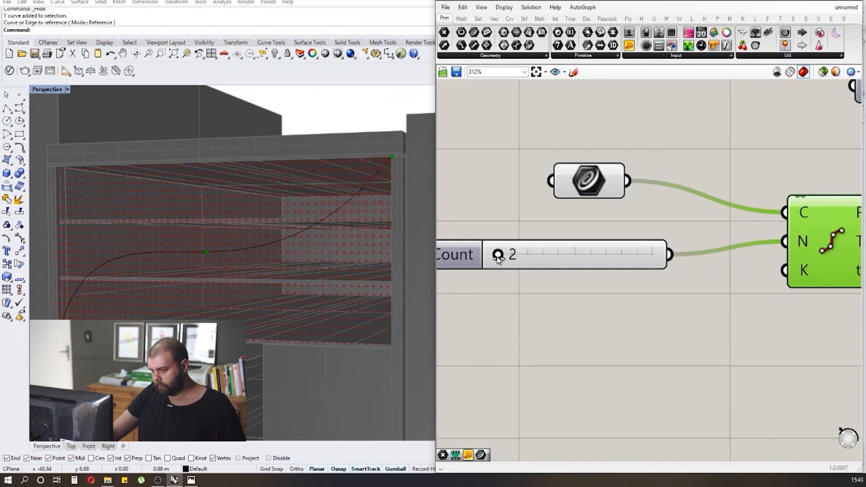
{"action": "left_click_drag", "start_coordinate": [504, 258], "coordinate": [508, 258]}
{"action": "left_click", "coordinate": [515, 298]}
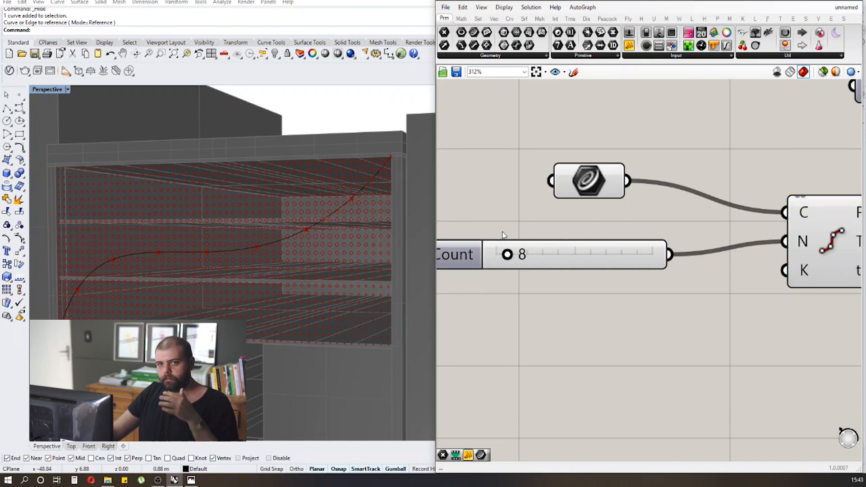
- Turn off the previews of Divide Curve and the Curve parameter that feeds it
{"action": "scroll", "coordinate": [500, 232], "scroll_direction": "down", "scroll_amount": 5}
{"action": "scroll", "coordinate": [503, 235], "scroll_direction": "down", "scroll_amount": 6}
{"action": "scroll", "coordinate": [631, 166], "scroll_direction": "up", "scroll_amount": 5}
{"action": "scroll", "coordinate": [693, 196], "scroll_direction": "down", "scroll_amount": 3}
{"action": "scroll", "coordinate": [680, 202], "scroll_direction": "up", "scroll_amount": 4}
{"action": "scroll", "coordinate": [665, 177], "scroll_direction": "down", "scroll_amount": 3}
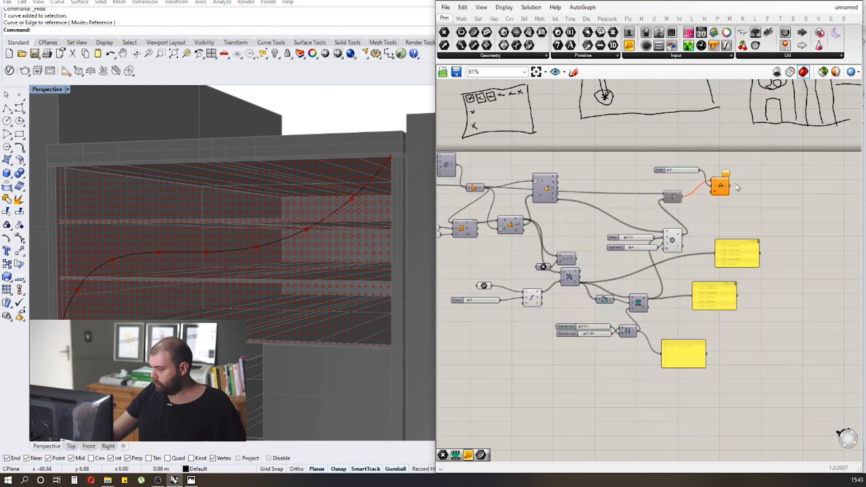
{"action": "left_click_drag", "start_coordinate": [530, 337], "coordinate": [464, 275]}
{"action": "middle_click", "coordinate": [481, 263]}
{"action": "left_click", "coordinate": [501, 243]}
{"action": "left_click", "coordinate": [625, 190]}
- Enable the disabled Surface Split component that feeds List Item
{"action": "scroll", "coordinate": [745, 181], "scroll_direction": "up", "scroll_amount": 4}
{"action": "scroll", "coordinate": [600, 212], "scroll_direction": "up", "scroll_amount": 3}
{"action": "left_click", "coordinate": [606, 208]}
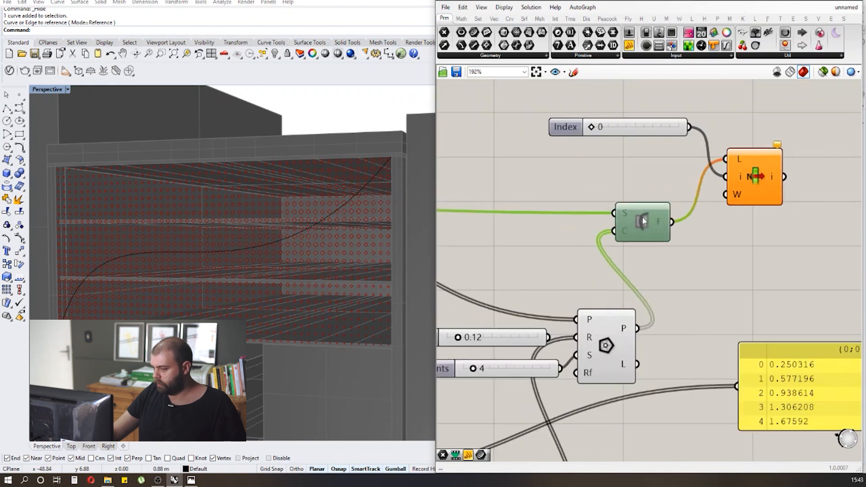
{"action": "middle_click", "coordinate": [647, 224]}
{"action": "left_click", "coordinate": [668, 218]}
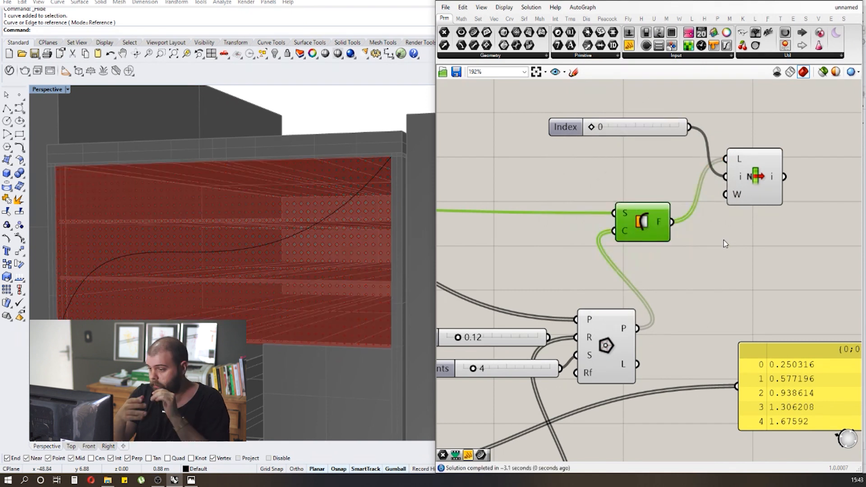
- Bake the perforated surface from List Item onto the Default layer and deselect the component
{"action": "left_click", "coordinate": [743, 185]}
{"action": "left_click", "coordinate": [650, 255]}
{"action": "scroll", "coordinate": [672, 248], "scroll_direction": "down", "scroll_amount": 3}
{"action": "left_click", "coordinate": [682, 193]}
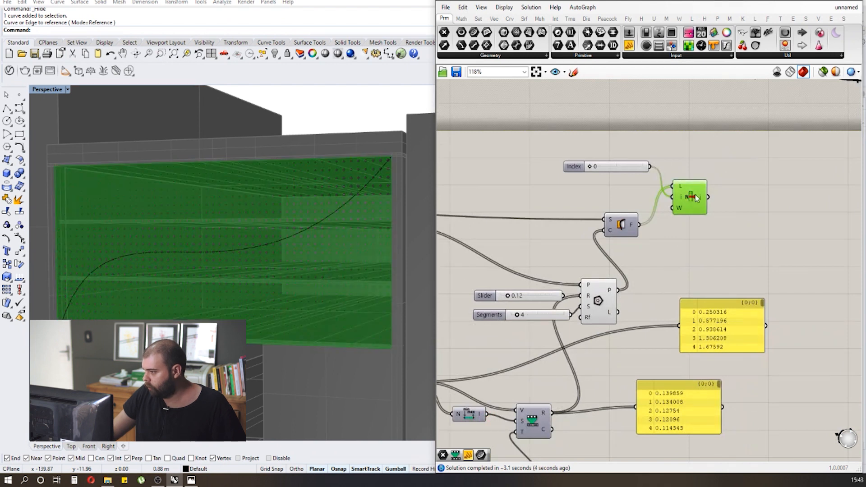
{"action": "right_click", "coordinate": [696, 196]}
{"action": "left_click", "coordinate": [718, 233]}
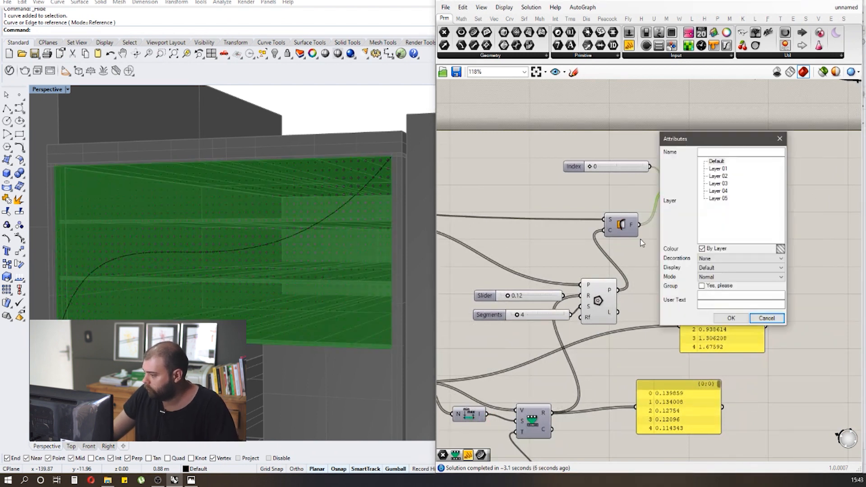
{"action": "left_click", "coordinate": [730, 317]}
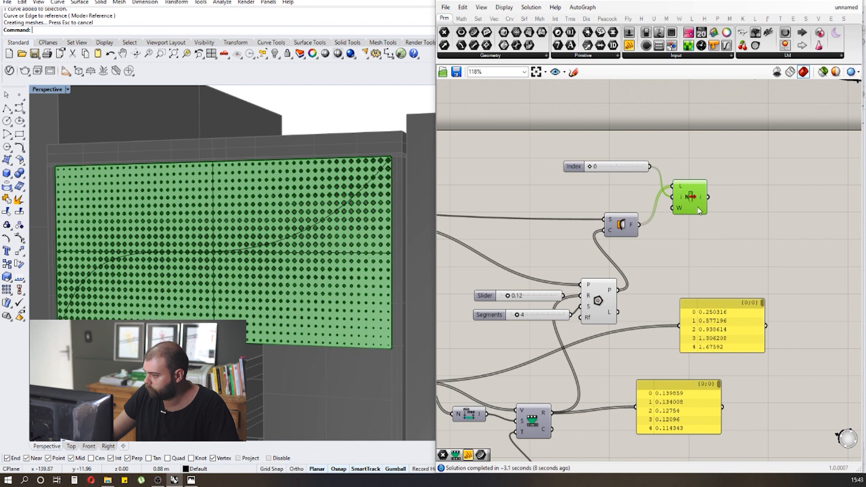
{"action": "left_click", "coordinate": [690, 155]}
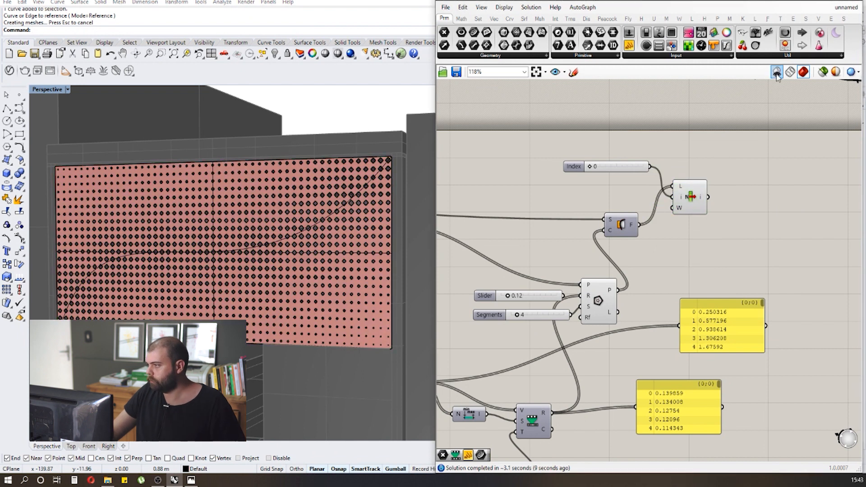
- Hide the Grasshopper previews and window, leaving the baked perforated panel in the Rhino perspective view
{"action": "left_click", "coordinate": [848, 2]}
{"action": "scroll", "coordinate": [404, 208], "scroll_direction": "down", "scroll_amount": 5}
{"action": "mouse_move", "coordinate": [330, 225]}
{"action": "right_mouse_down"}
{"action": "mouse_move", "coordinate": [358, 217]}
{"action": "mouse_move", "coordinate": [343, 225]}
{"action": "right_mouse_up"}
{"action": "scroll", "coordinate": [359, 217], "scroll_direction": "up", "scroll_amount": 5}
{"action": "scroll", "coordinate": [336, 250], "scroll_direction": "up", "scroll_amount": 3}
{"action": "scroll", "coordinate": [347, 251], "scroll_direction": "down", "scroll_amount": 3}
{"action": "scroll", "coordinate": [338, 258], "scroll_direction": "up", "scroll_amount": 3}
- Select the facade curve to compare its path with the baked diamond openings, clear the selection and inspect the panel
{"action": "left_click", "coordinate": [339, 260]}
{"action": "left_click", "coordinate": [386, 286]}
{"action": "scroll", "coordinate": [384, 262], "scroll_direction": "down", "scroll_amount": 2}
{"action": "mouse_move", "coordinate": [390, 278]}
{"action": "right_mouse_down"}
{"action": "mouse_move", "coordinate": [381, 271]}
{"action": "mouse_move", "coordinate": [388, 288]}
{"action": "right_mouse_up"}
{"action": "scroll", "coordinate": [395, 272], "scroll_direction": "down", "scroll_amount": 3}
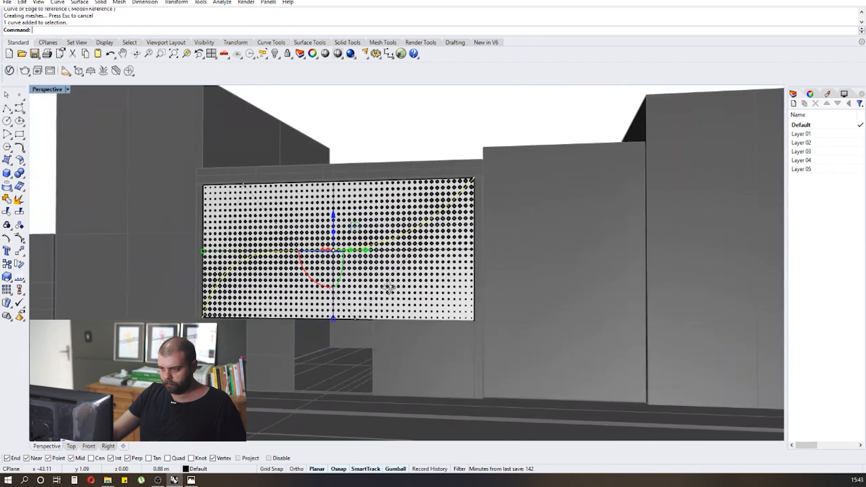
{"action": "scroll", "coordinate": [346, 163], "scroll_direction": "up", "scroll_amount": 2}
{"action": "left_click", "coordinate": [347, 141]}
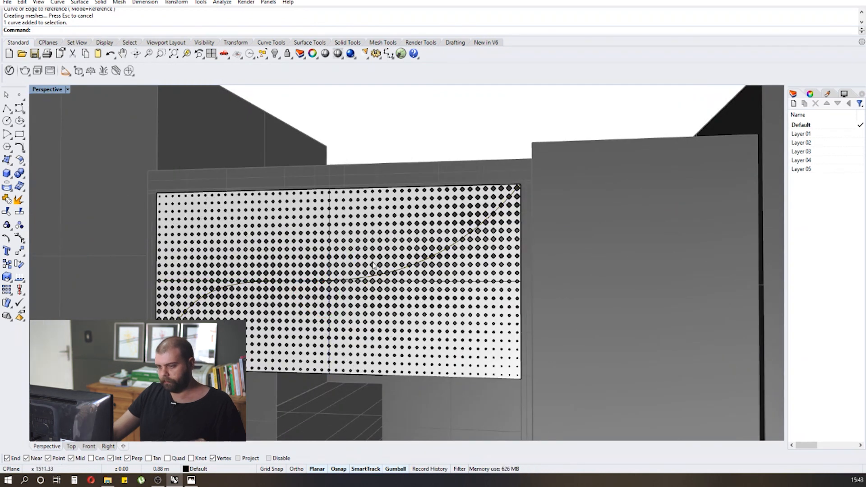
{"action": "right_click_drag", "start_coordinate": [382, 121], "coordinate": [339, 171]}
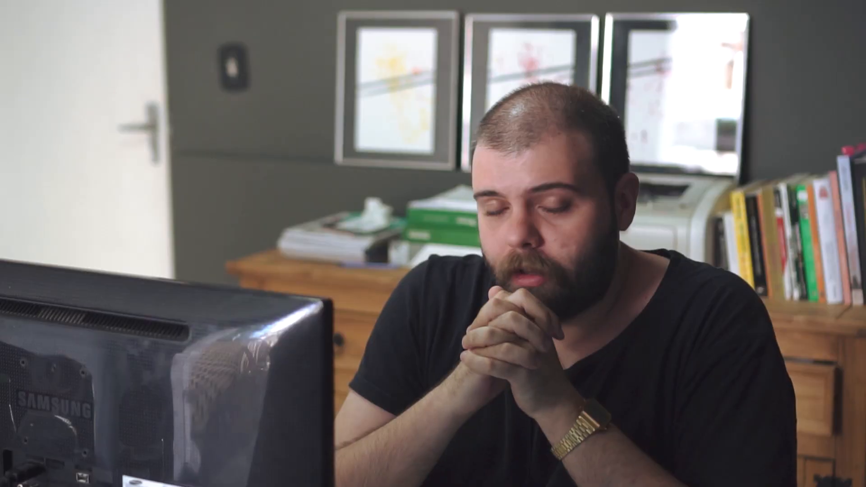